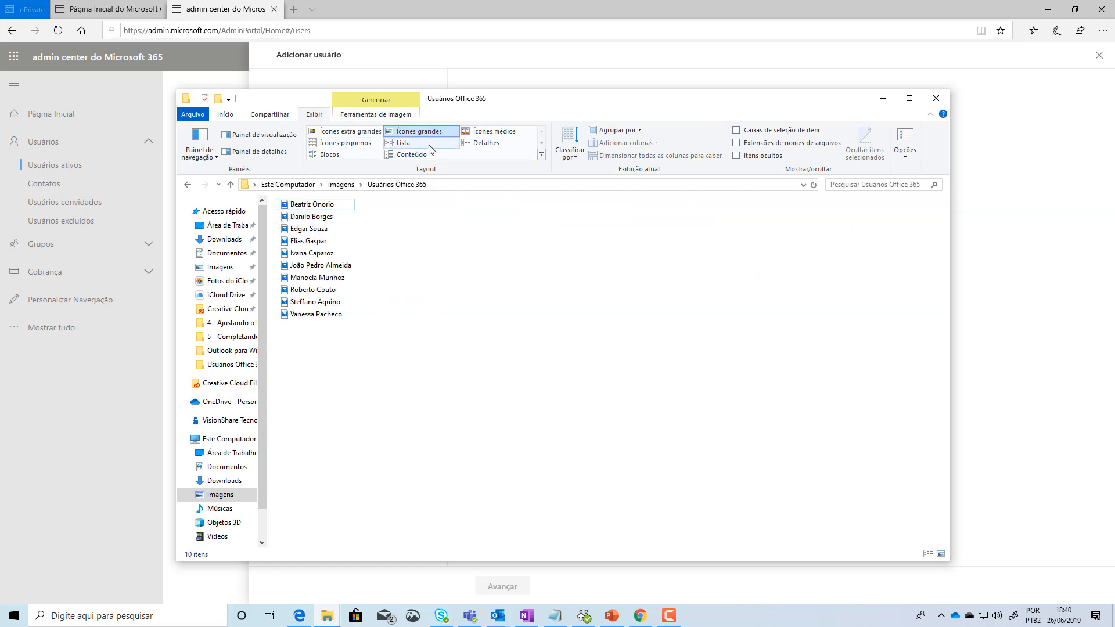
# Step: Show the photos in Details view with a fitted Nome column, docked left of a widened Edge window
pyautogui.click(486, 143)
pyautogui.doubleClick(362, 202)
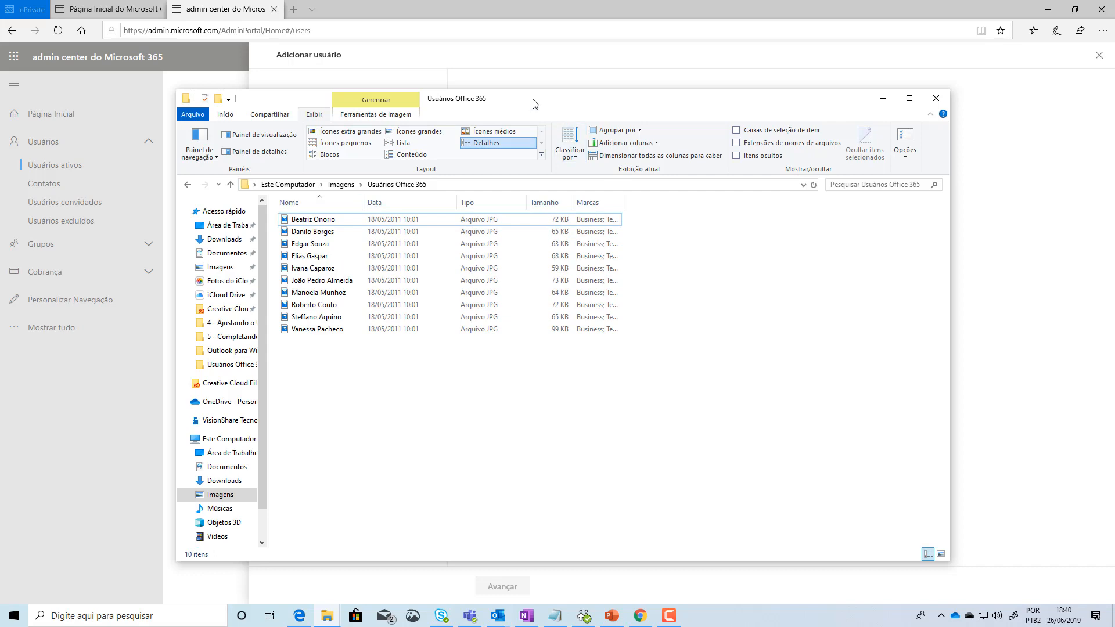
pyautogui.moveTo(552, 103); pyautogui.dragTo(2, 147)
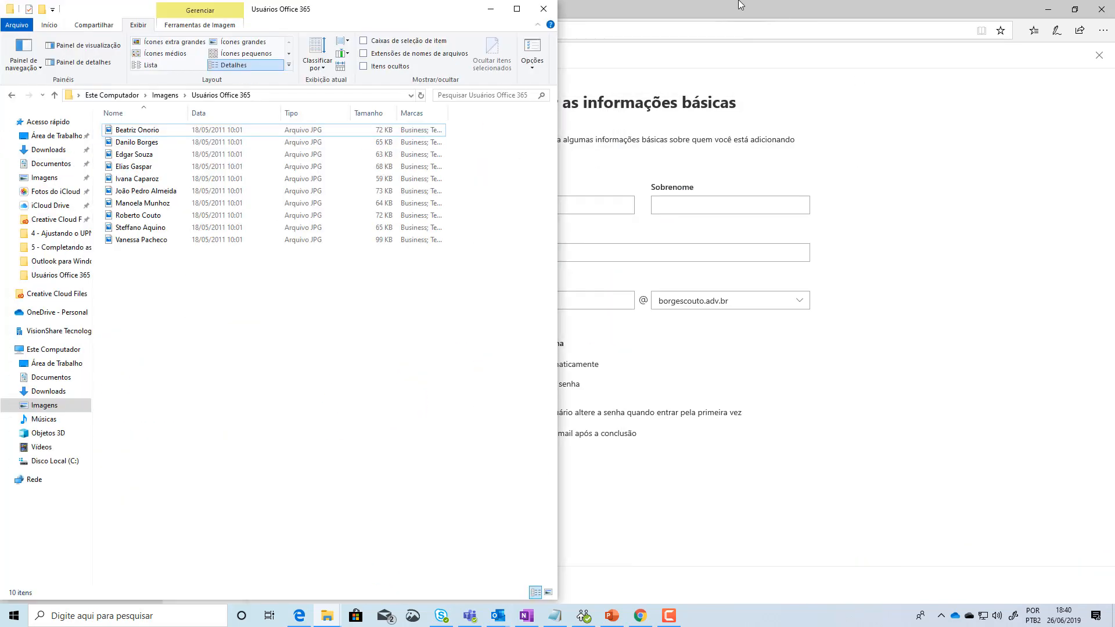
pyautogui.moveTo(739, 2); pyautogui.dragTo(1114, 127)
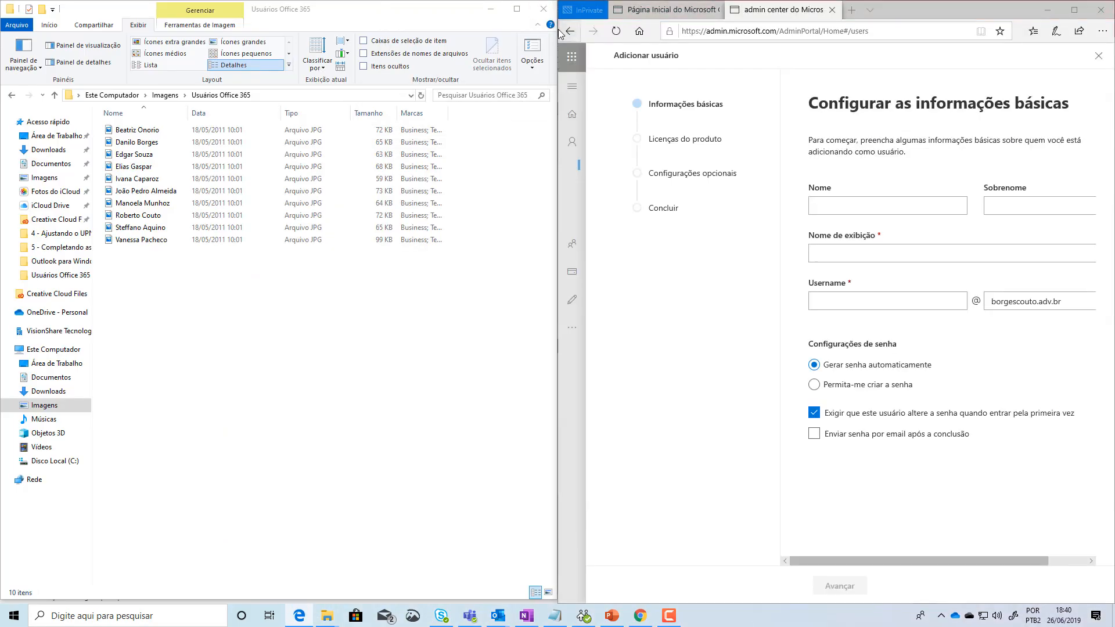
pyautogui.moveTo(558, 57); pyautogui.dragTo(187, 56)
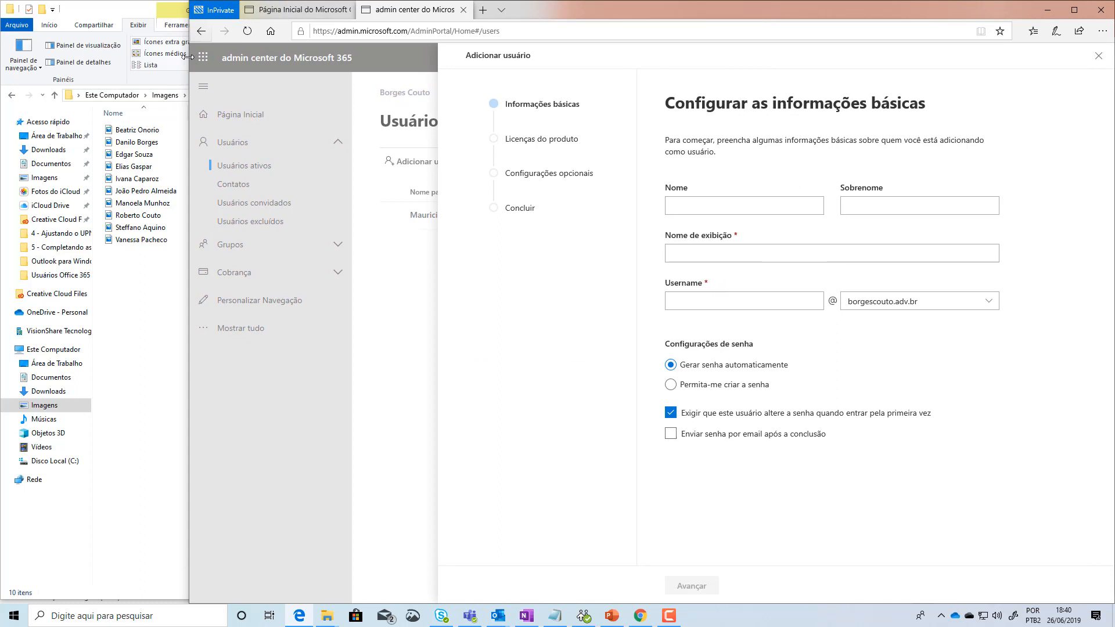
# Step: Enter the new user's first name and surname and accept the auto-filled display name
pyautogui.click(793, 205)
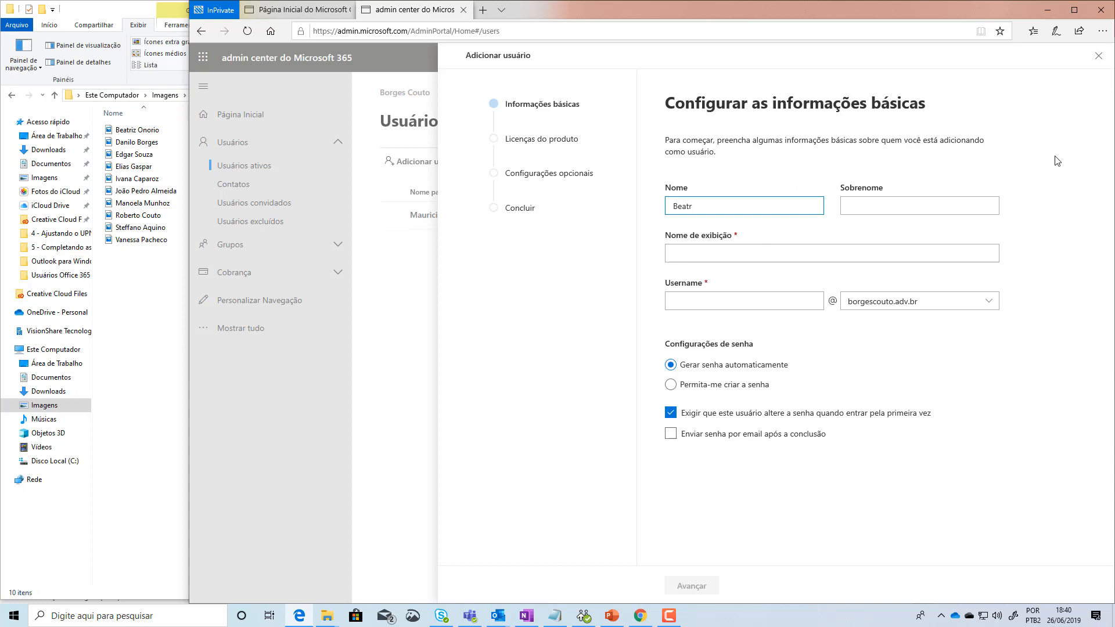
pyautogui.click(878, 211)
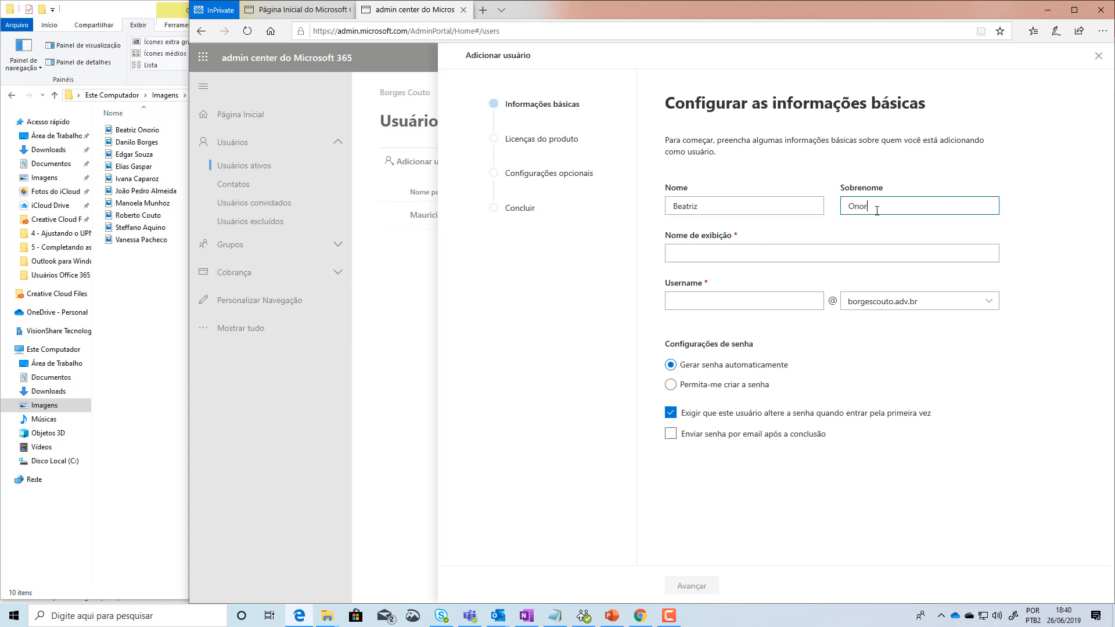
pyautogui.click(712, 250)
pyautogui.click(688, 256)
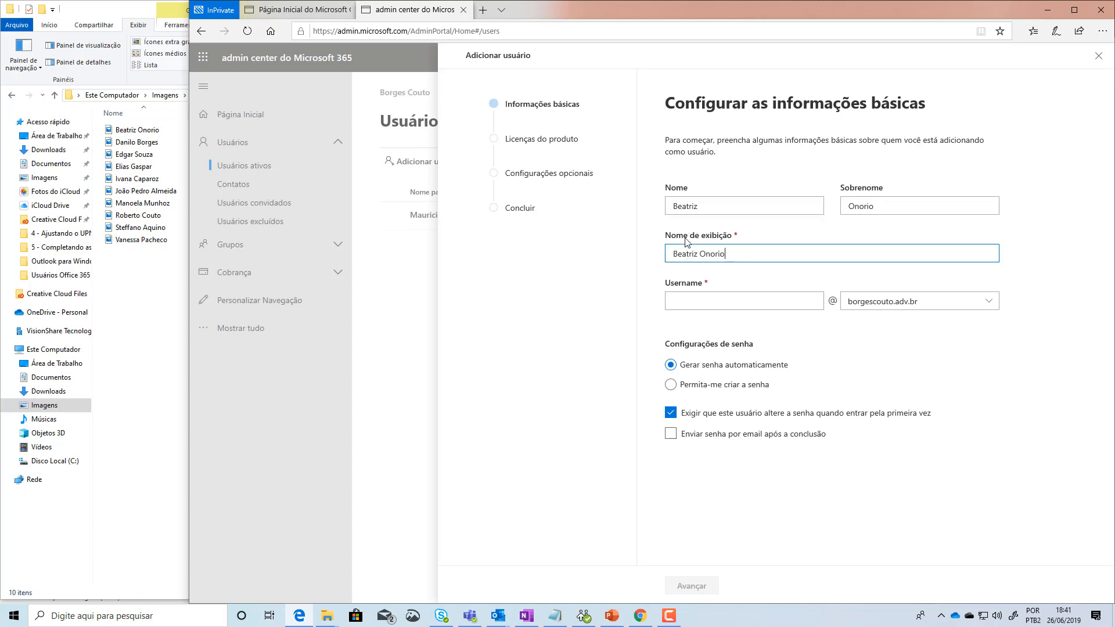
pyautogui.moveTo(696, 207); pyautogui.dragTo(643, 210)
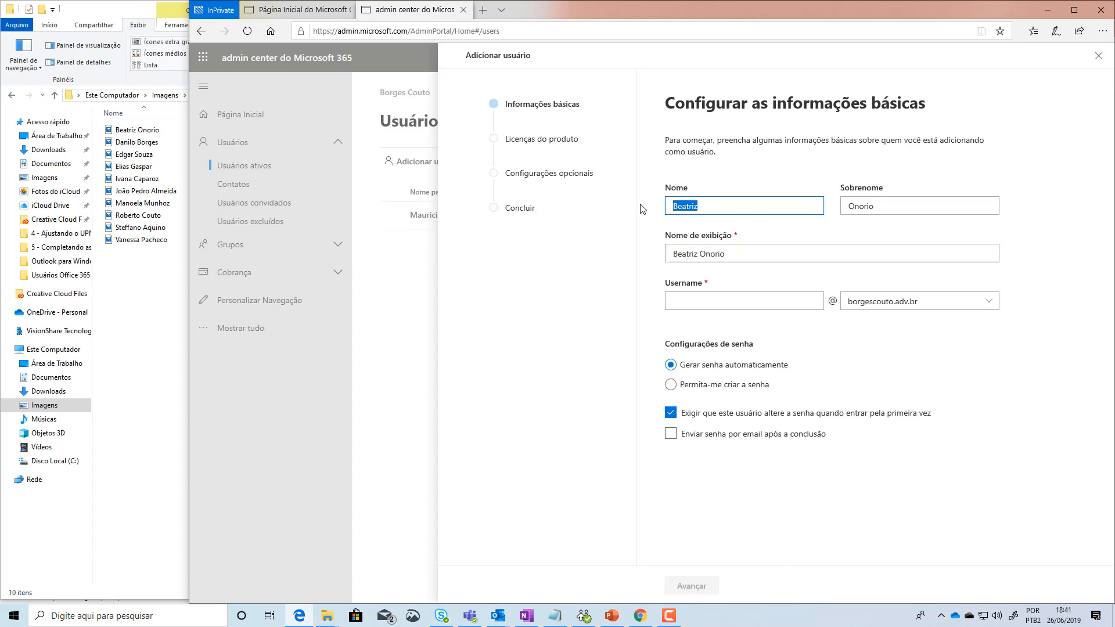
pyautogui.doubleClick(860, 208)
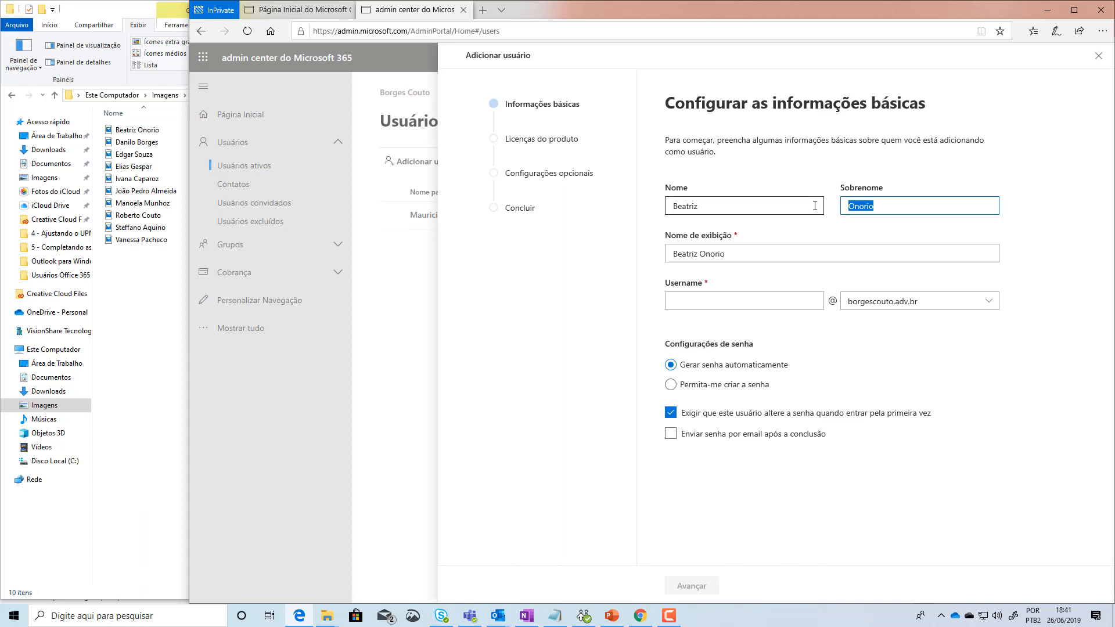
pyautogui.click(775, 302)
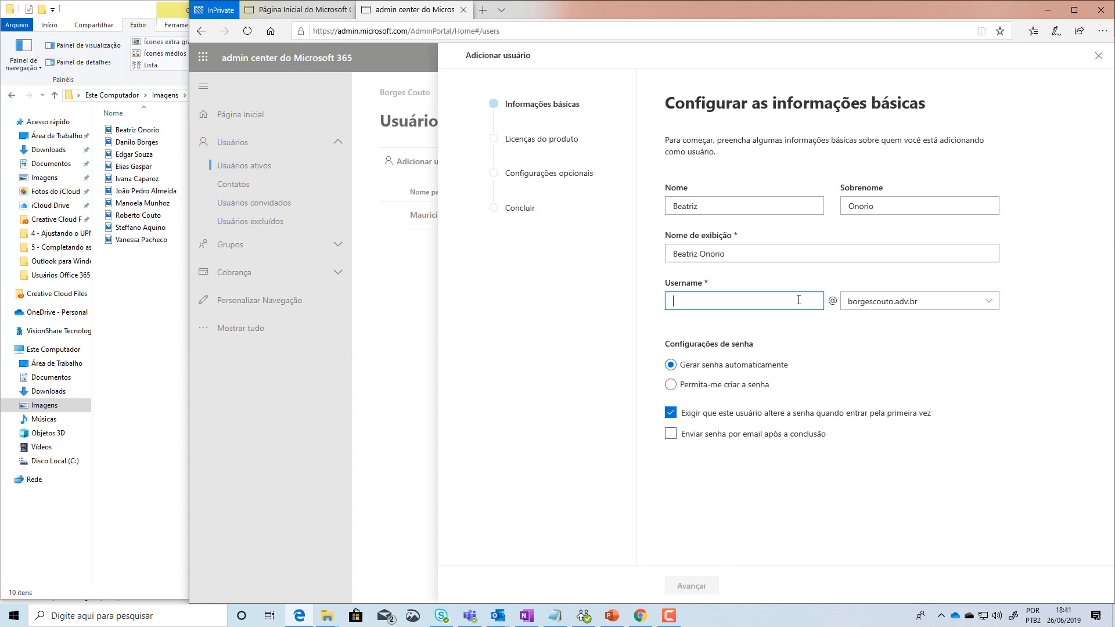
pyautogui.click(929, 303)
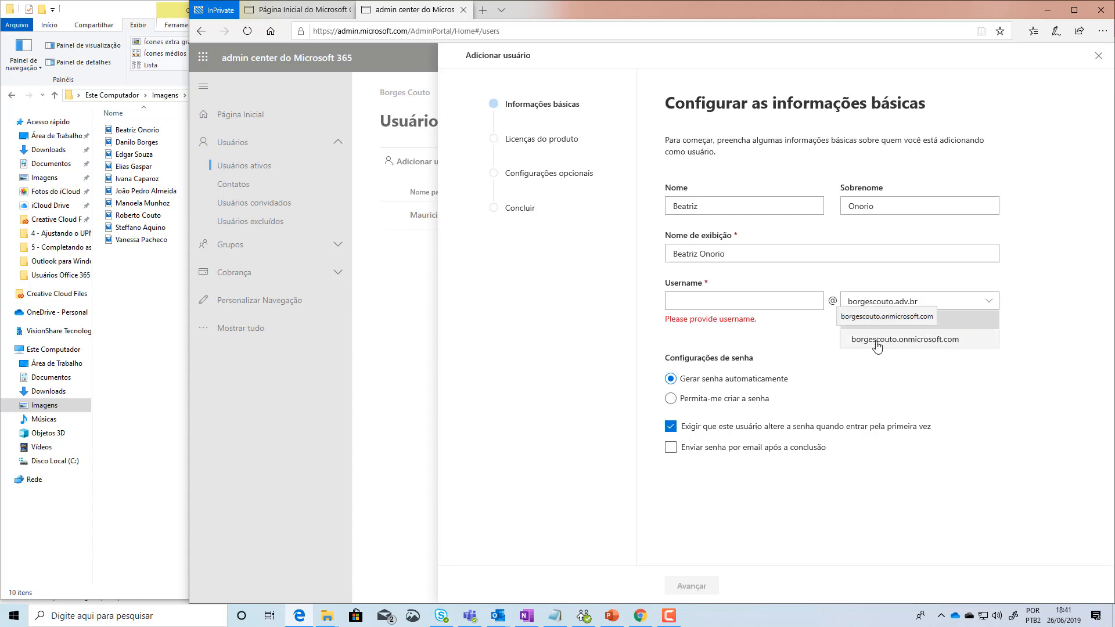
pyautogui.click(867, 318)
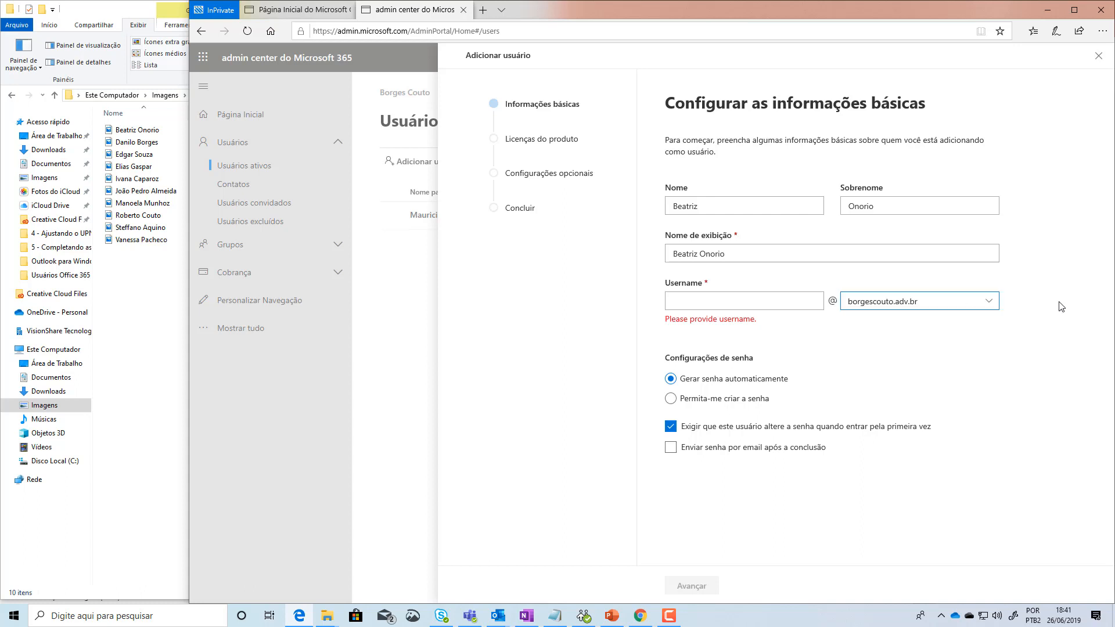
pyautogui.click(865, 312)
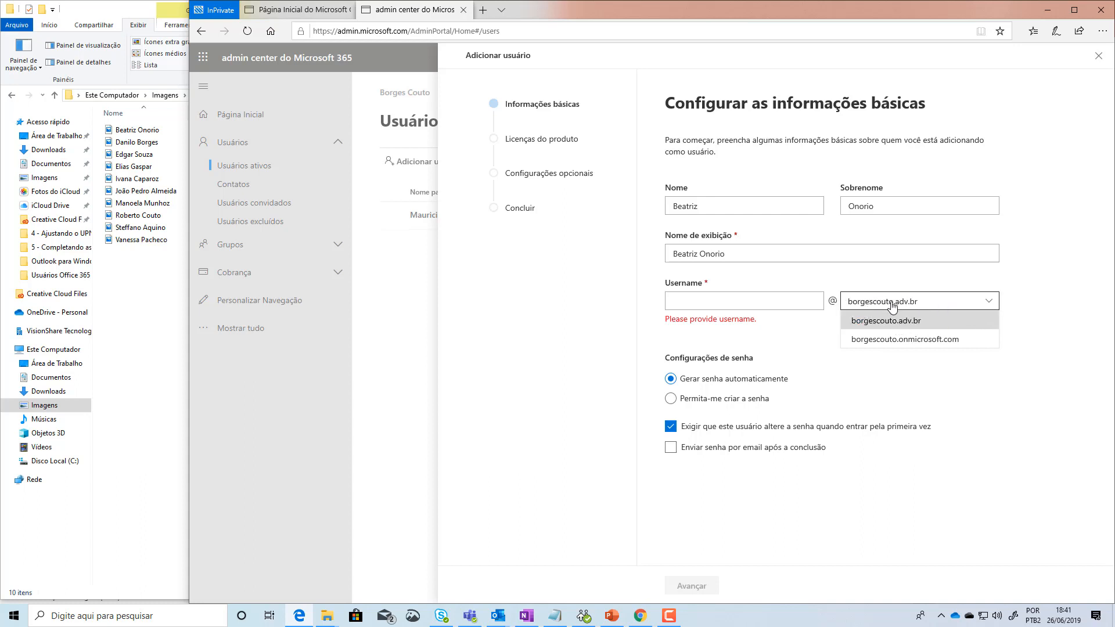
pyautogui.click(897, 361)
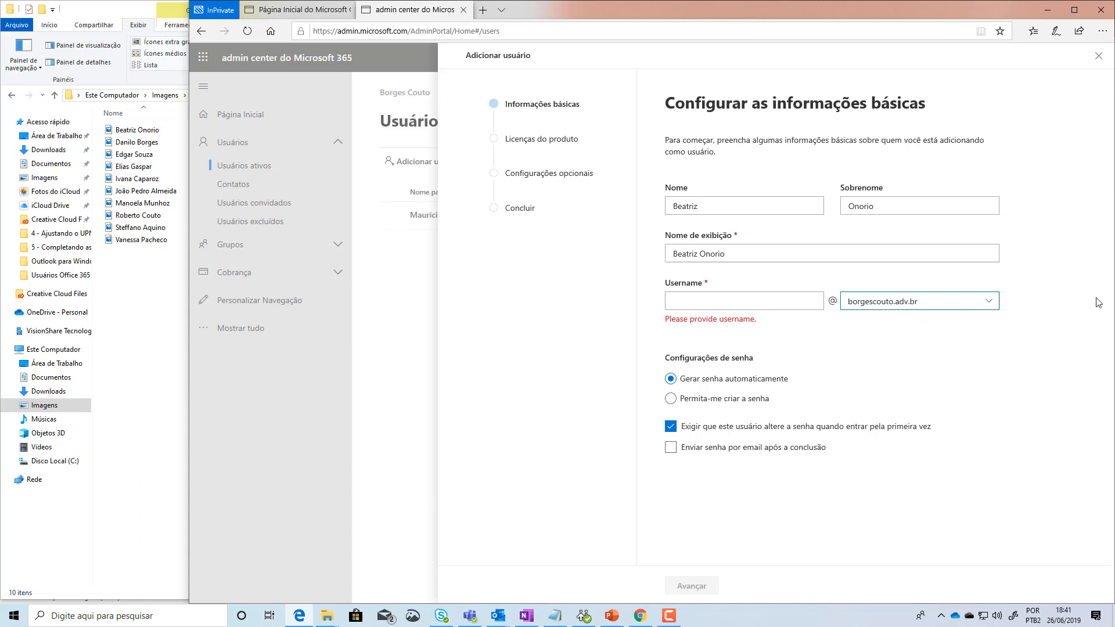
pyautogui.click(761, 300)
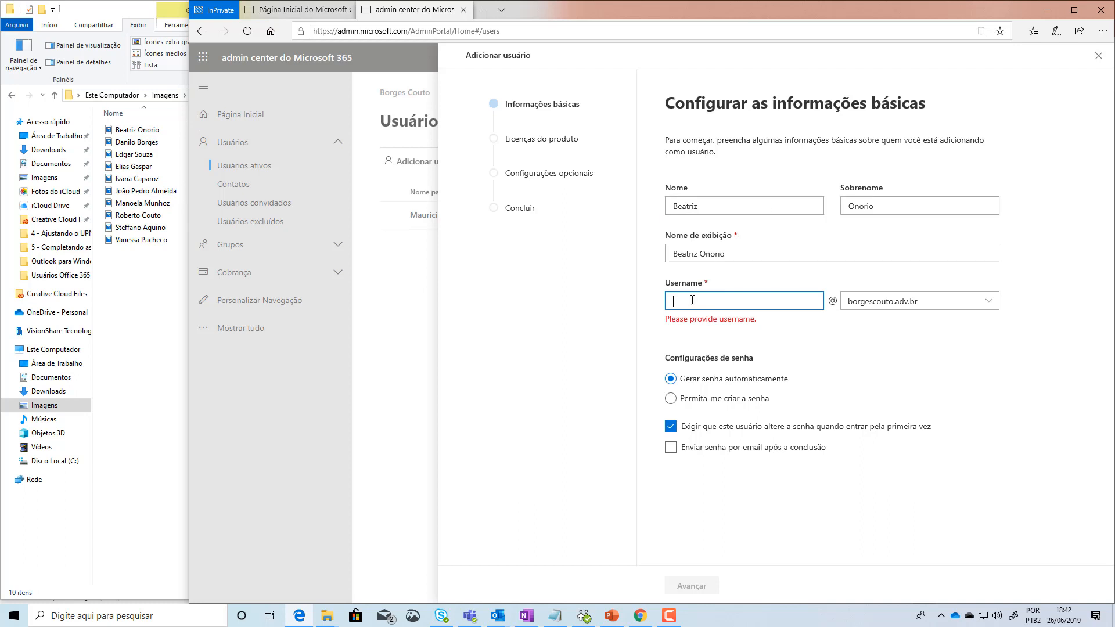
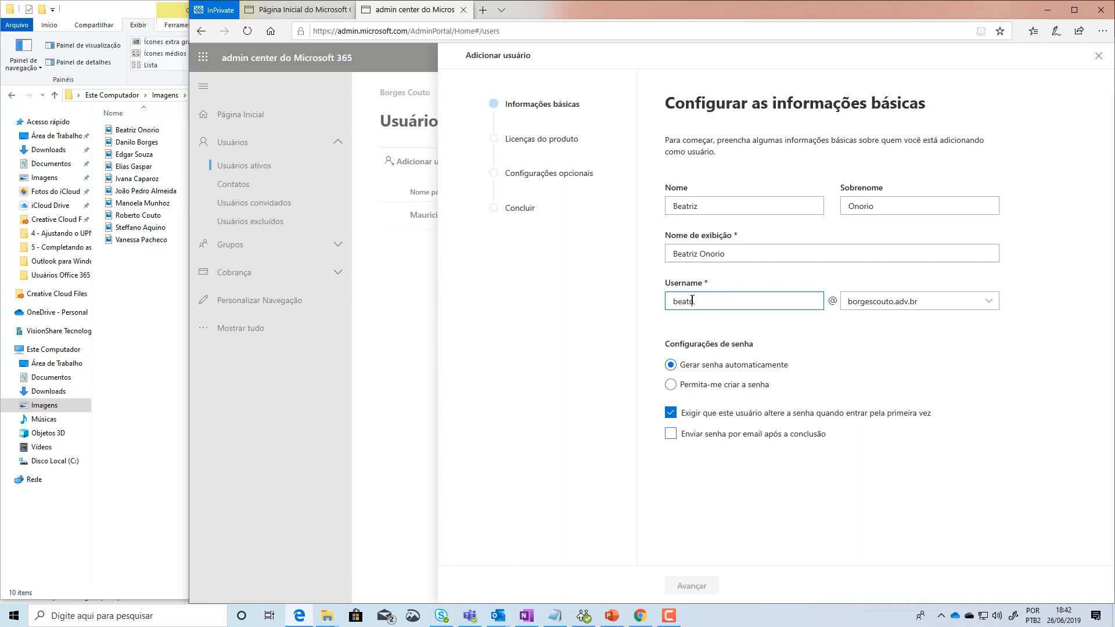
# Step: Type the new user's username as firstname.surname in the Username box
pyautogui.moveTo(725, 301); pyautogui.dragTo(699, 301)
pyautogui.moveTo(701, 305); pyautogui.dragTo(607, 305)
pyautogui.click(762, 305)
# Step: Try 'Permita-me criar a senha', then settle back on 'Gerar senha automaticamente'
pyautogui.click(671, 384)
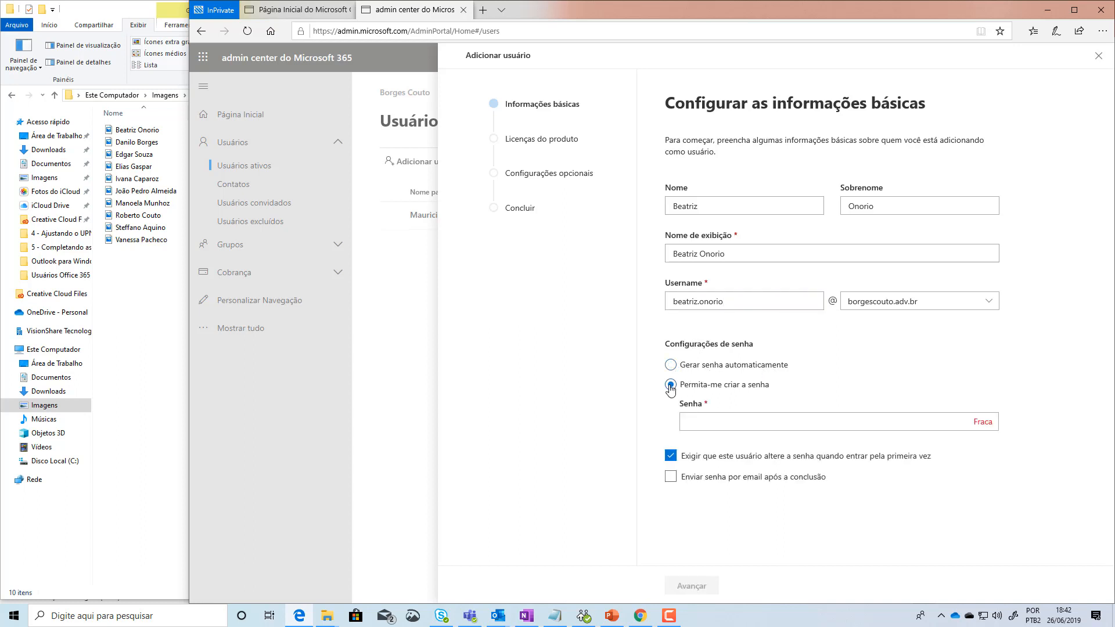
pyautogui.click(722, 422)
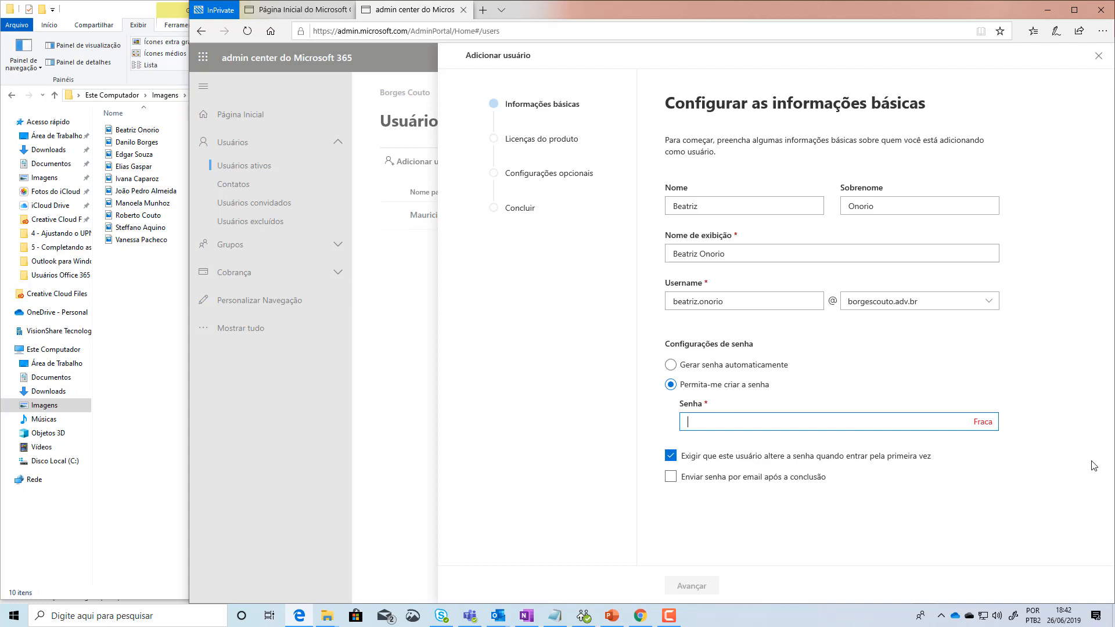
pyautogui.click(672, 366)
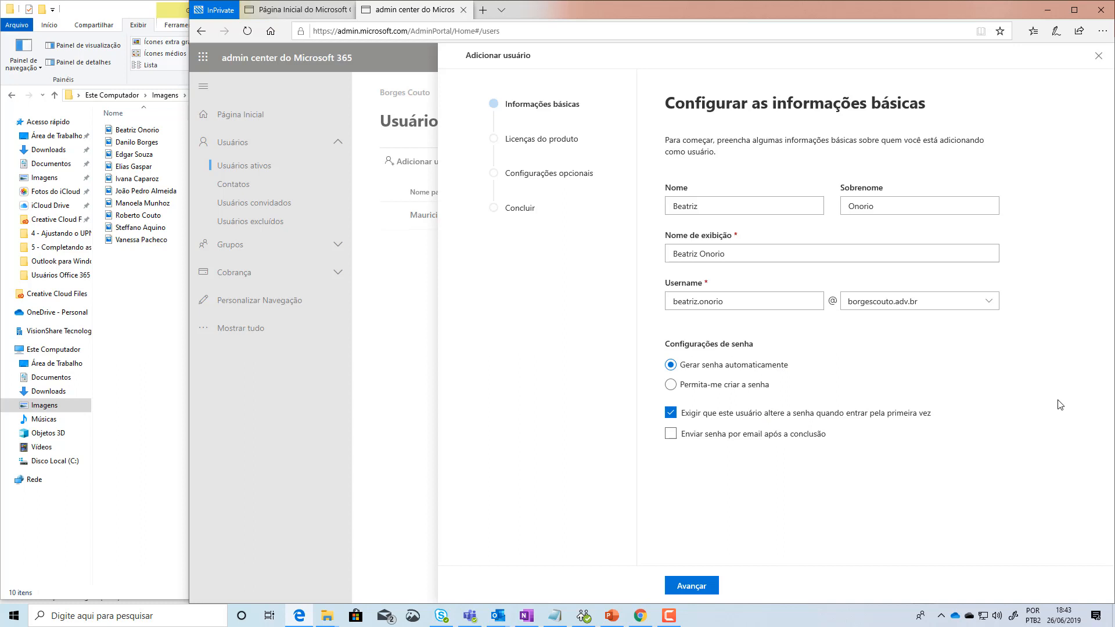
pyautogui.click(671, 384)
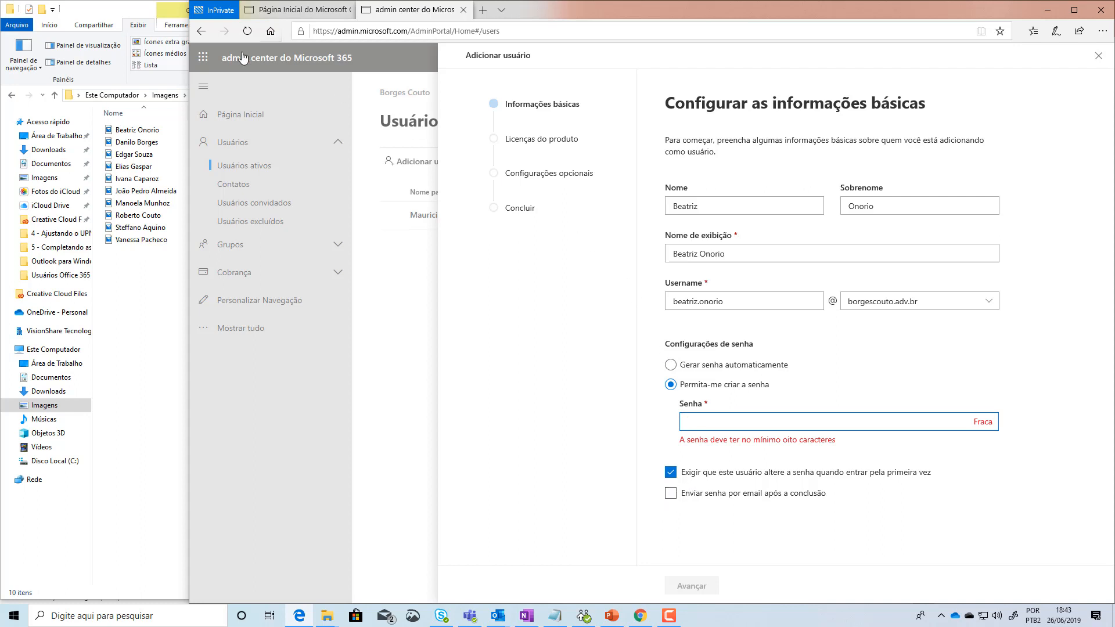
pyautogui.click(289, 11)
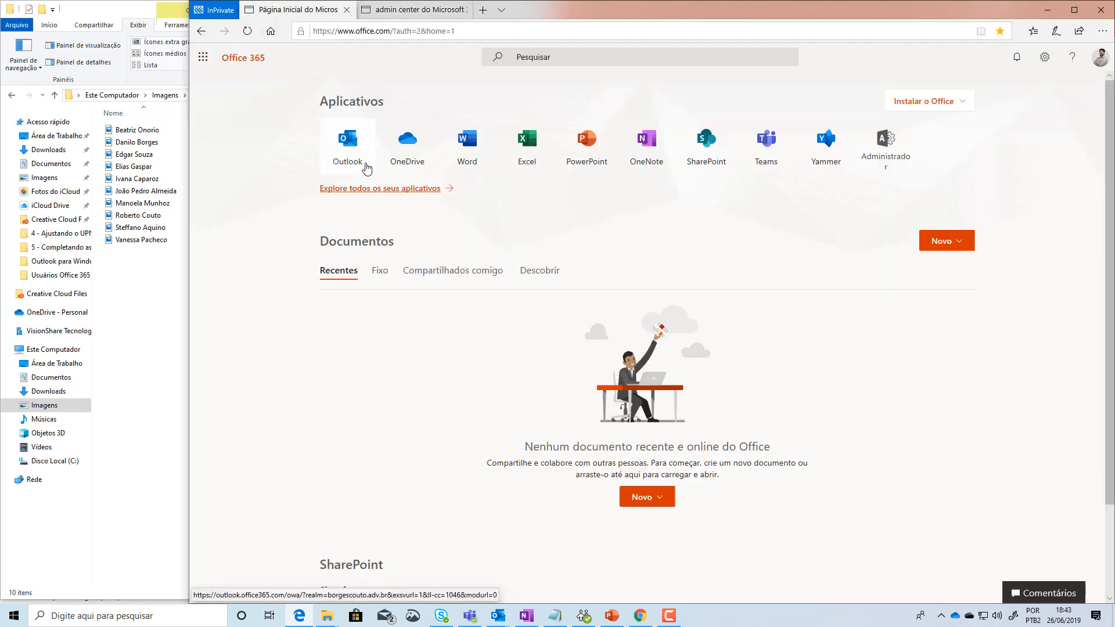
pyautogui.click(414, 10)
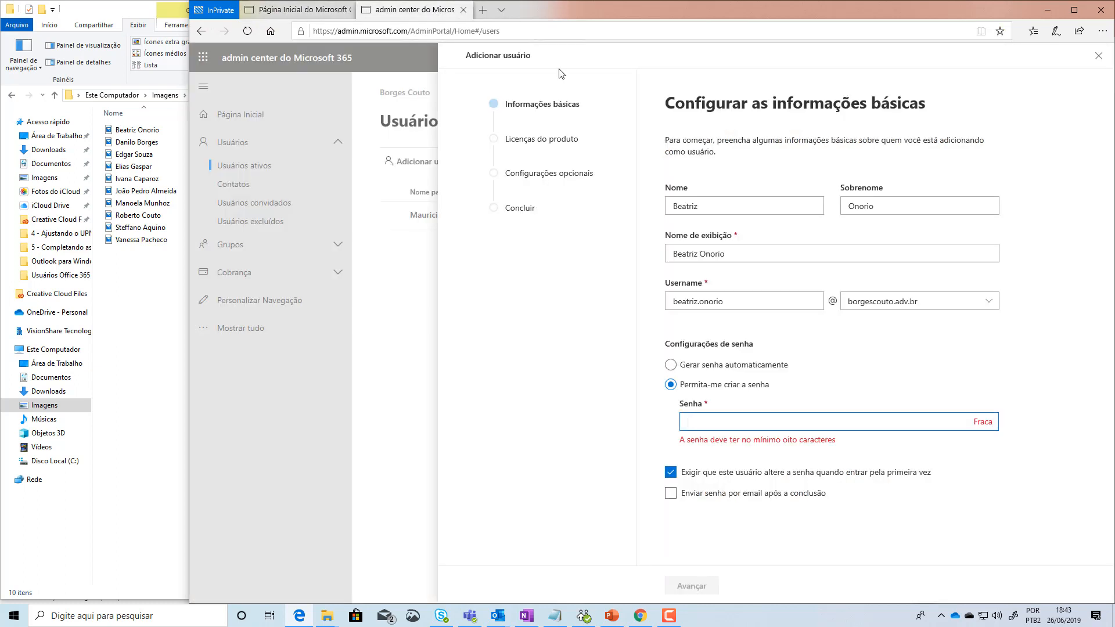
pyautogui.click(688, 370)
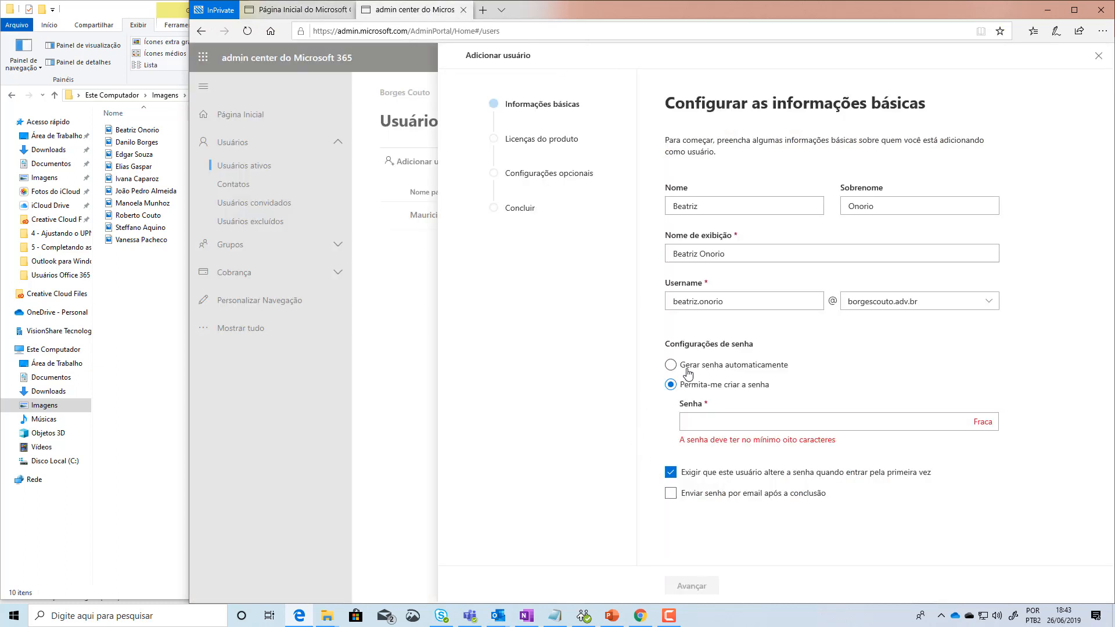
pyautogui.click(671, 366)
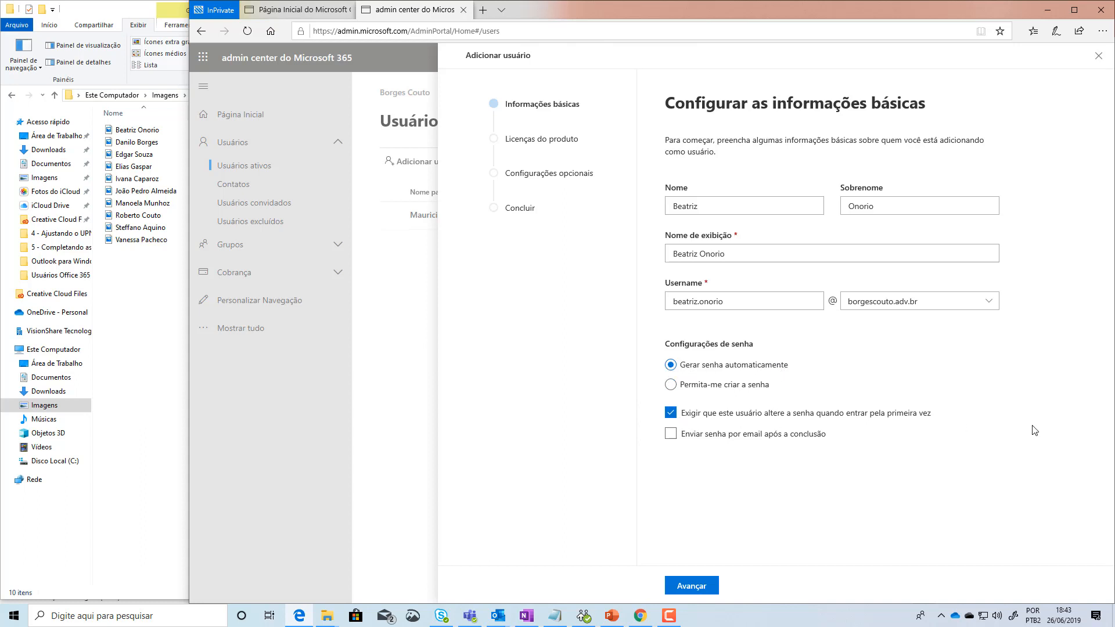
# Step: Advance to the licence step and choose Brasil as the user's location
pyautogui.click(700, 588)
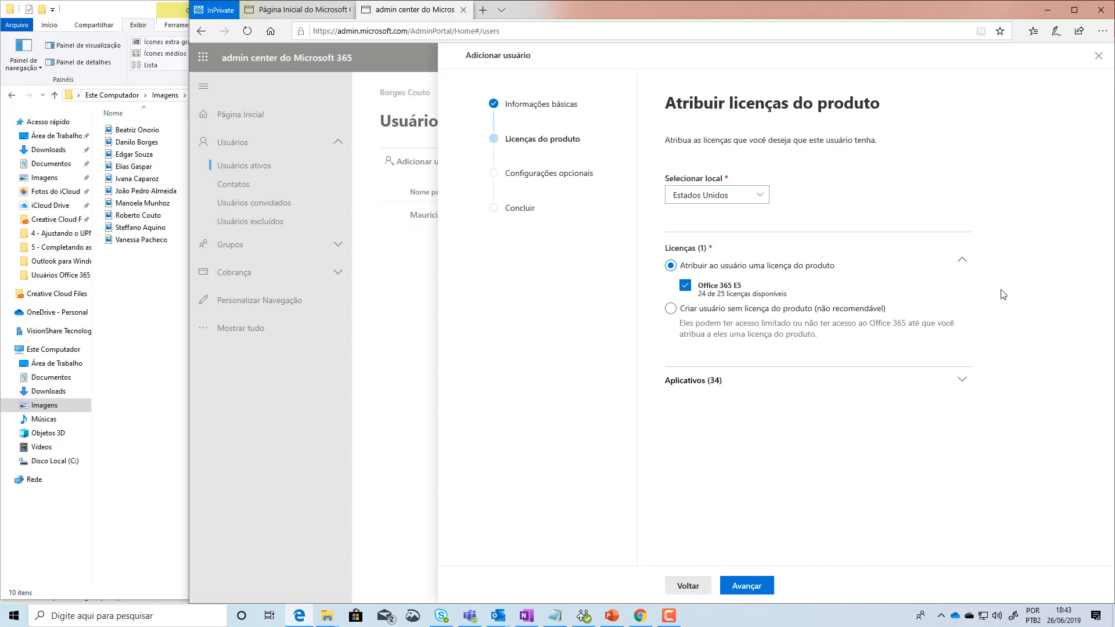
pyautogui.click(760, 197)
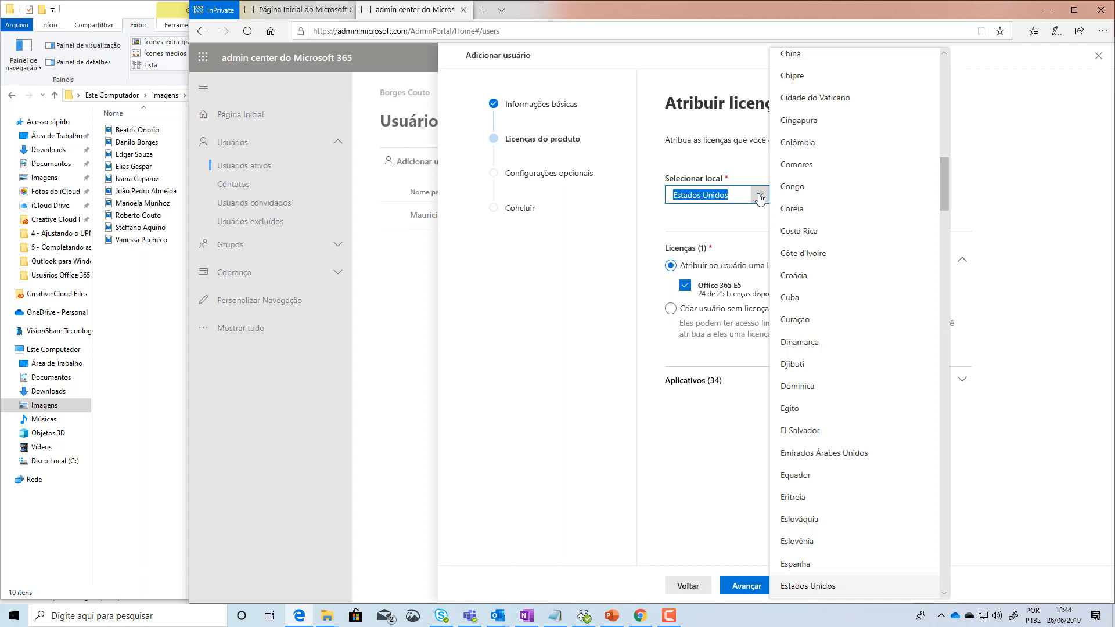
pyautogui.moveTo(945, 180); pyautogui.dragTo(950, 70)
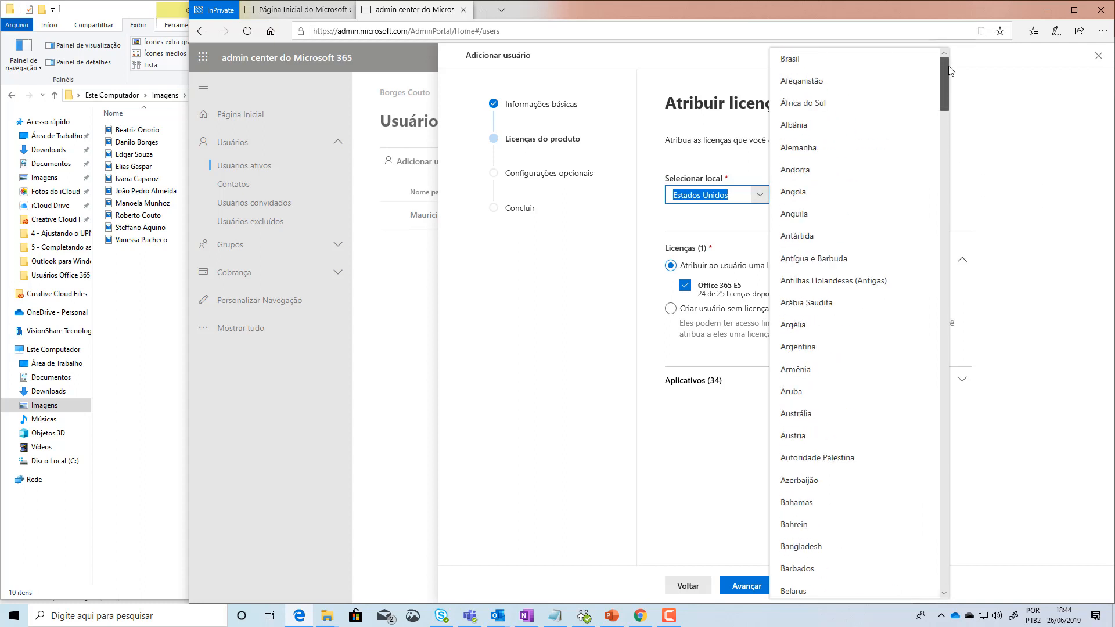
pyautogui.click(813, 58)
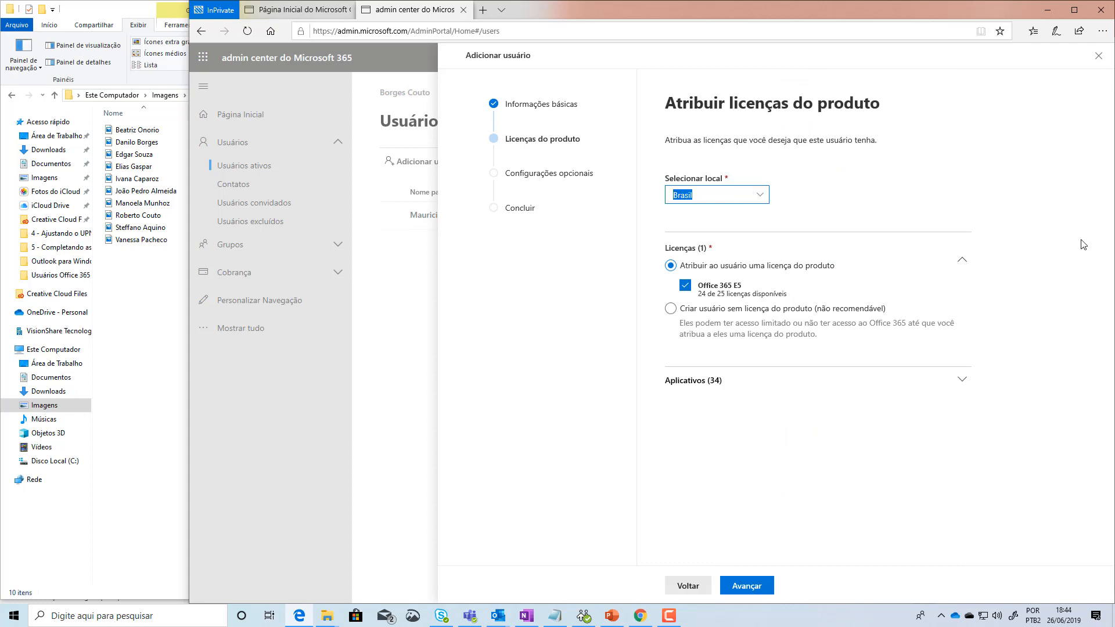
pyautogui.click(1038, 281)
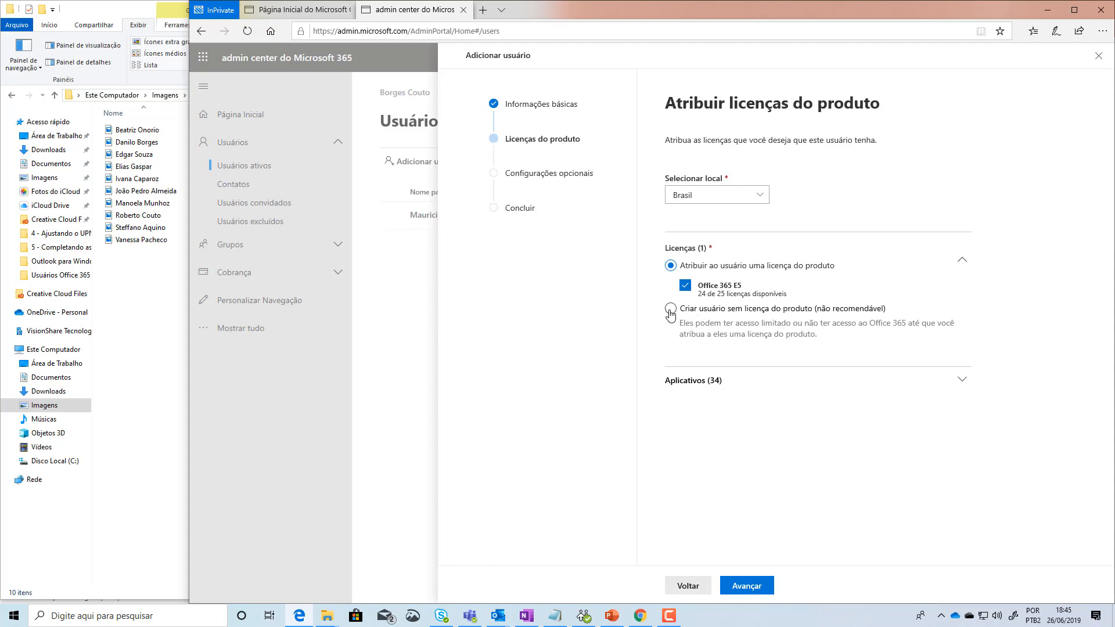
# Step: Glance at the Office home tab, then expand the E5 licence's Aplicativos list
pyautogui.click(270, 11)
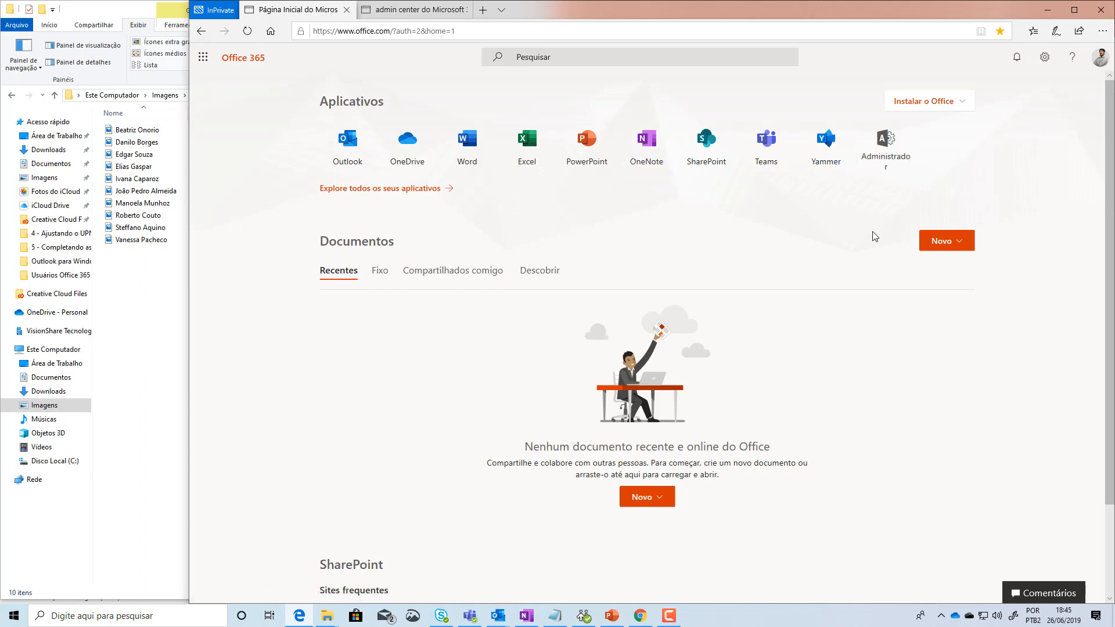
pyautogui.click(387, 9)
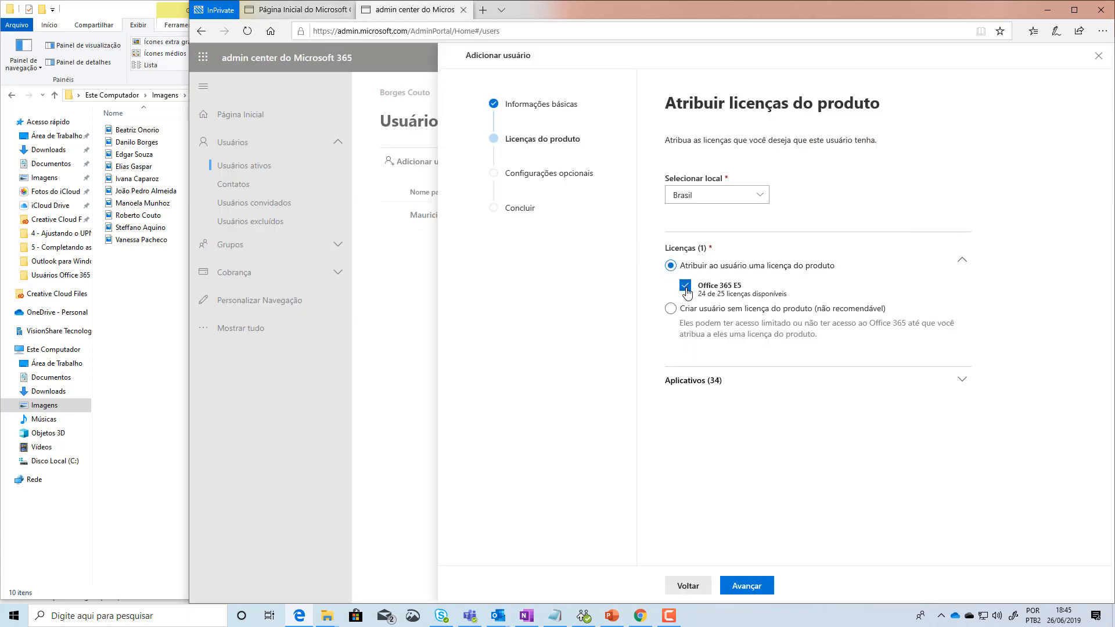
pyautogui.click(962, 381)
pyautogui.moveTo(1086, 135)
pyautogui.mouseDown()
pyautogui.moveTo(1078, 406)
pyautogui.moveTo(1066, 337)
pyautogui.moveTo(1077, 153)
pyautogui.mouseUp()
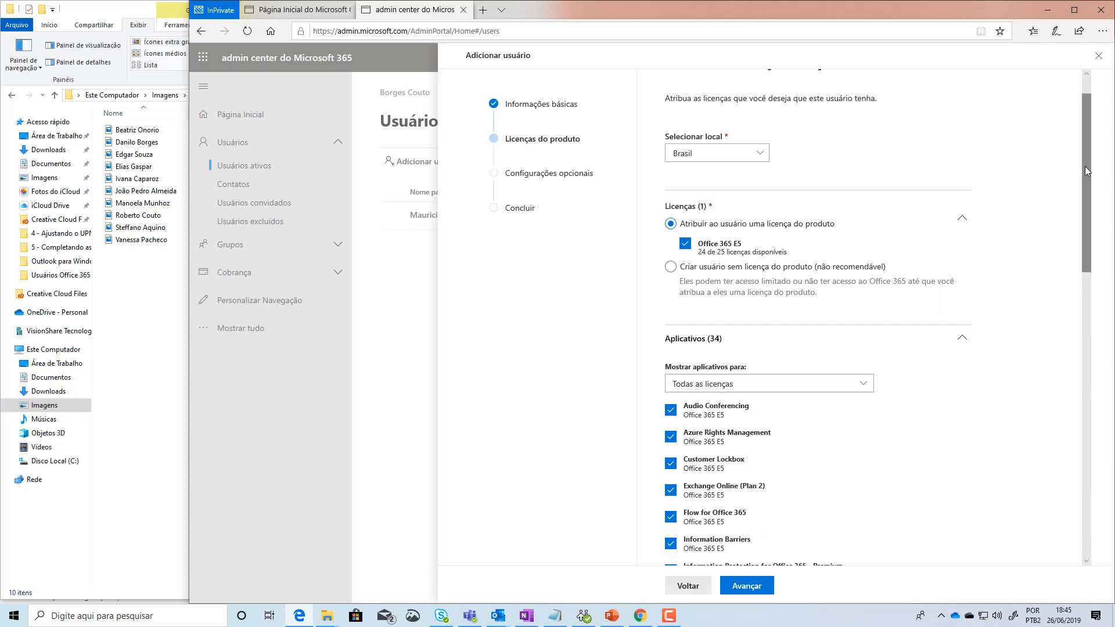
pyautogui.moveTo(1085, 166); pyautogui.dragTo(1094, 307)
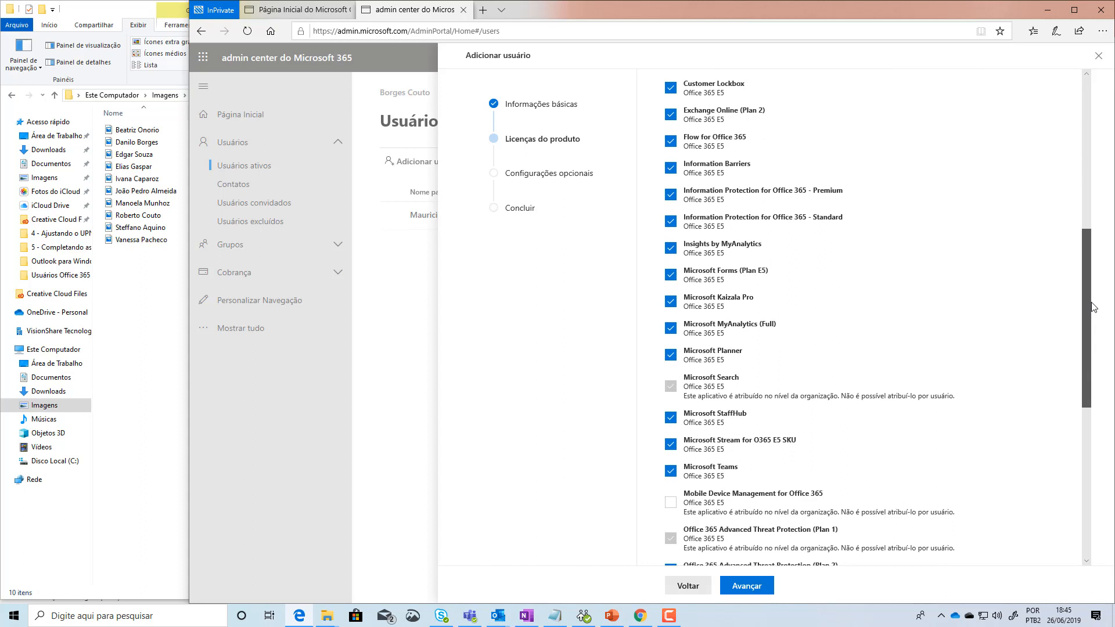
# Step: Toggle Microsoft Kaizala Pro off and back on, review all apps, and advance
pyautogui.click(671, 306)
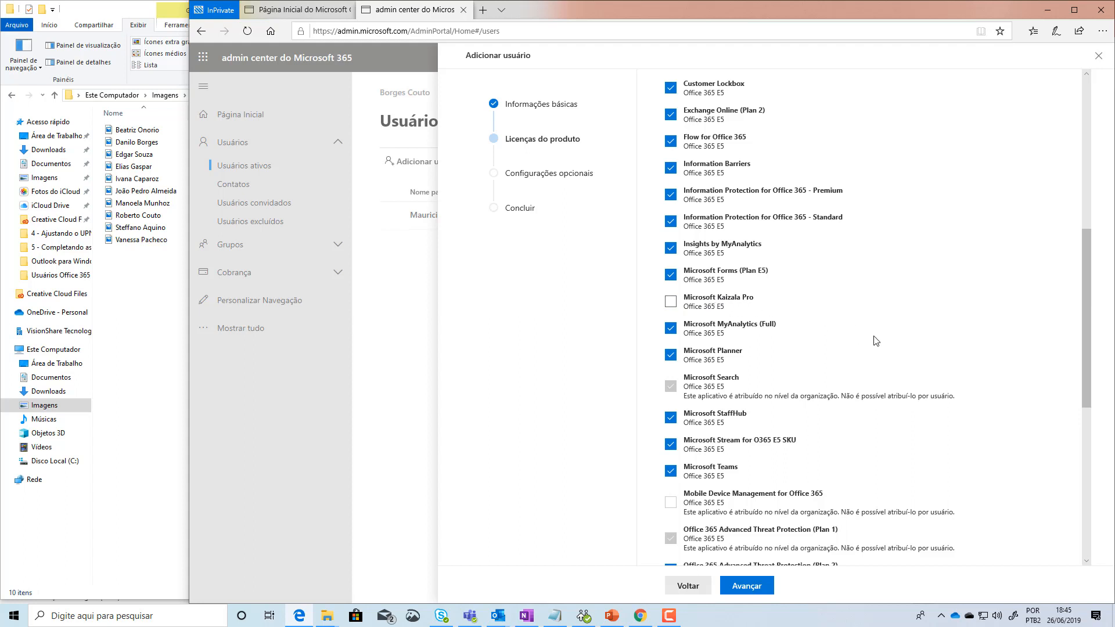
pyautogui.click(671, 303)
pyautogui.moveTo(1088, 311); pyautogui.dragTo(1063, 478)
pyautogui.moveTo(1080, 530); pyautogui.dragTo(1101, 258)
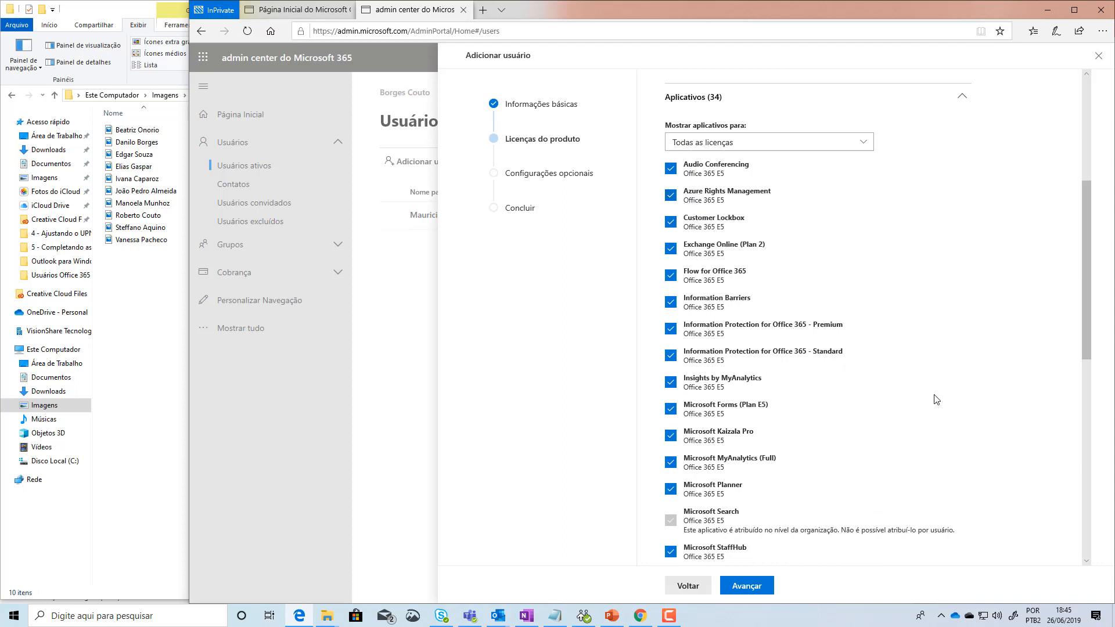
pyautogui.moveTo(1086, 220); pyautogui.dragTo(1082, 119)
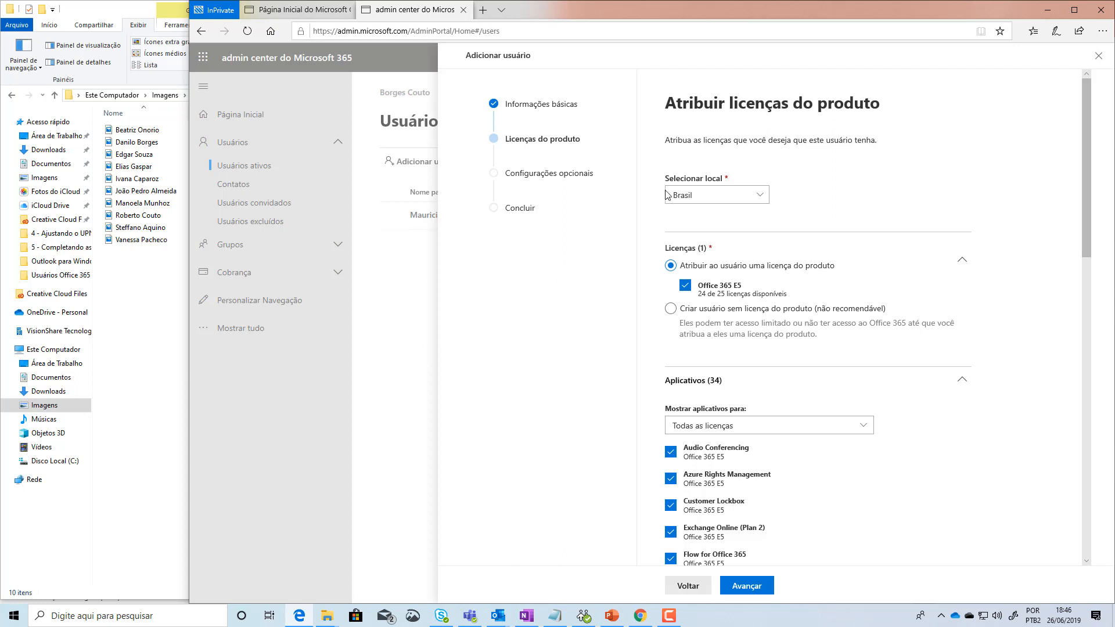
pyautogui.moveTo(1088, 129); pyautogui.dragTo(1095, 79)
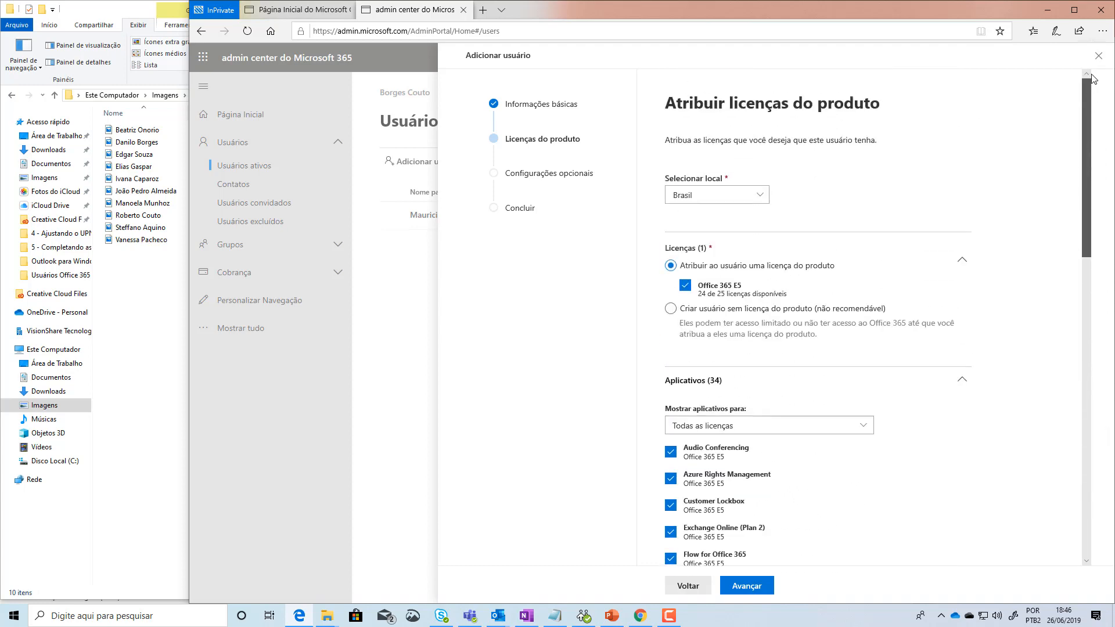
pyautogui.click(754, 591)
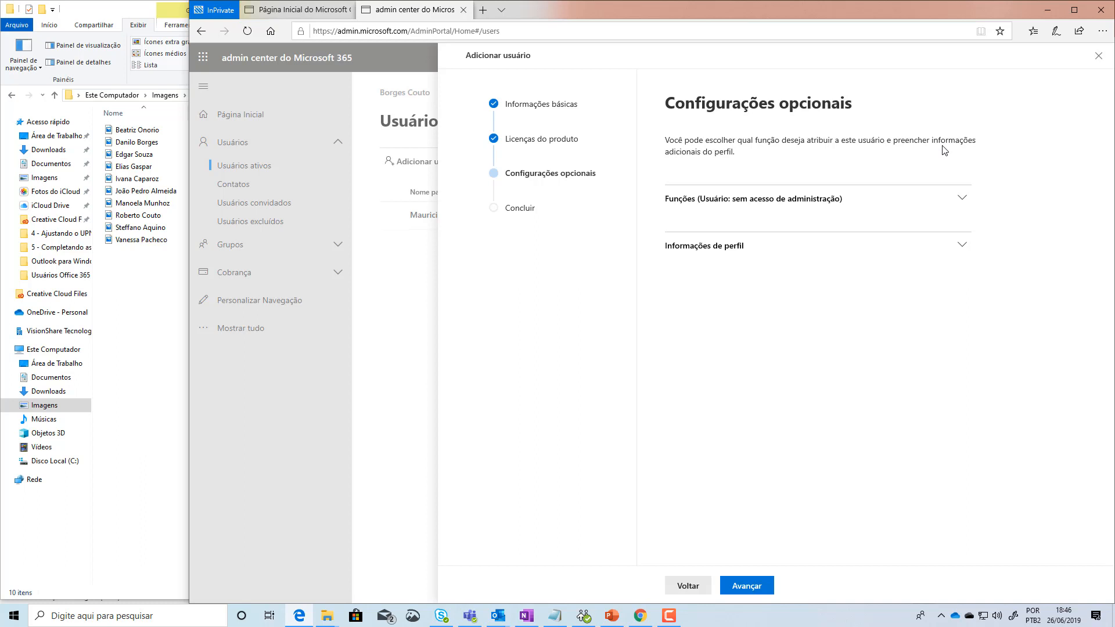
# Step: Expand Funções, uncheck Usuário (sem acesso de administrador), and list all admin roles with Mostrar tudo
pyautogui.click(961, 198)
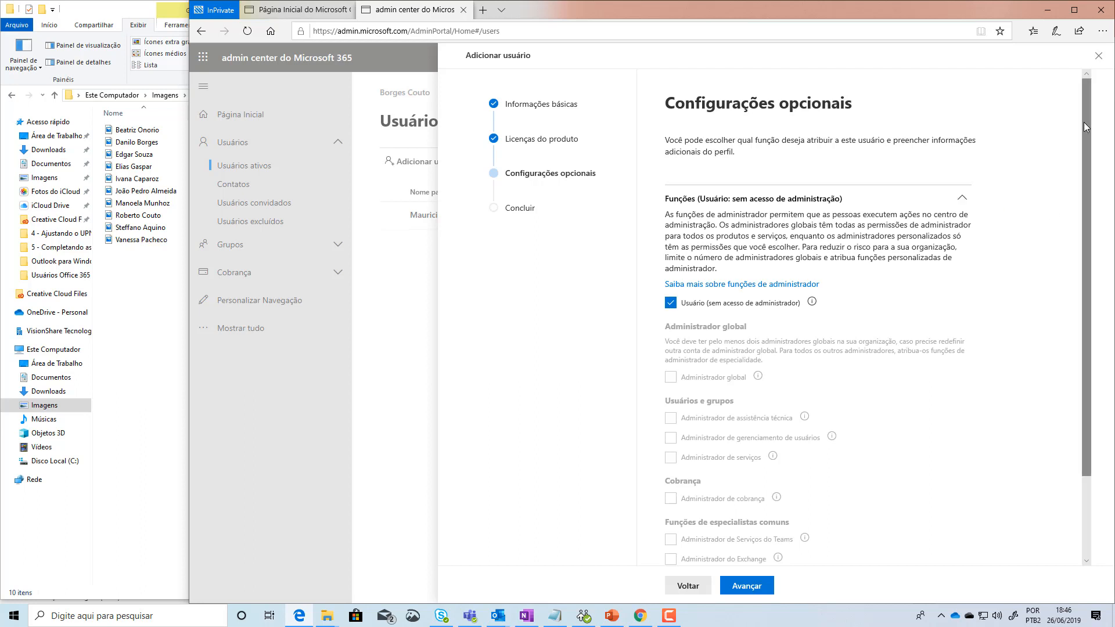
pyautogui.moveTo(1085, 121); pyautogui.dragTo(1096, 196)
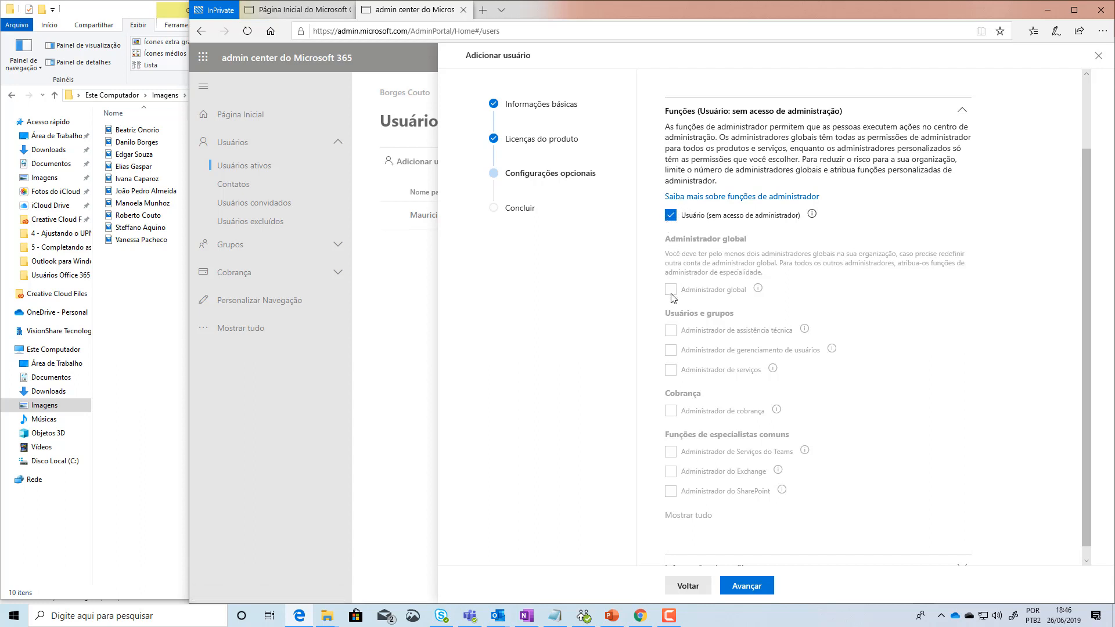
pyautogui.click(672, 217)
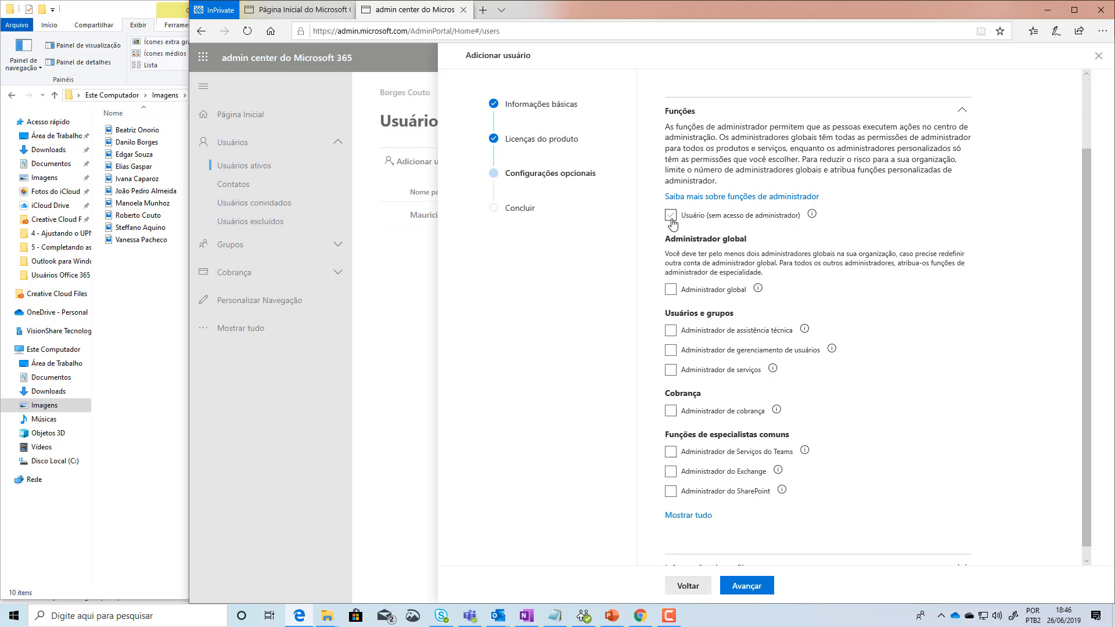
pyautogui.click(672, 220)
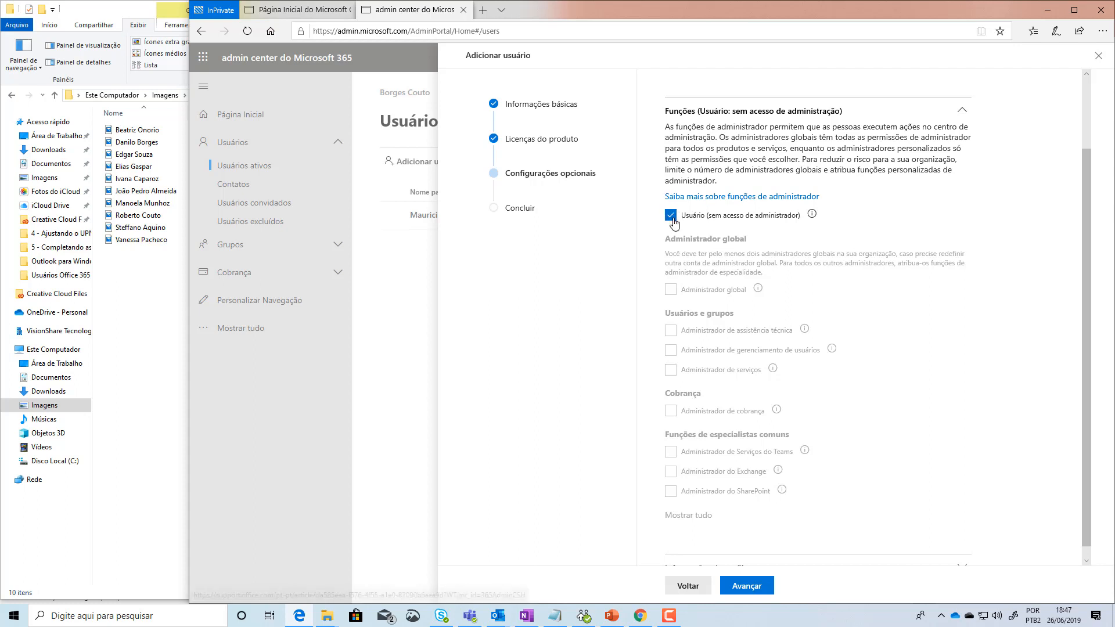
pyautogui.click(673, 221)
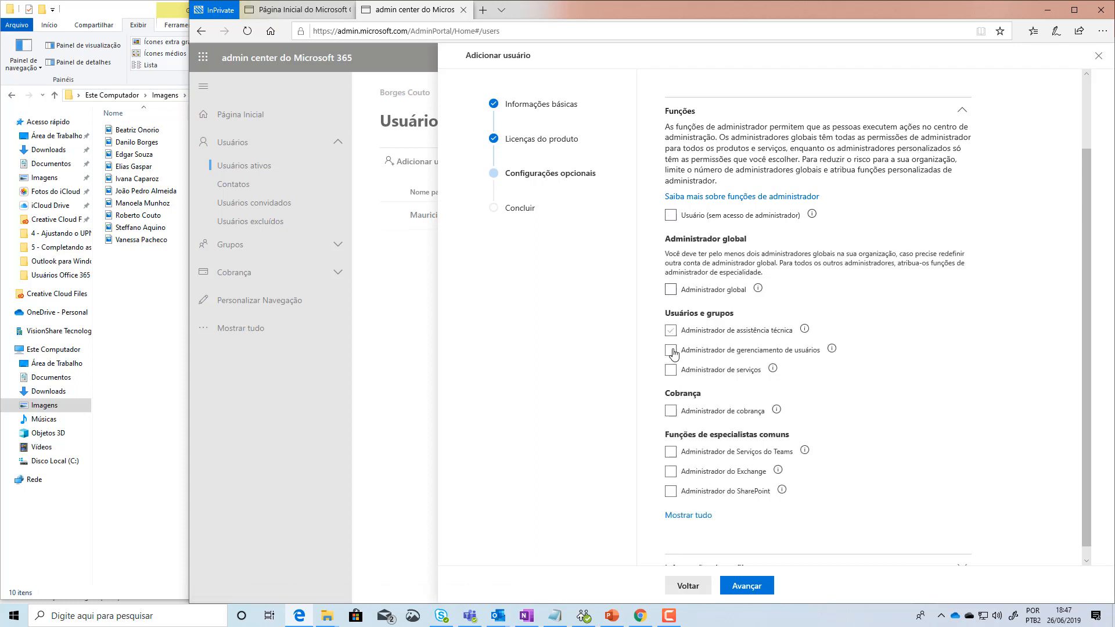
pyautogui.click(674, 515)
pyautogui.scroll(-4, 952, 465)
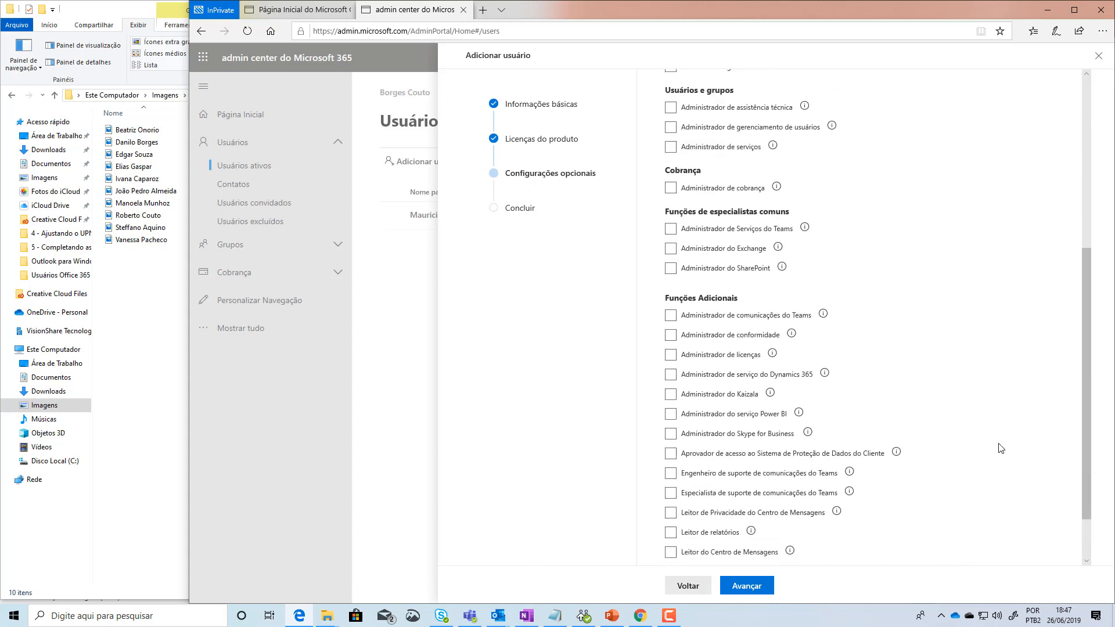
pyautogui.scroll(-1, 1090, 364)
pyautogui.scroll(4, 1097, 361)
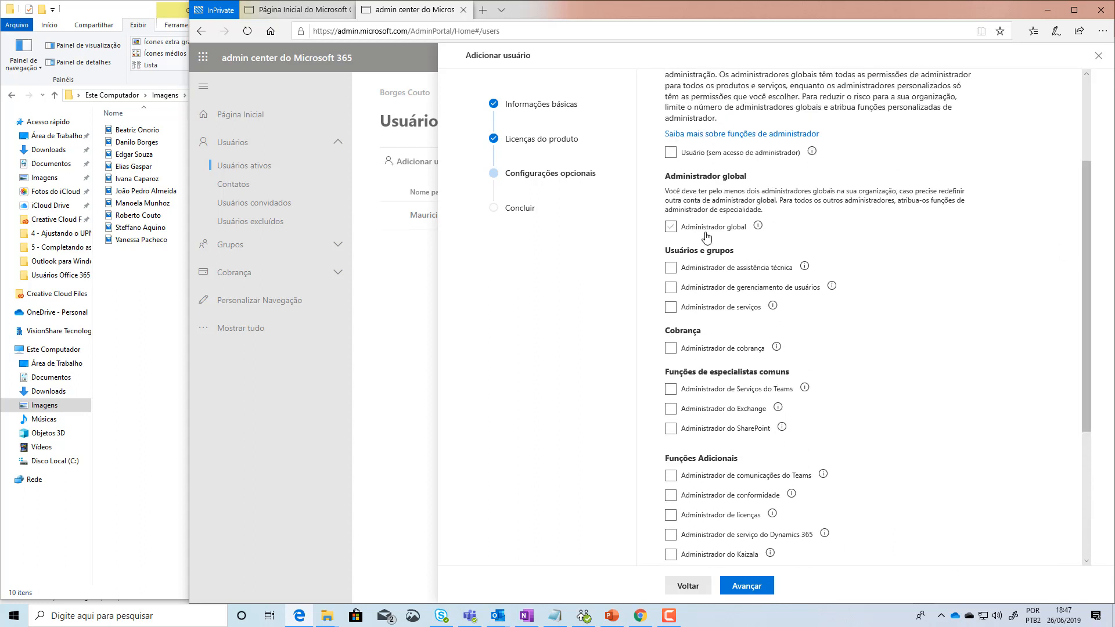
pyautogui.scroll(-1, 1081, 197)
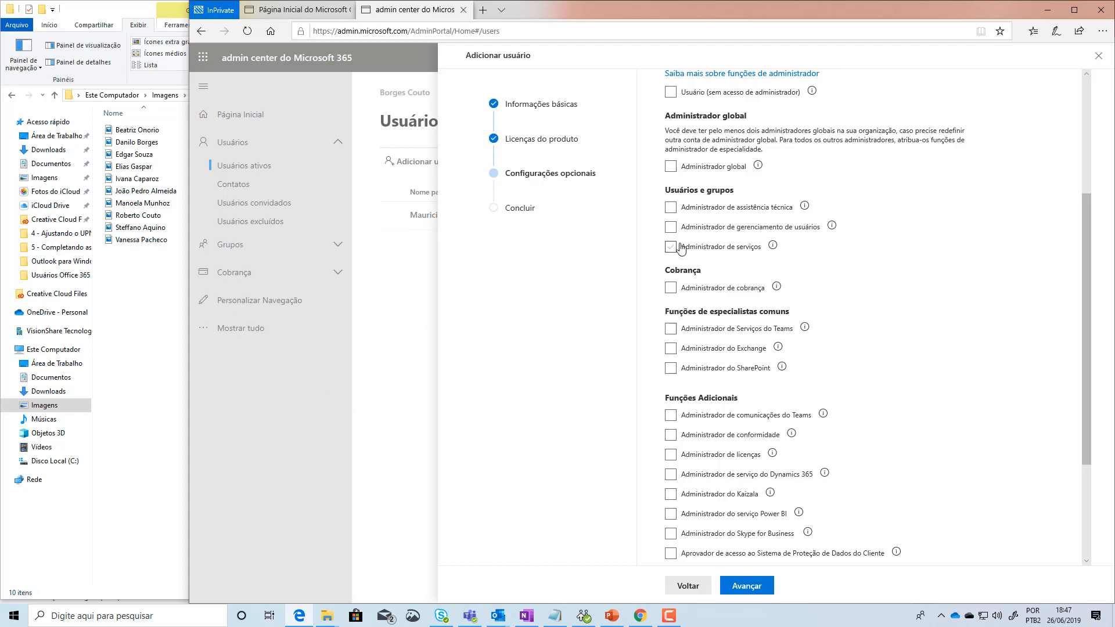
pyautogui.scroll(-3, 734, 228)
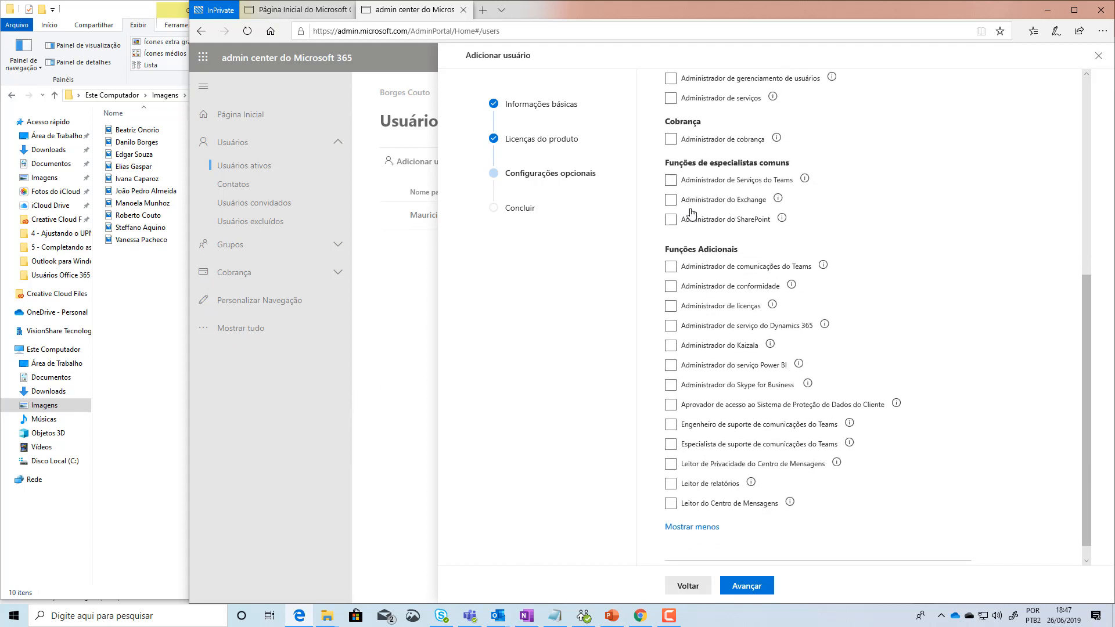
pyautogui.click(747, 142)
pyautogui.scroll(4, 975, 409)
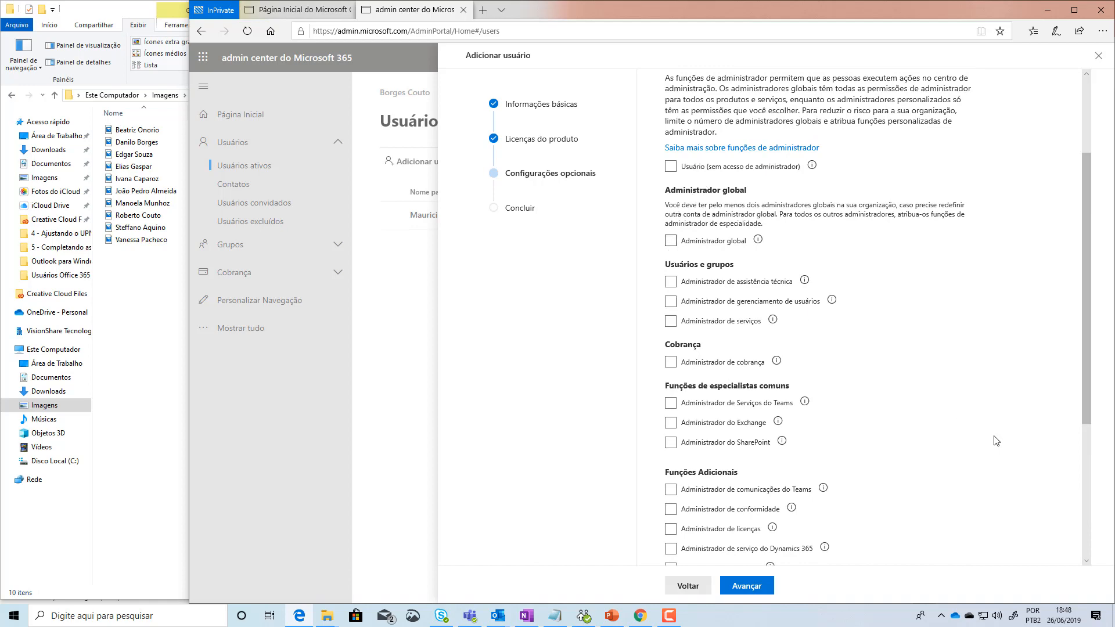
pyautogui.scroll(-4, 988, 427)
pyautogui.click(705, 174)
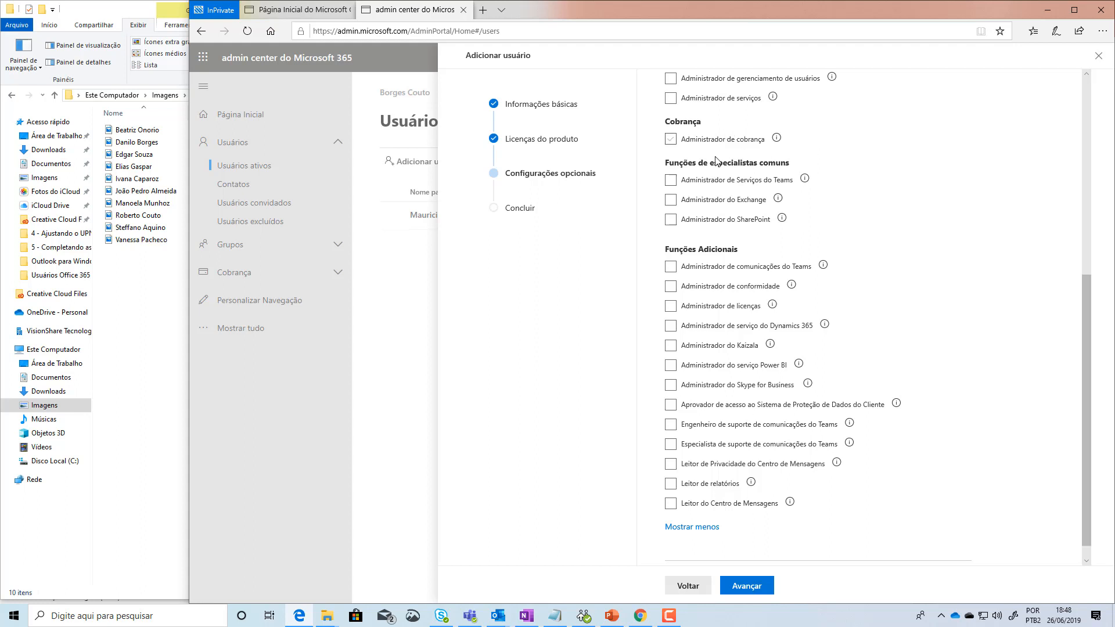
pyautogui.click(733, 185)
pyautogui.moveTo(782, 218)
pyautogui.moveTo(805, 179)
pyautogui.scroll(-1, 999, 365)
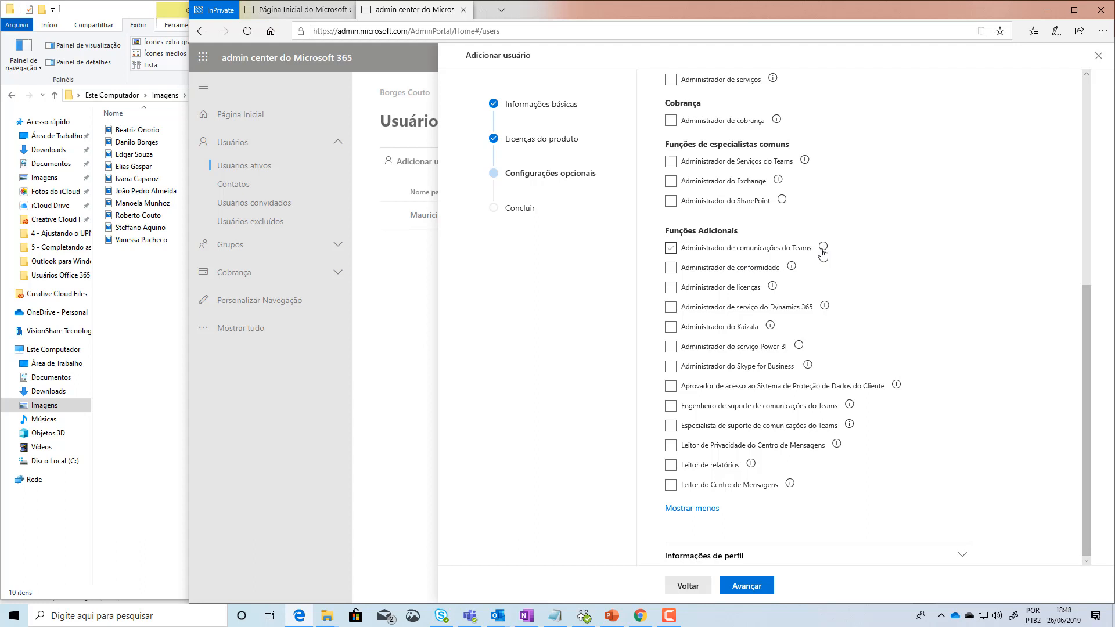
pyautogui.moveTo(824, 251)
pyautogui.moveTo(790, 483)
pyautogui.moveTo(1084, 374); pyautogui.dragTo(1091, 344)
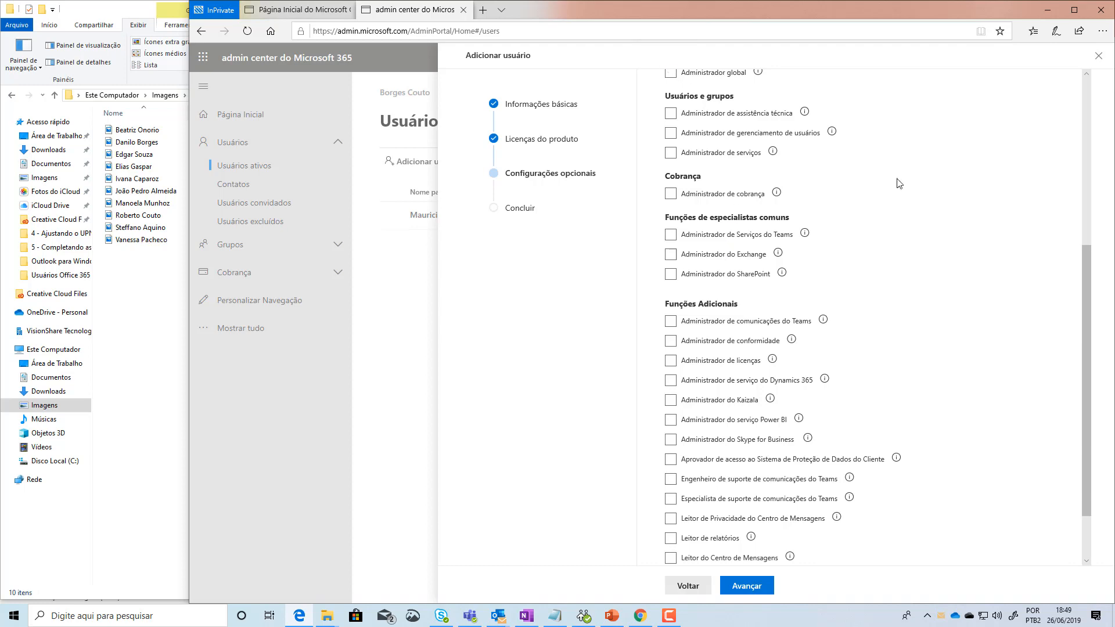
pyautogui.scroll(5, 1027, 431)
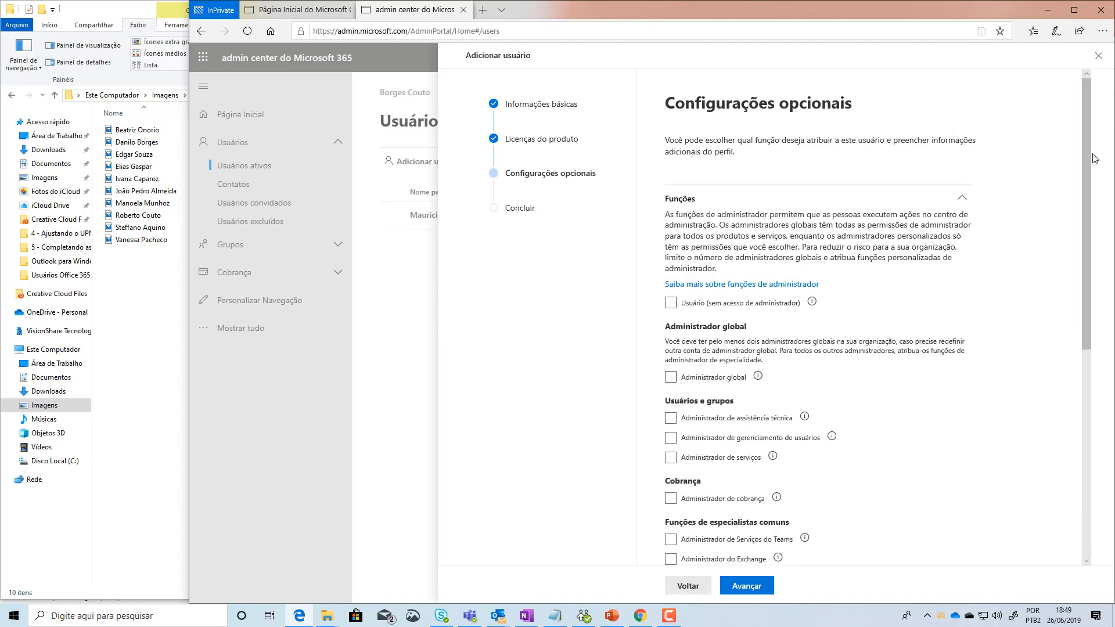
# Step: Choose Usuário (sem acesso de administrador) instead of helpdesk administrator and advance to Concluir
pyautogui.moveTo(1087, 157)
pyautogui.mouseDown()
pyautogui.moveTo(1085, 381)
pyautogui.moveTo(1088, 161)
pyautogui.mouseUp()
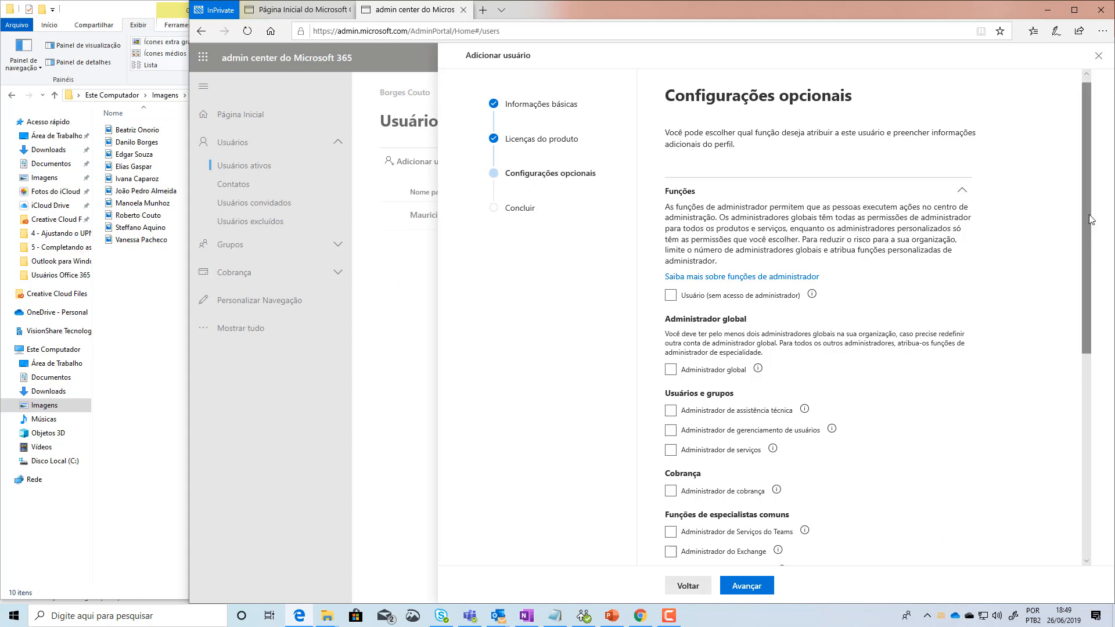
pyautogui.moveTo(1087, 214); pyautogui.dragTo(1086, 199)
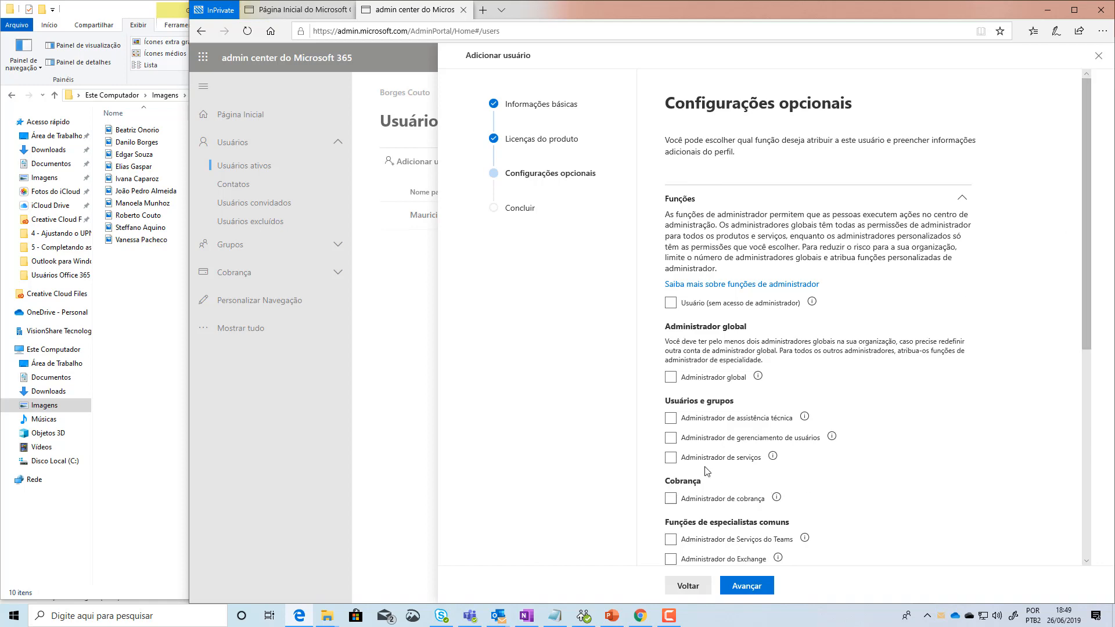
pyautogui.click(671, 418)
pyautogui.scroll(-4, 912, 417)
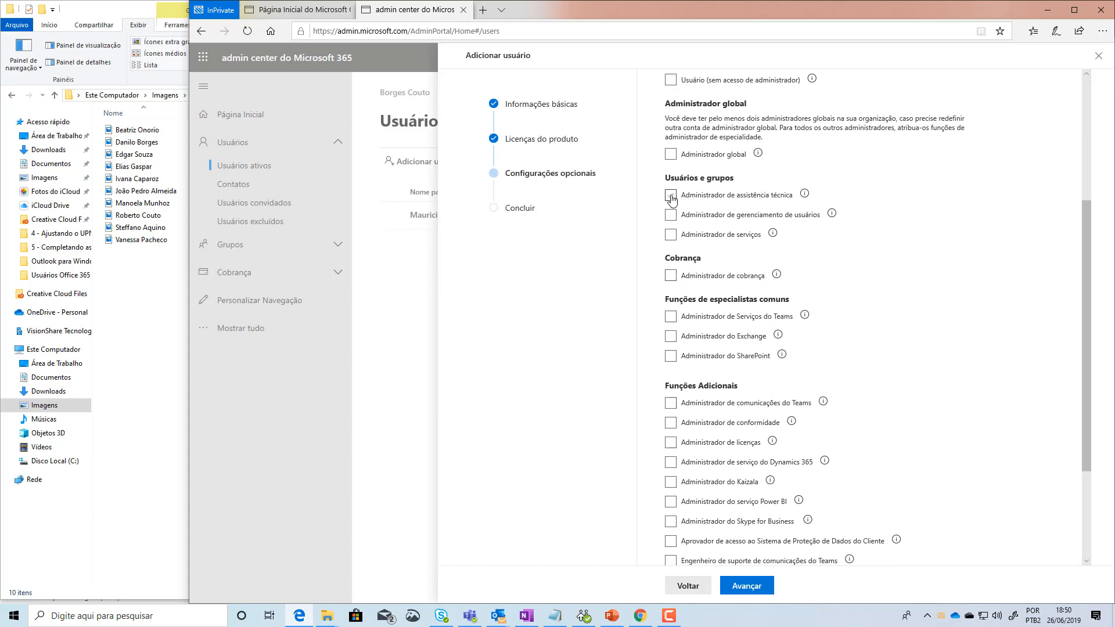
pyautogui.scroll(-3, 1009, 507)
pyautogui.scroll(7, 1009, 506)
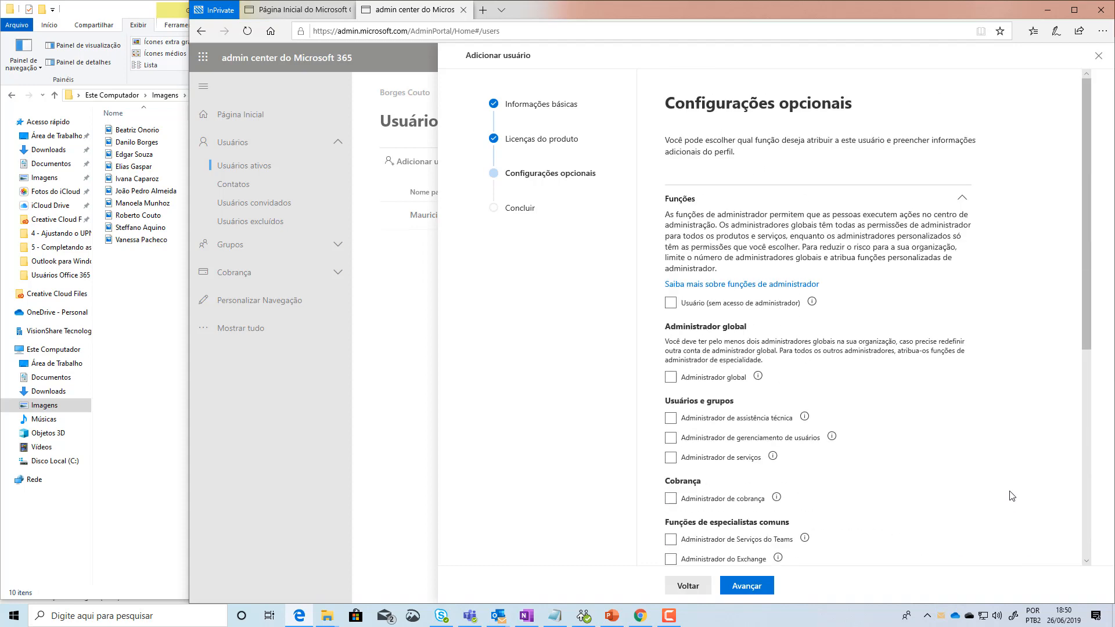
pyautogui.click(671, 304)
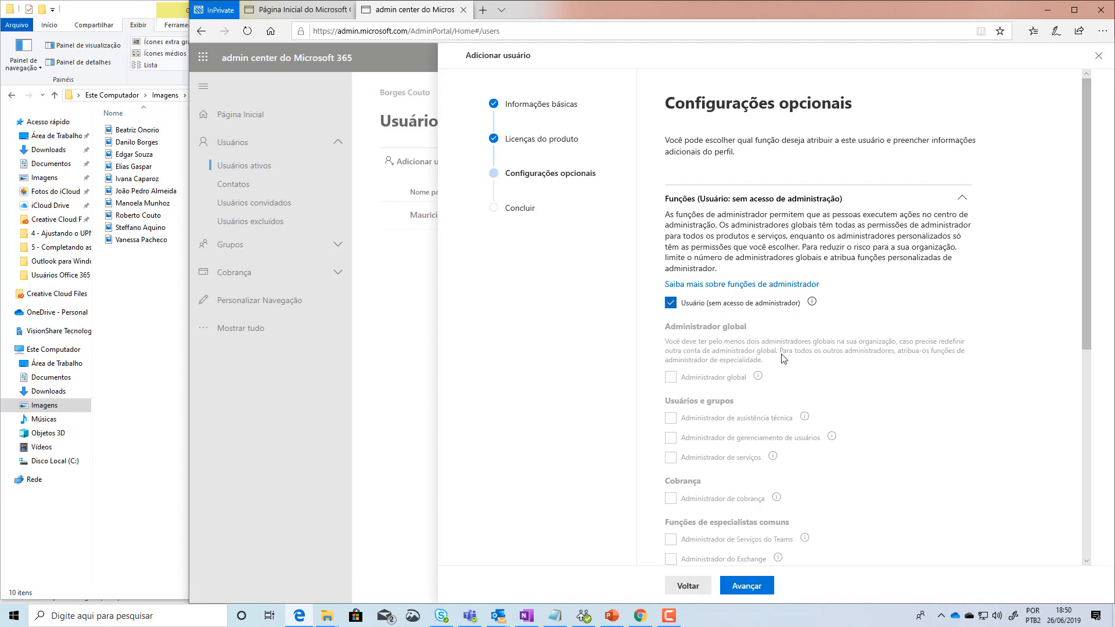
pyautogui.click(744, 588)
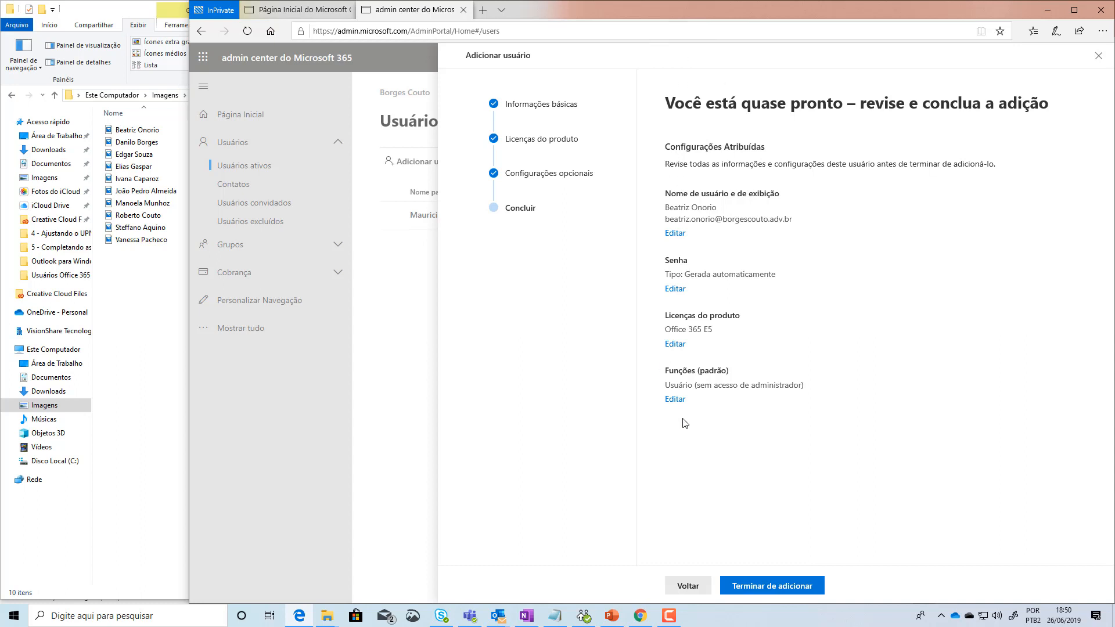
# Step: Check the display name in the summary and confirm with 'Terminar de adicionar'
pyautogui.moveTo(666, 207); pyautogui.dragTo(800, 225)
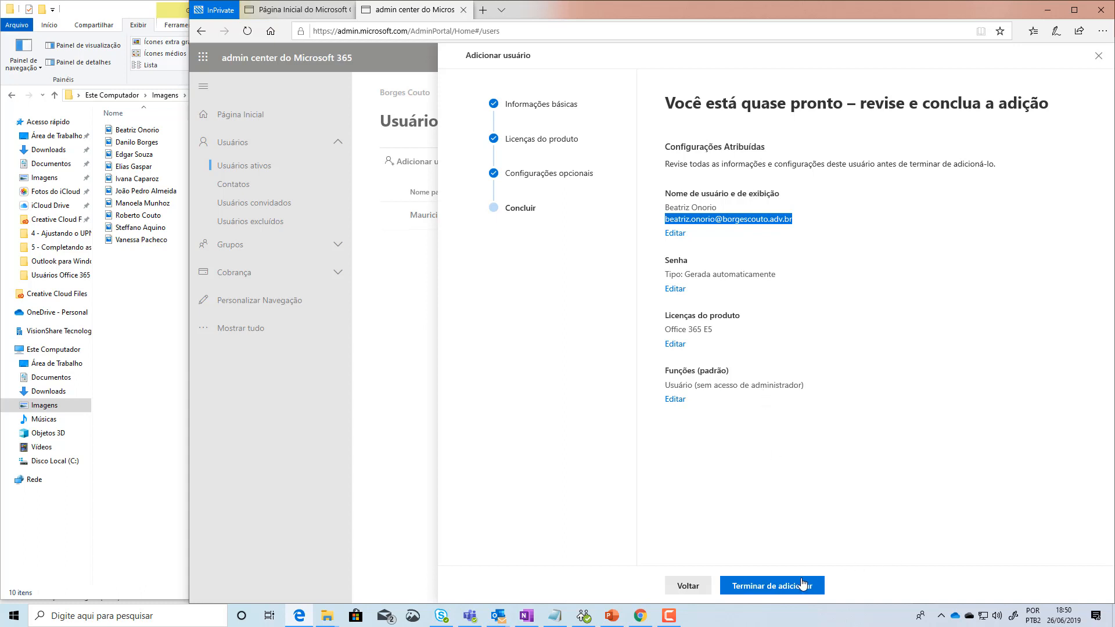
pyautogui.click(781, 590)
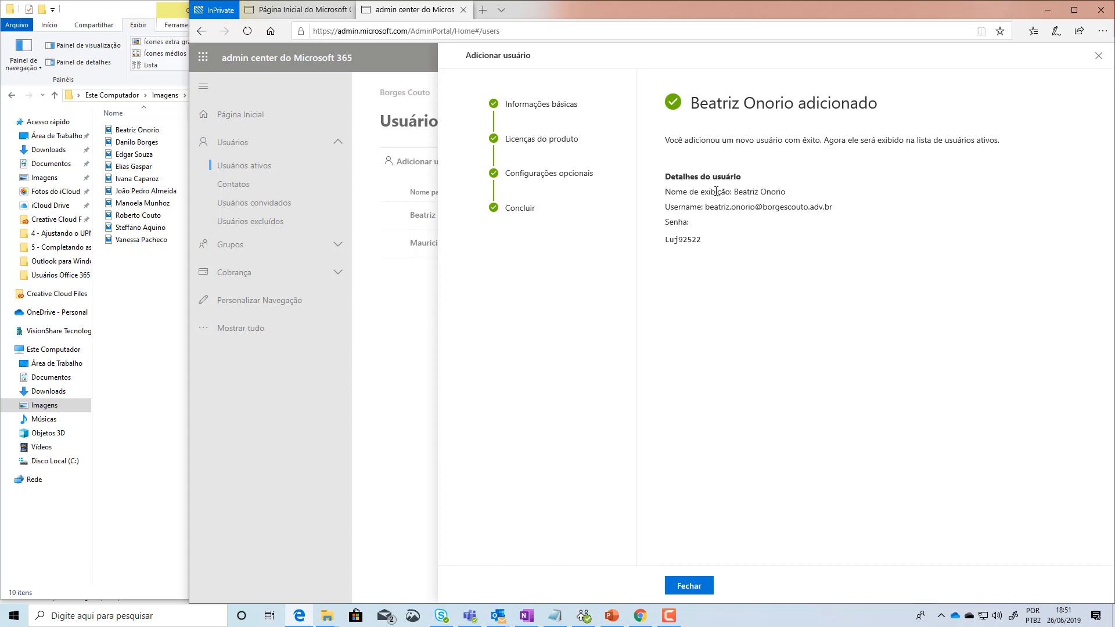
# Step: Select the display name, username and generated password, then select the username to copy it
pyautogui.moveTo(736, 193); pyautogui.dragTo(789, 194)
pyautogui.moveTo(705, 207); pyautogui.dragTo(849, 209)
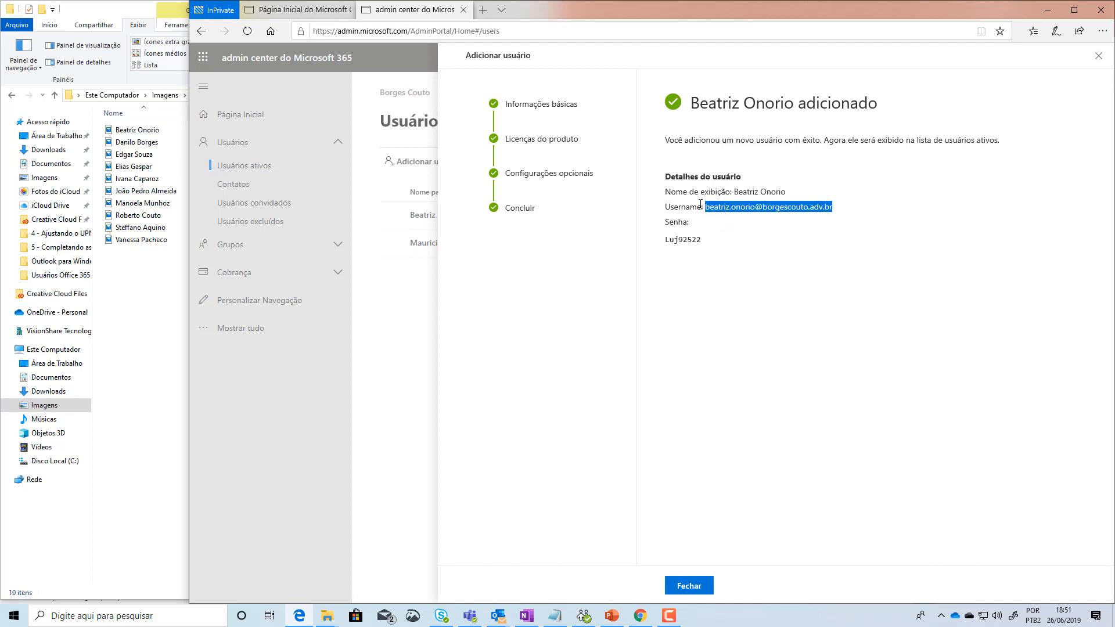
pyautogui.moveTo(703, 241); pyautogui.dragTo(664, 240)
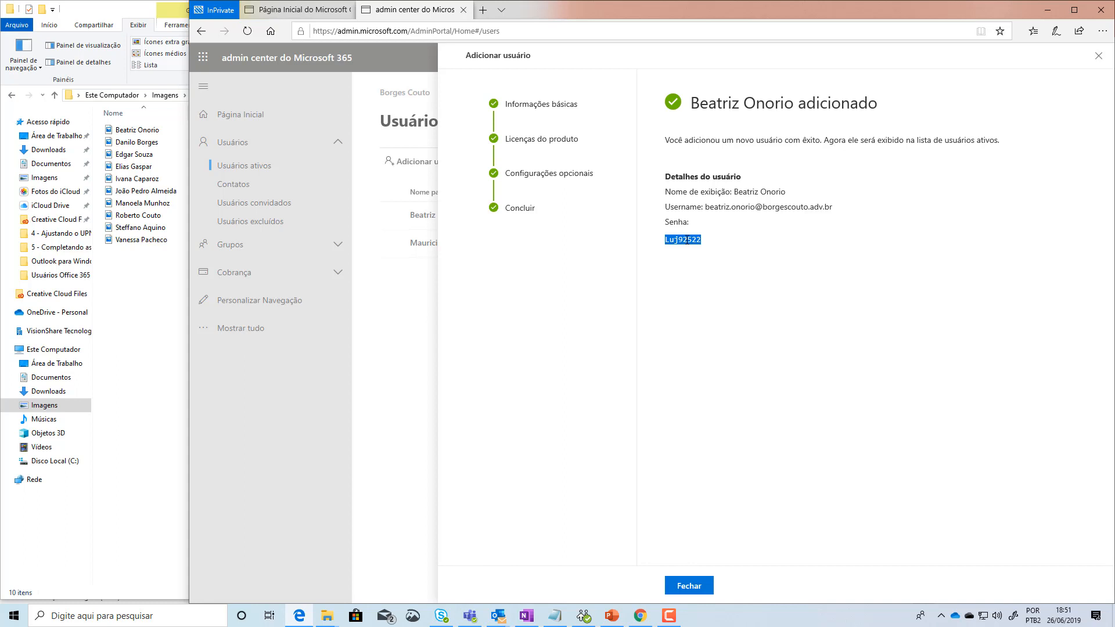
pyautogui.moveTo(834, 207); pyautogui.dragTo(708, 211)
pyautogui.hotkey('ctrl', 'c')
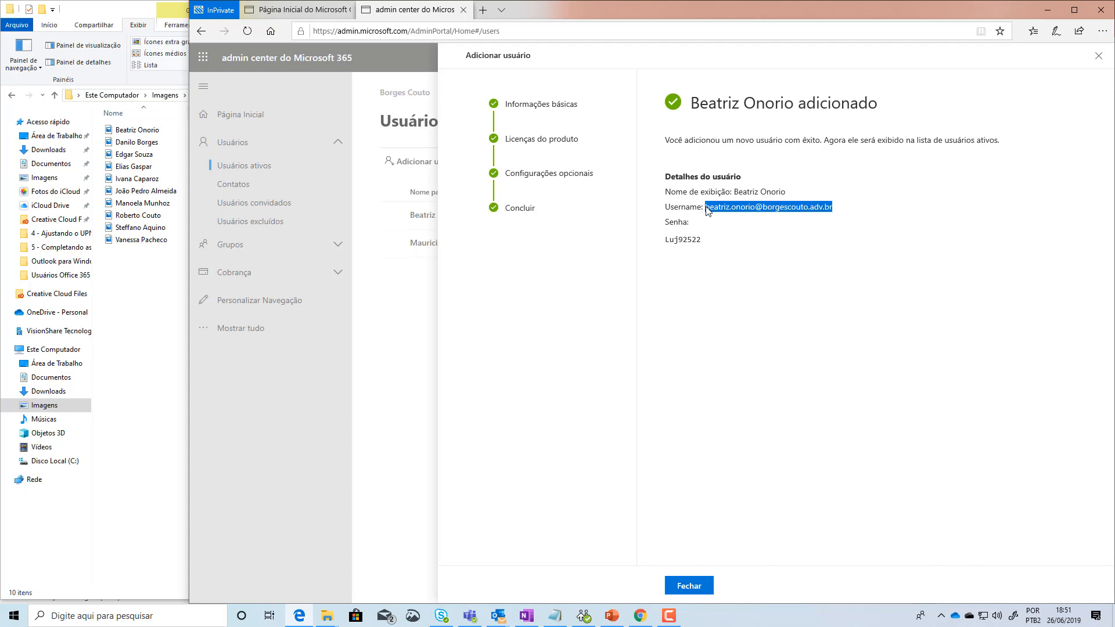
# Step: Save the new user's username and generated password as two lines in a Notepad note
pyautogui.click(555, 615)
pyautogui.hotkey('ctrl', 'v')
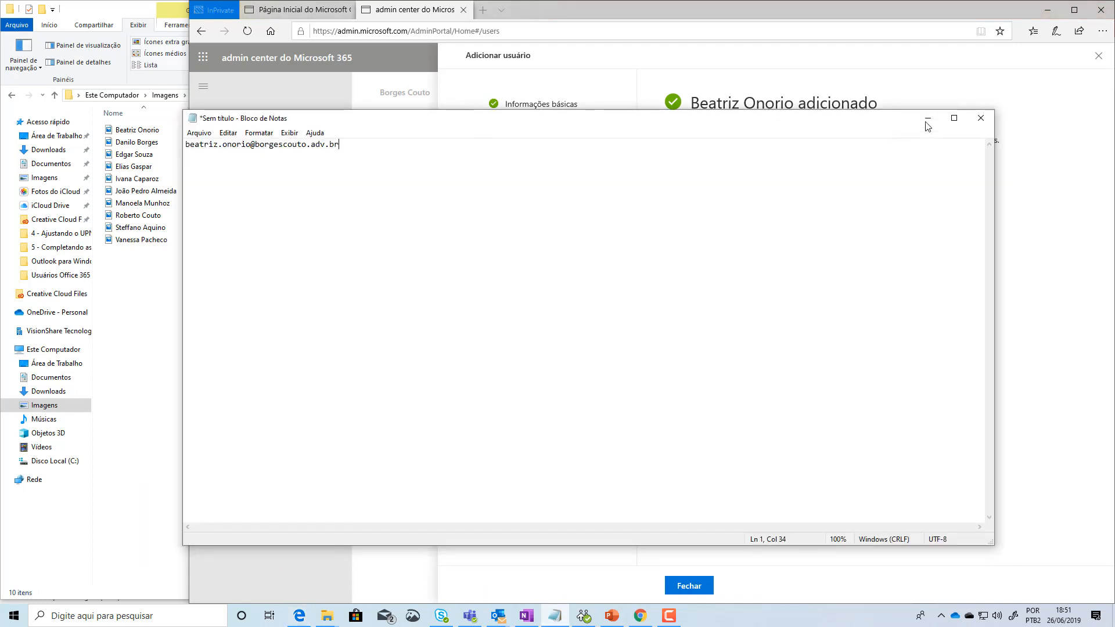
pyautogui.click(927, 120)
pyautogui.moveTo(703, 241); pyautogui.dragTo(667, 245)
pyautogui.hotkey('ctrl', 'c')
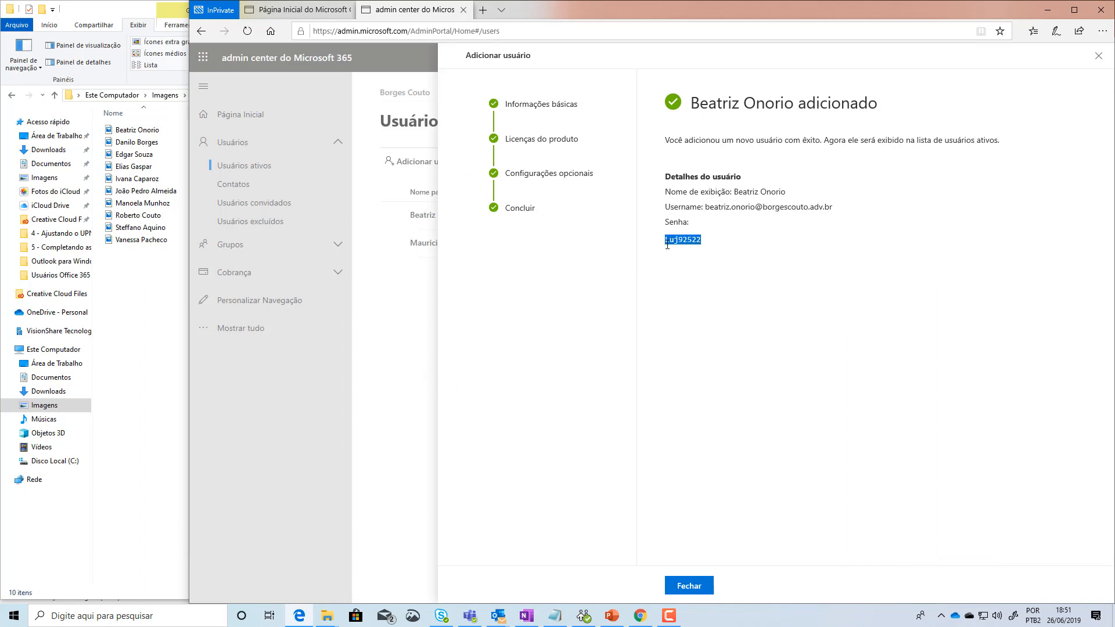
pyautogui.click(555, 616)
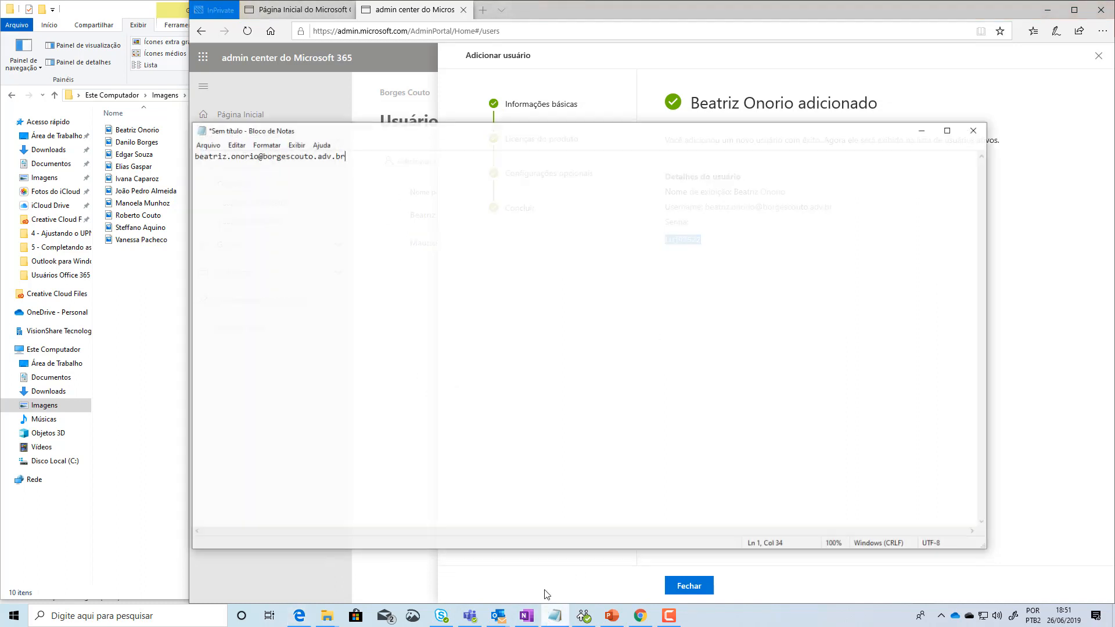
pyautogui.hotkey('ctrl', 'v')
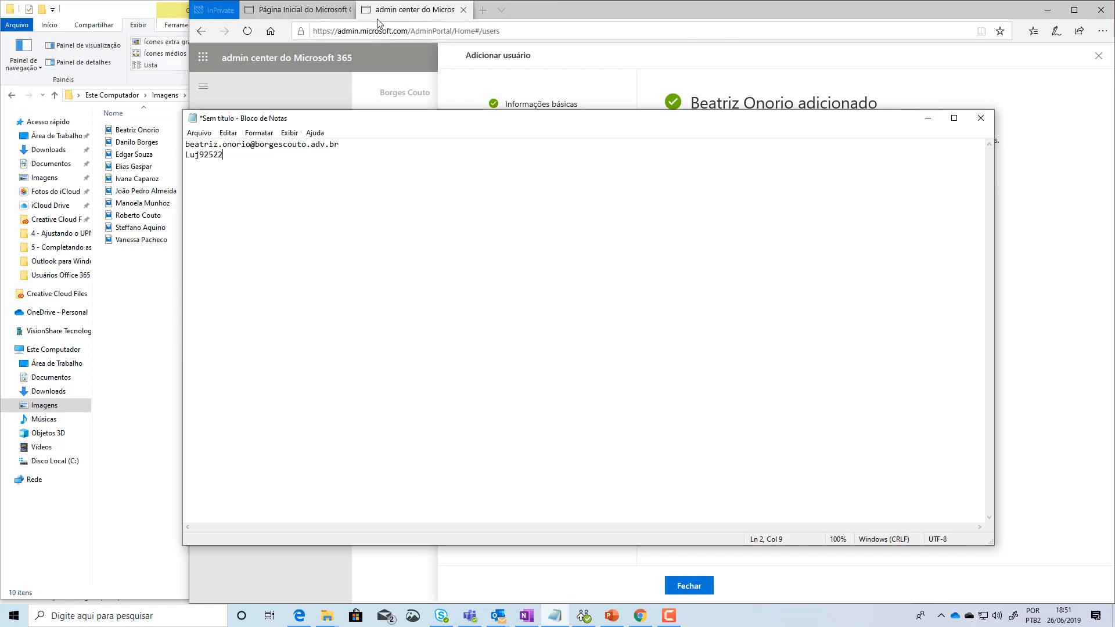
# Step: Go back from the Office 365 home page to the admin center confirmation
pyautogui.click(296, 10)
pyautogui.doubleClick(375, 34)
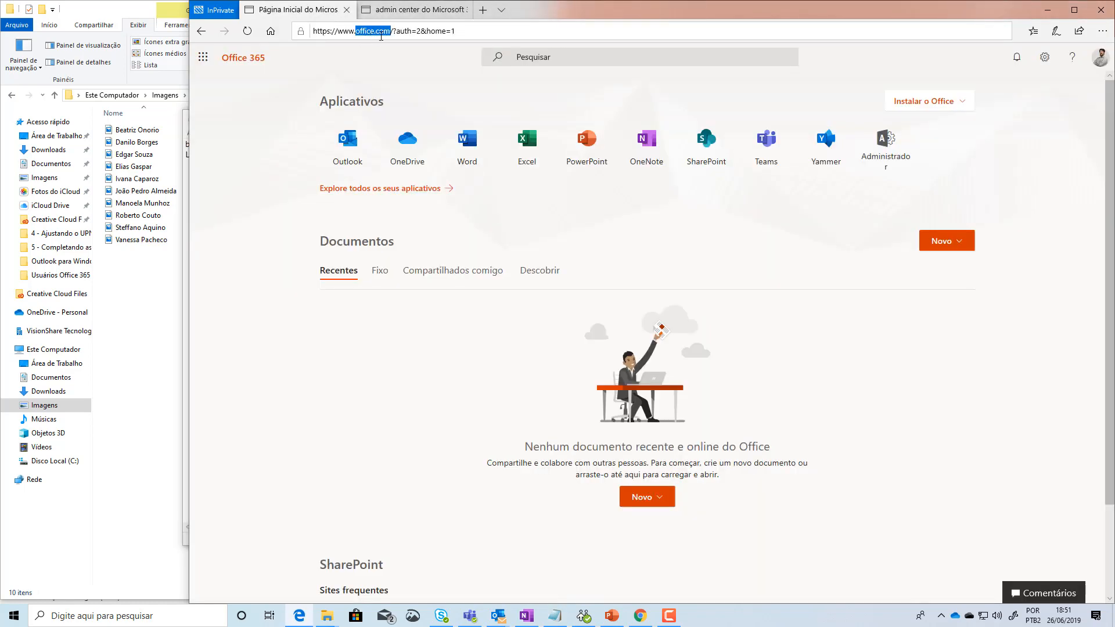
pyautogui.click(410, 10)
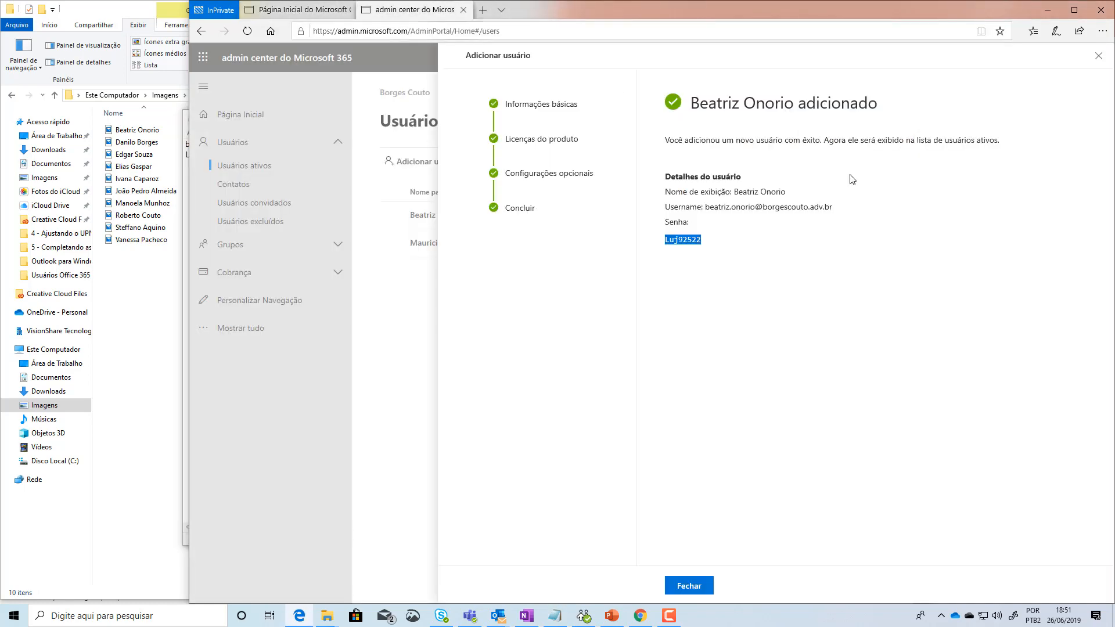
# Step: Close the add-user wizard and open the new user's details from Usuários ativos
pyautogui.click(689, 587)
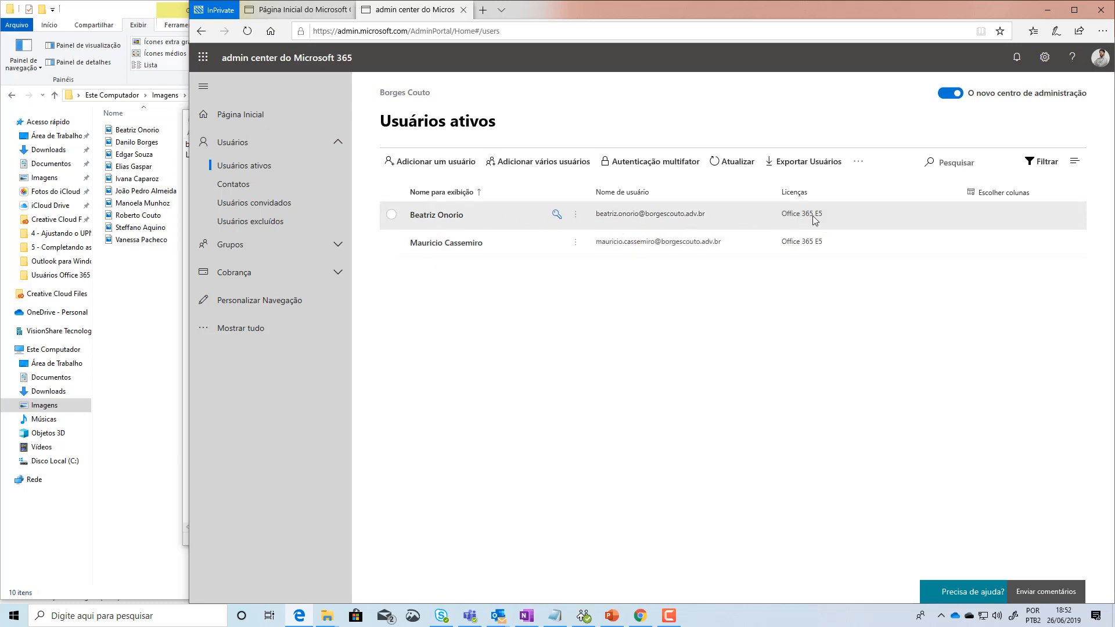
pyautogui.click(443, 221)
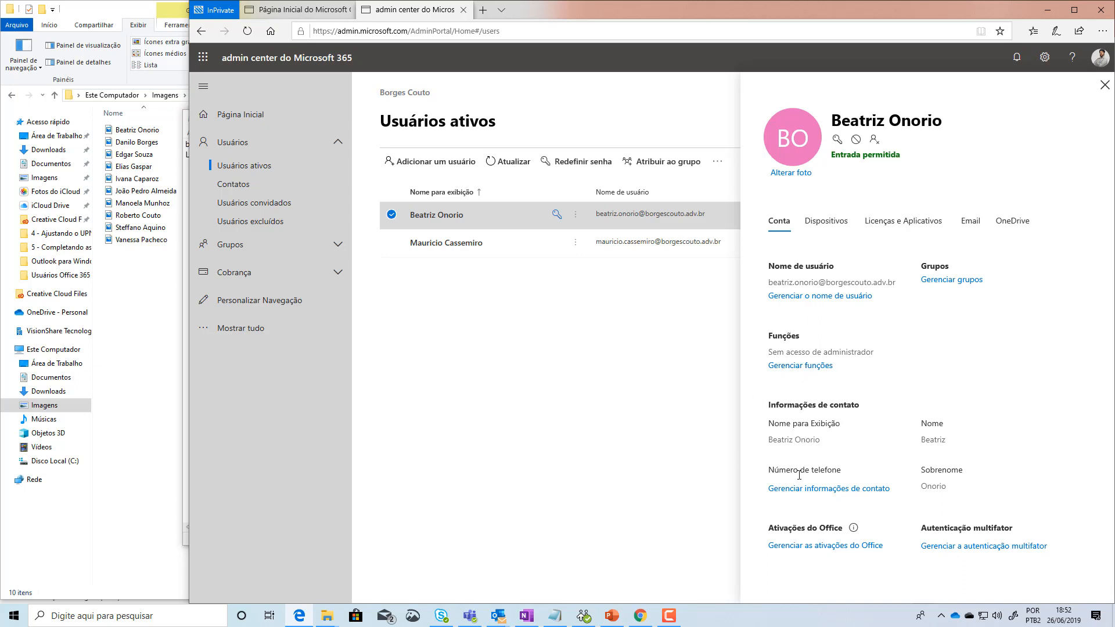
# Step: Open 'Gerenciar informações de contato' in the new user's panel
pyautogui.click(787, 491)
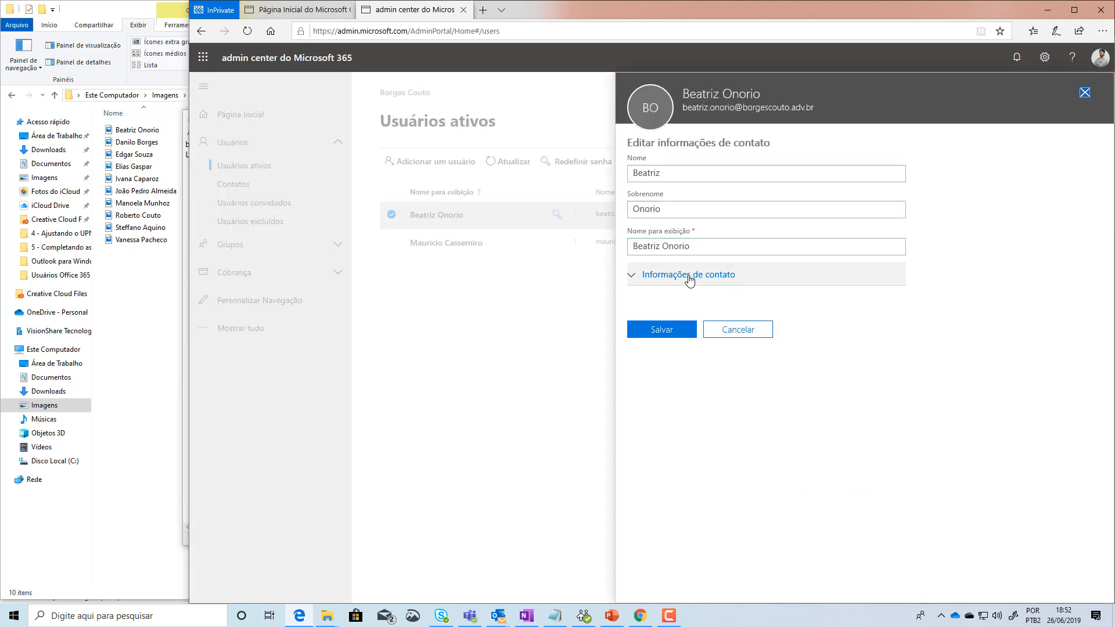
# Step: Expand the additional contact fields and enter the job title Assistente Administrativo
pyautogui.click(689, 279)
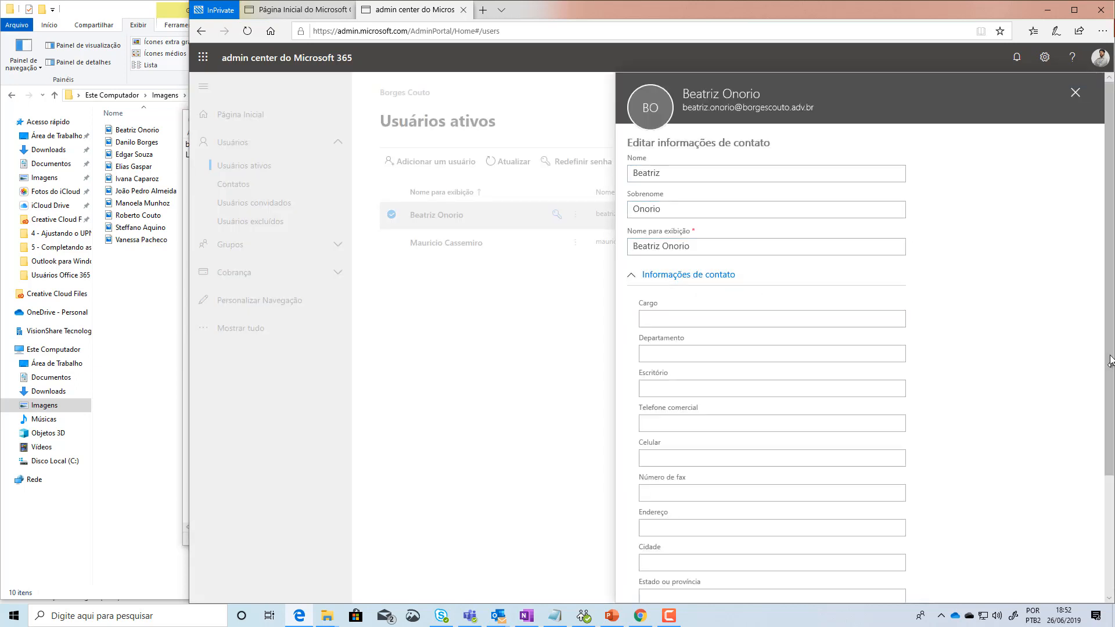
pyautogui.click(1072, 10)
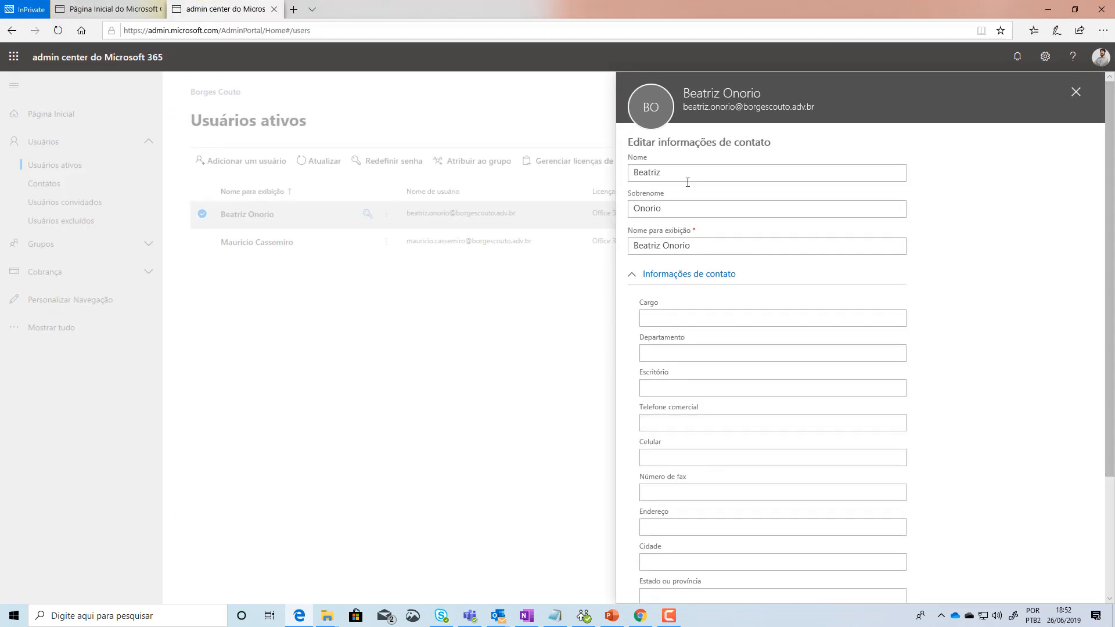
pyautogui.click(671, 178)
pyautogui.click(646, 211)
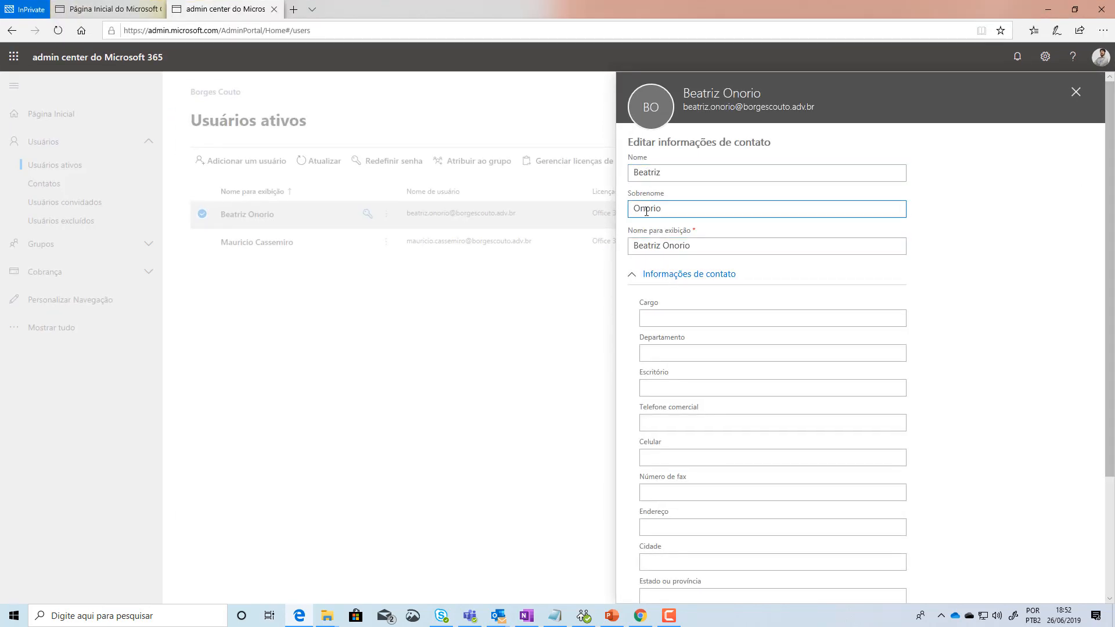
pyautogui.click(651, 249)
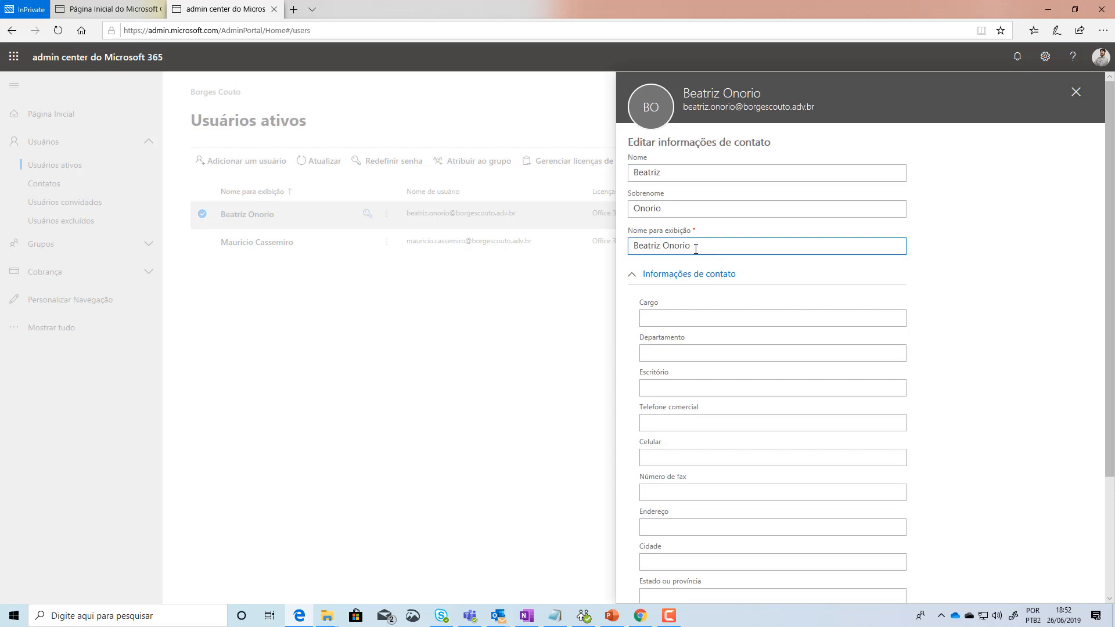
pyautogui.click(692, 317)
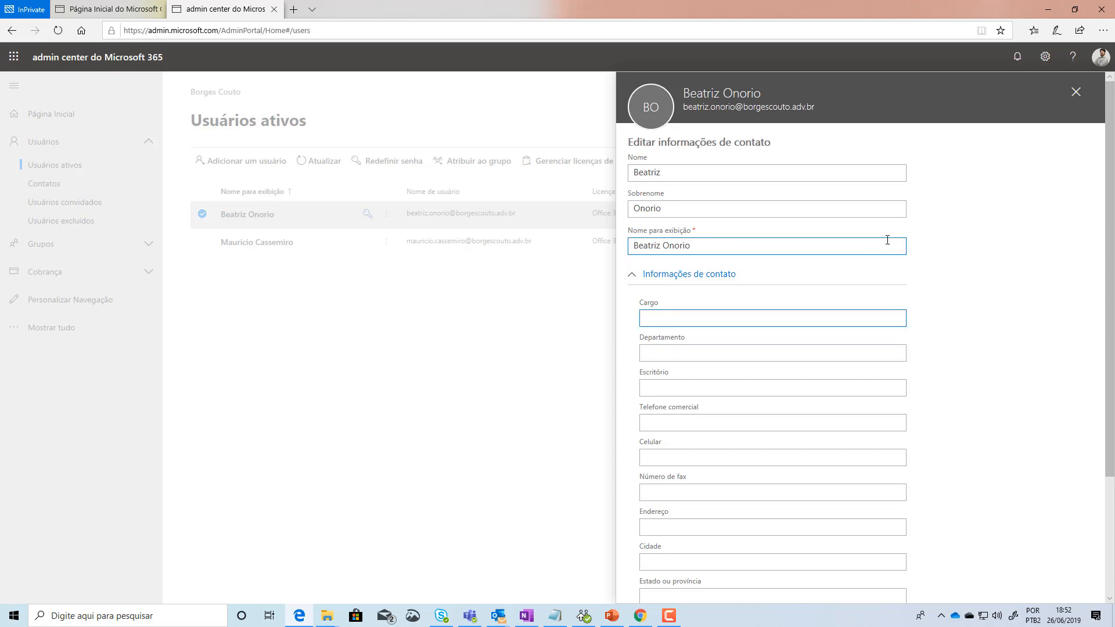
pyautogui.write('Assist')
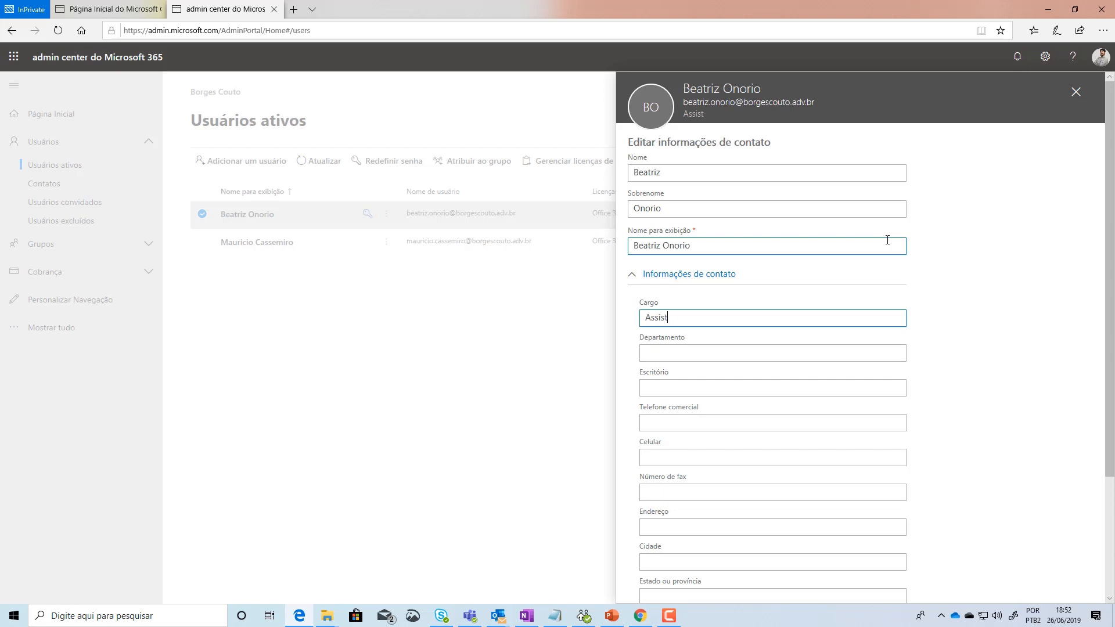
pyautogui.write('ente Administrativo')
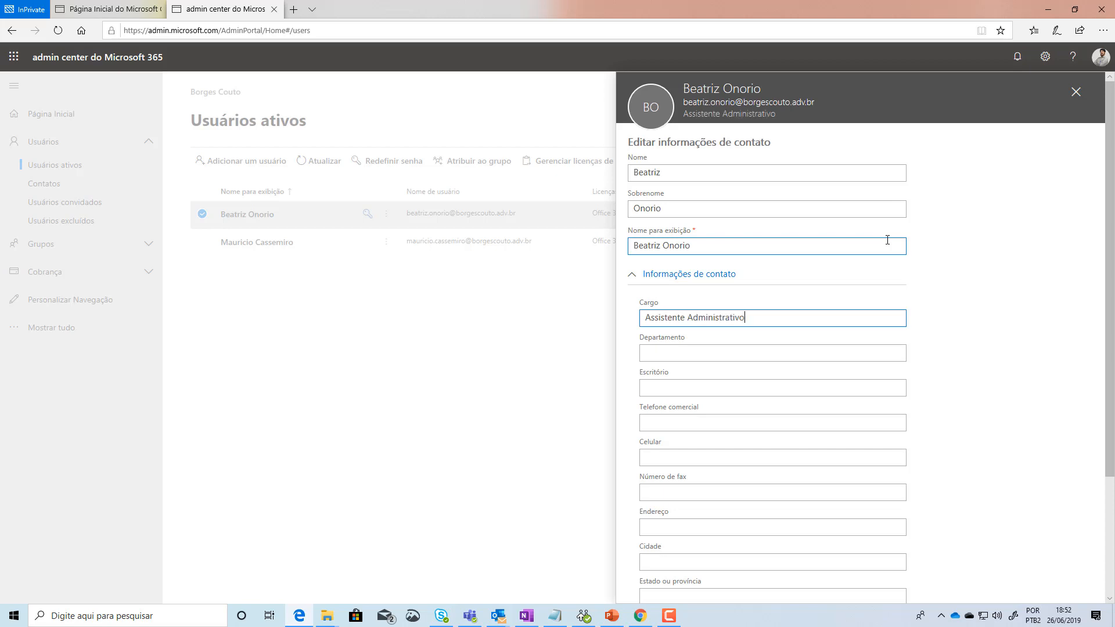
# Step: Set department Administrativo and office Itapecerica da Serra, and enter the business phone, reusing it as fax
pyautogui.click(668, 359)
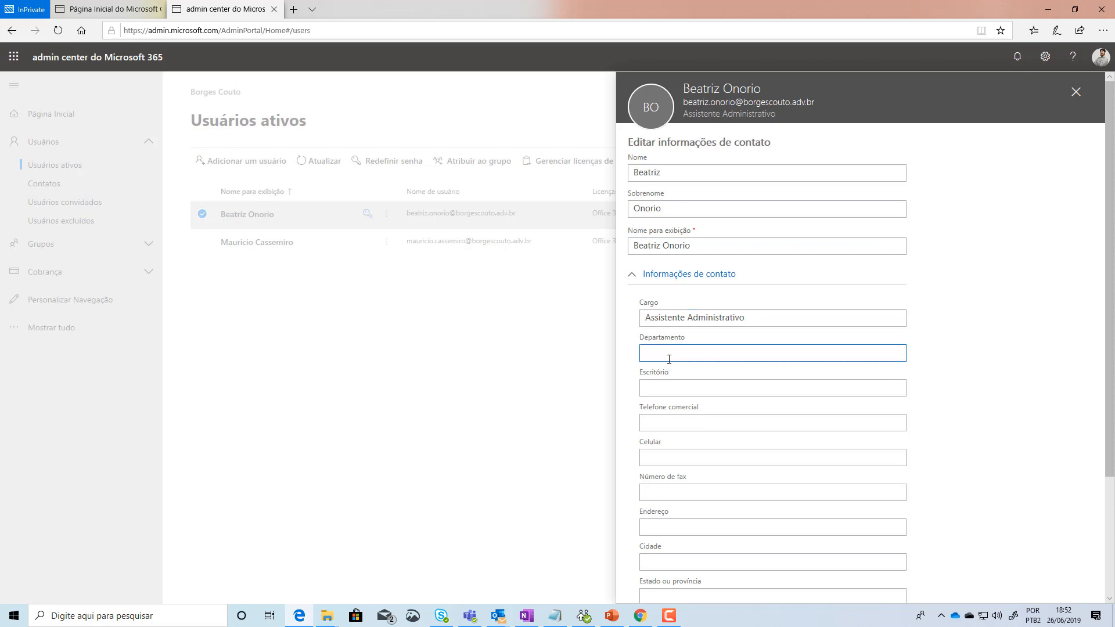
pyautogui.write('Administrativo')
pyautogui.click(662, 392)
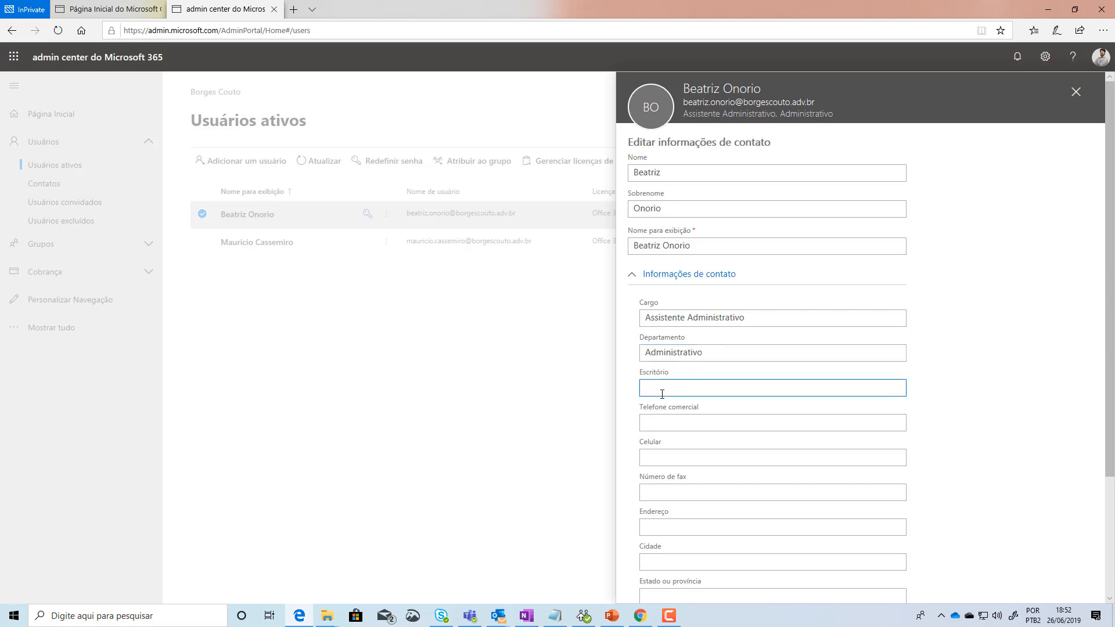
pyautogui.write('Itapecerica da Serra')
pyautogui.click(667, 422)
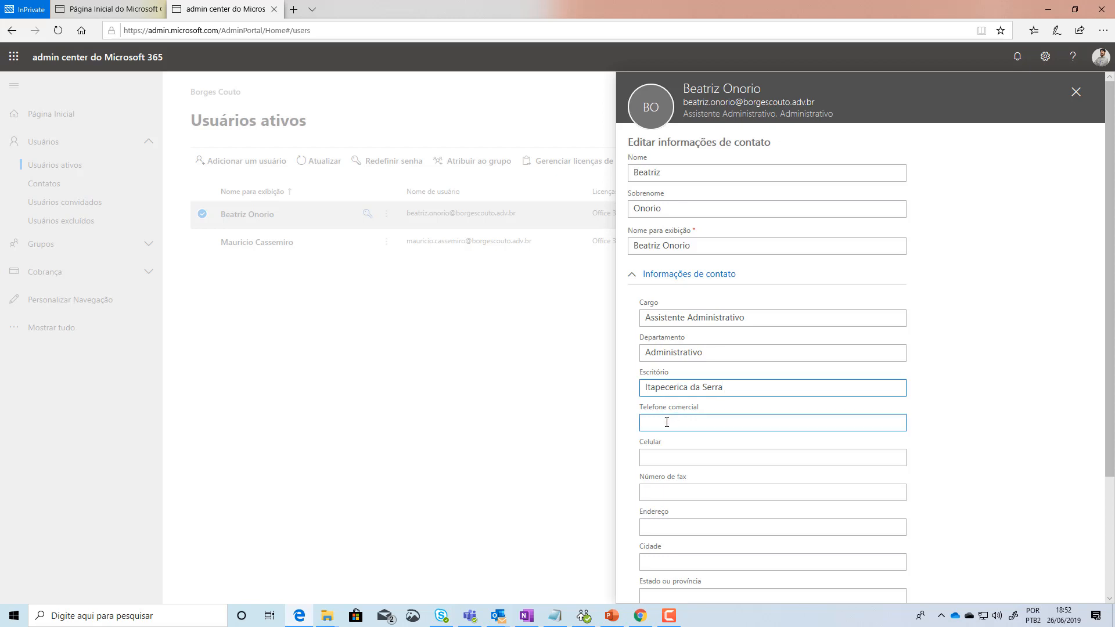
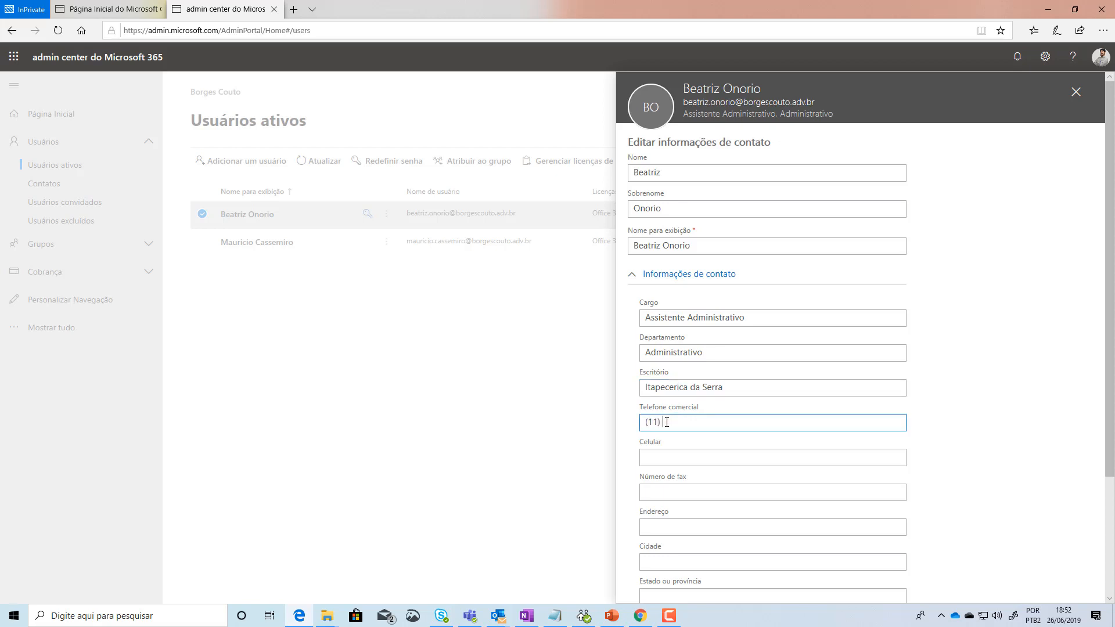
pyautogui.moveTo(709, 424); pyautogui.dragTo(517, 431)
pyautogui.hotkey('ctrl', 'c')
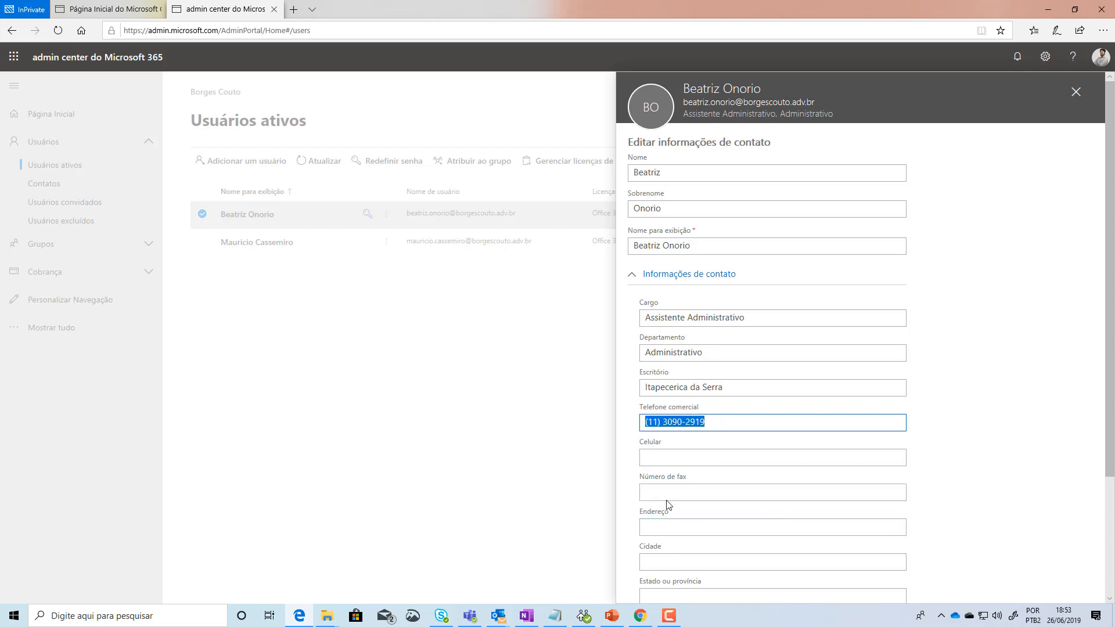
pyautogui.click(663, 492)
pyautogui.hotkey('ctrl', 'v')
# Step: Enter the user's mobile number and postal address, with country BR
pyautogui.scroll(-3, 871, 517)
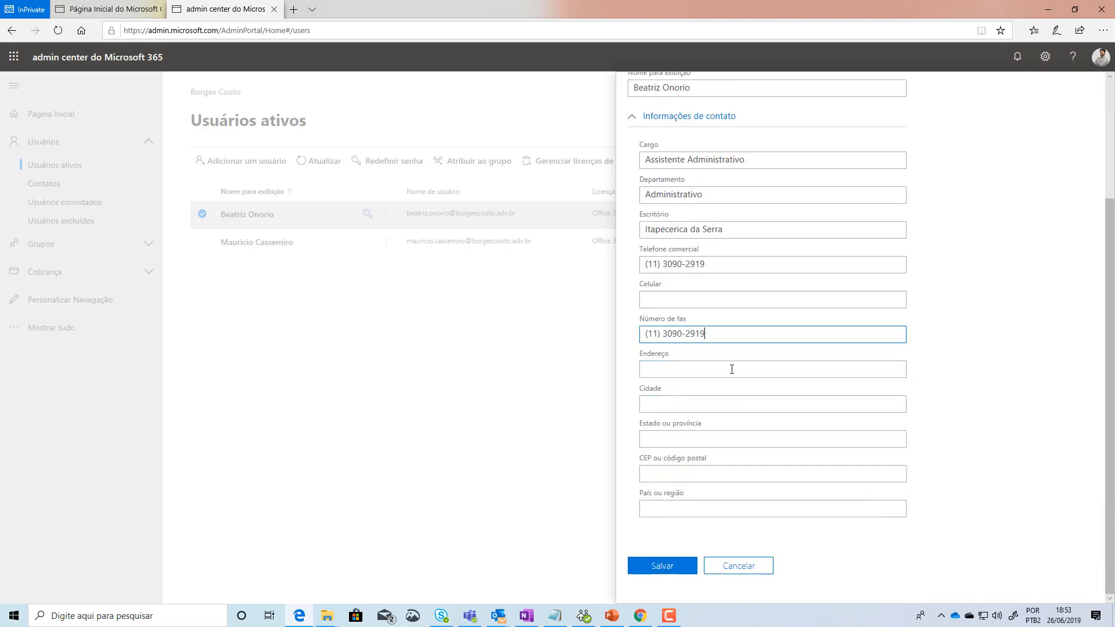
pyautogui.click(672, 300)
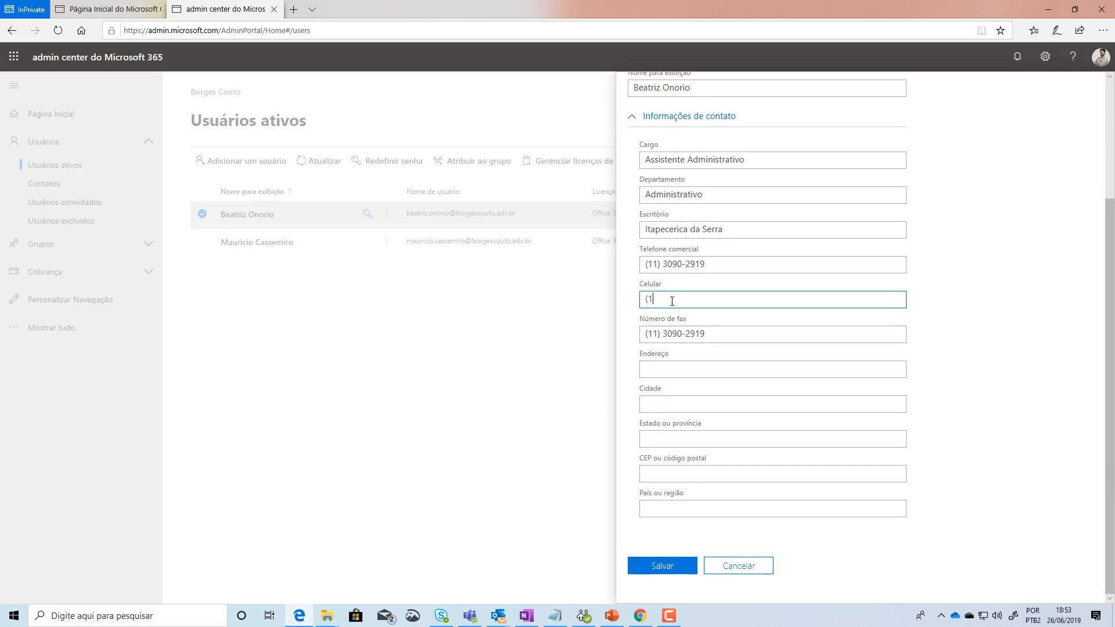
pyautogui.click(653, 366)
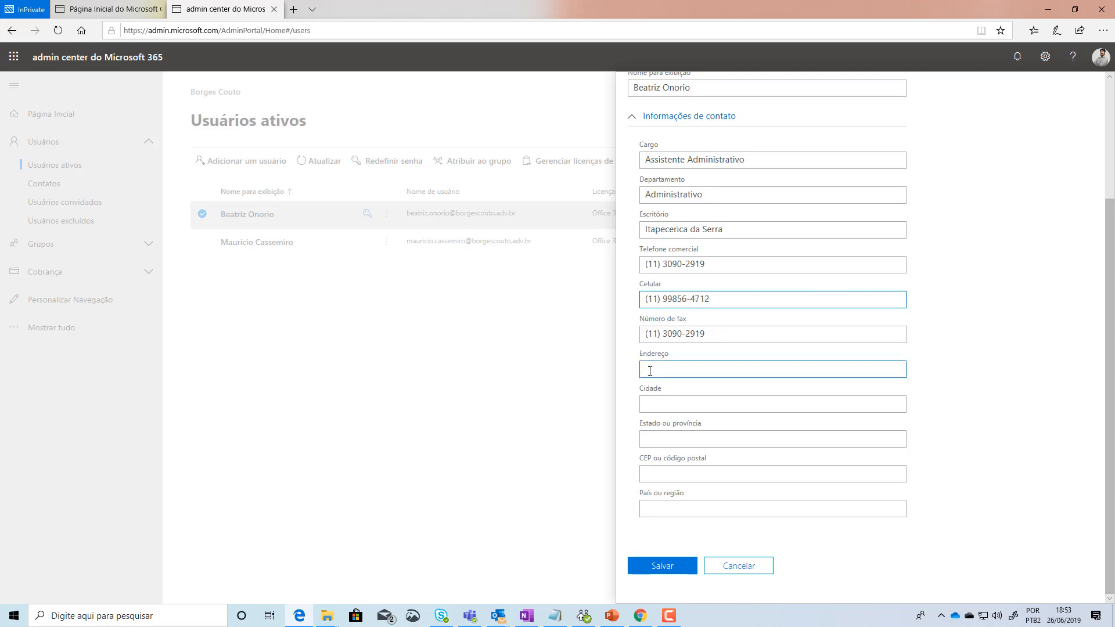
pyautogui.write('Ru')
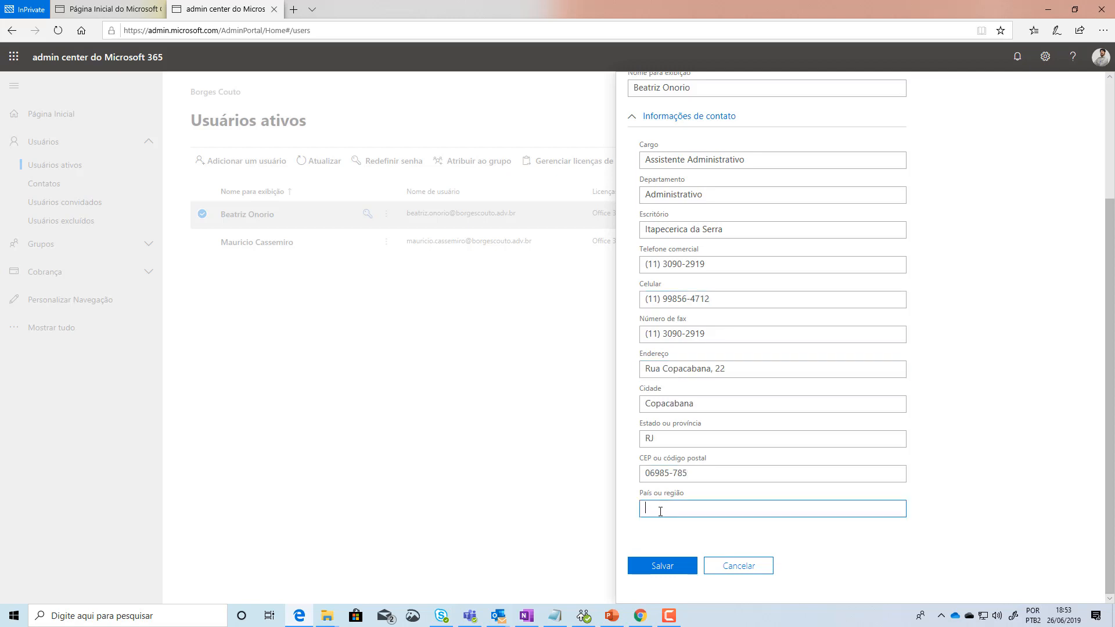
pyautogui.write('B')
pyautogui.write('R')
# Step: Save the contact information and dismiss the confirmation
pyautogui.click(668, 570)
pyautogui.press('Tab')
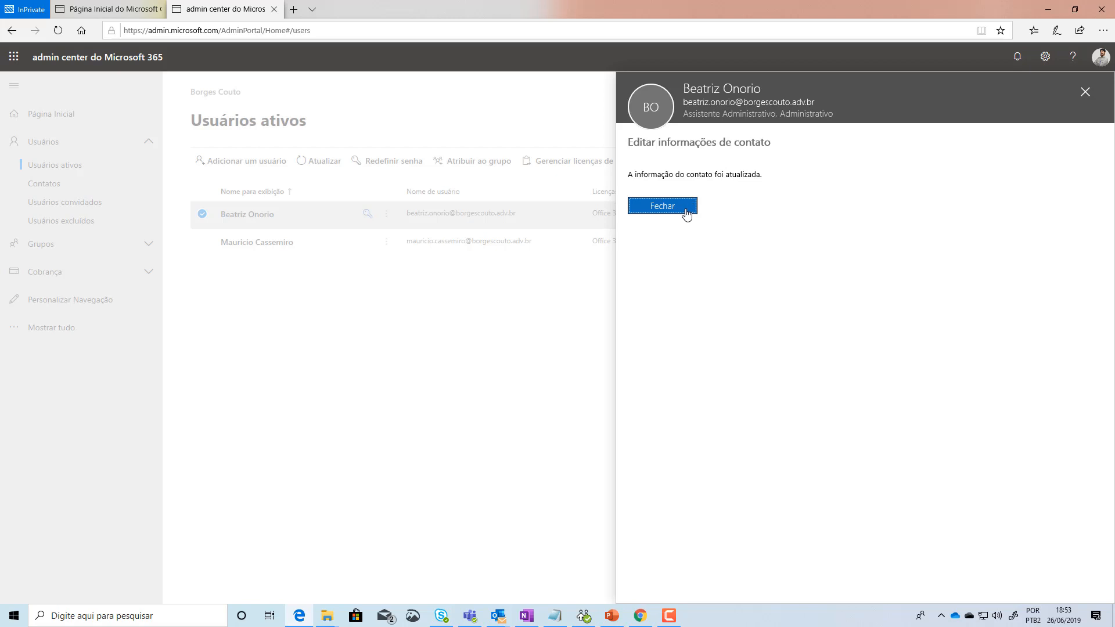
pyautogui.click(663, 206)
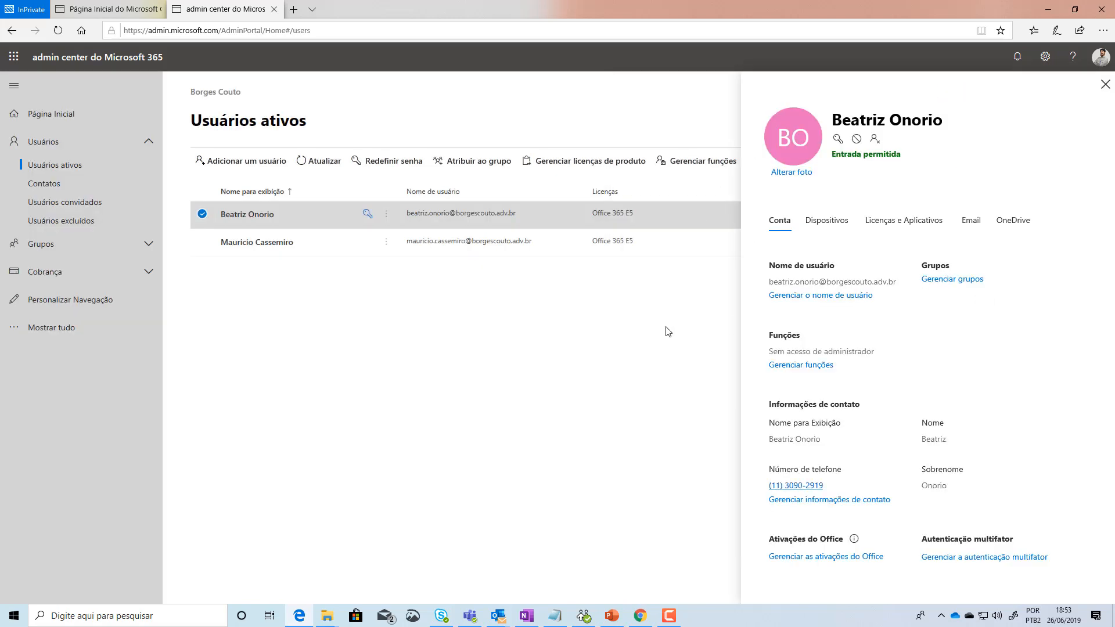
# Step: Set the user's portrait from Imagens > Usuários Office 365 as her profile photo
pyautogui.click(784, 175)
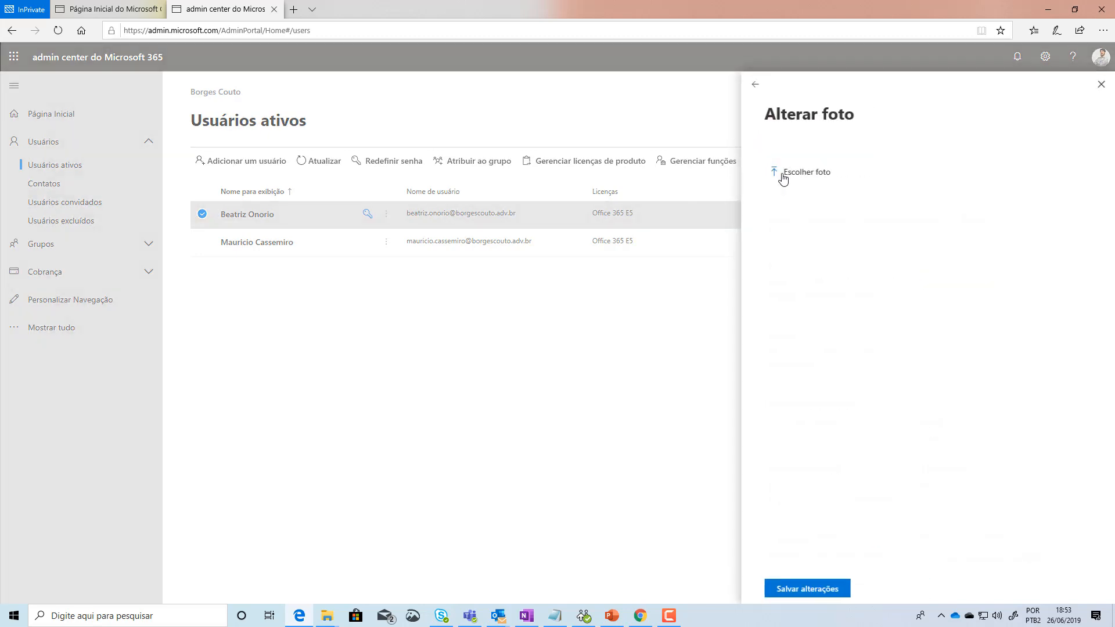
pyautogui.click(802, 173)
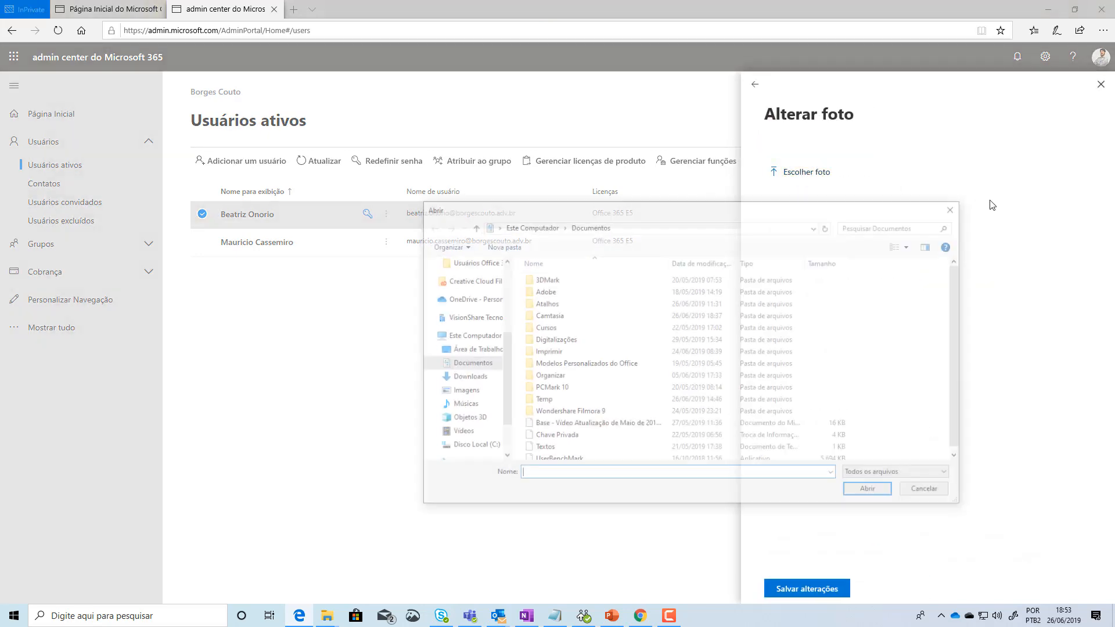
pyautogui.scroll(4, 457, 340)
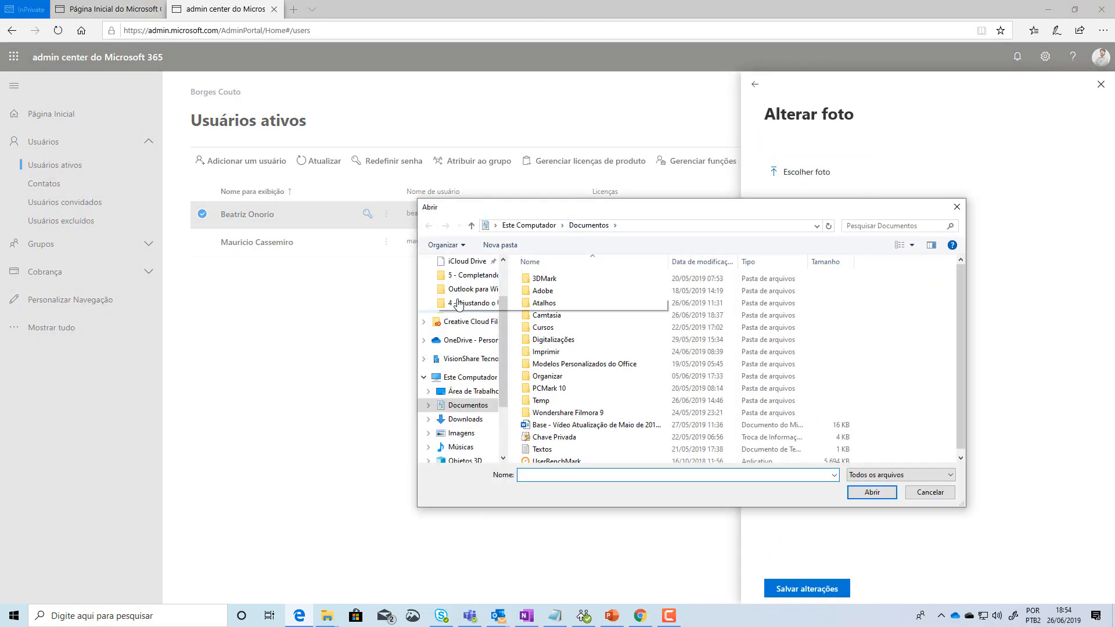
pyautogui.click(460, 326)
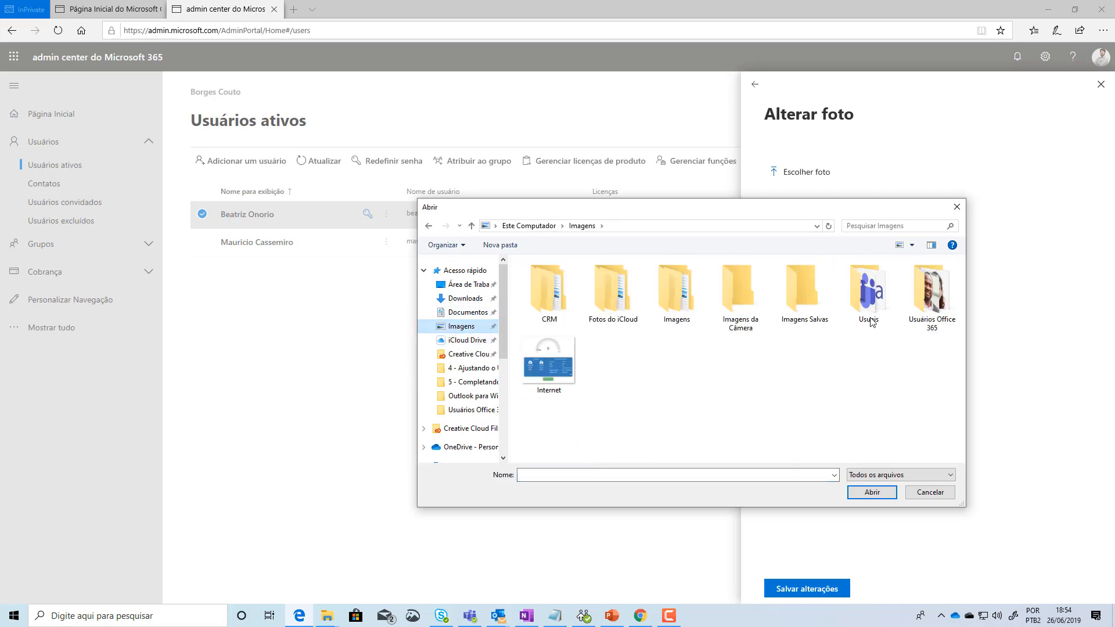
pyautogui.doubleClick(932, 297)
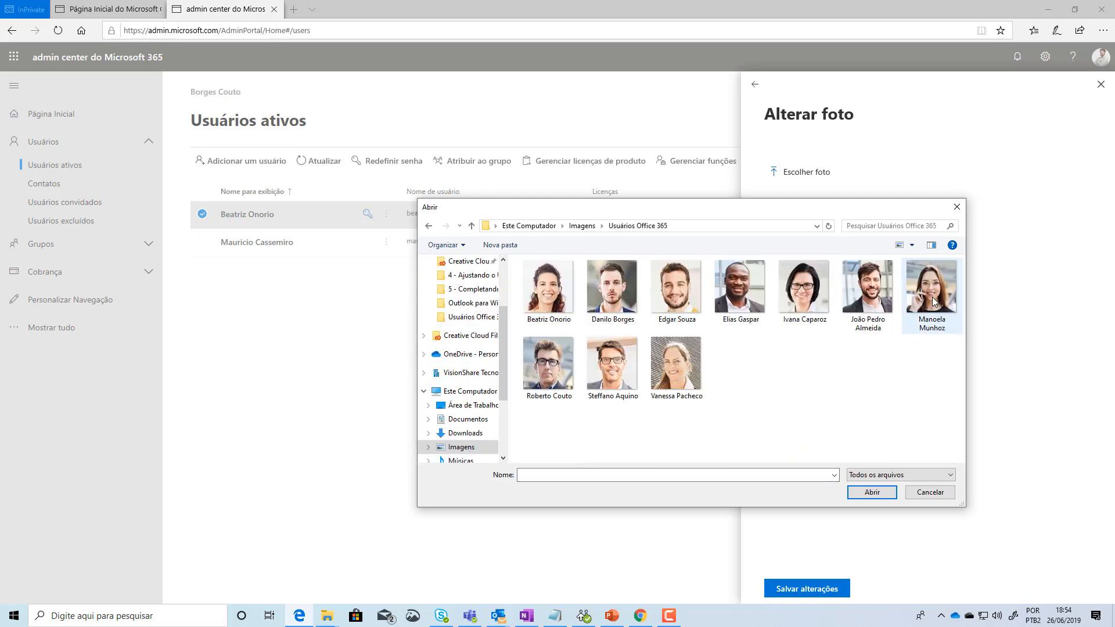
pyautogui.click(549, 308)
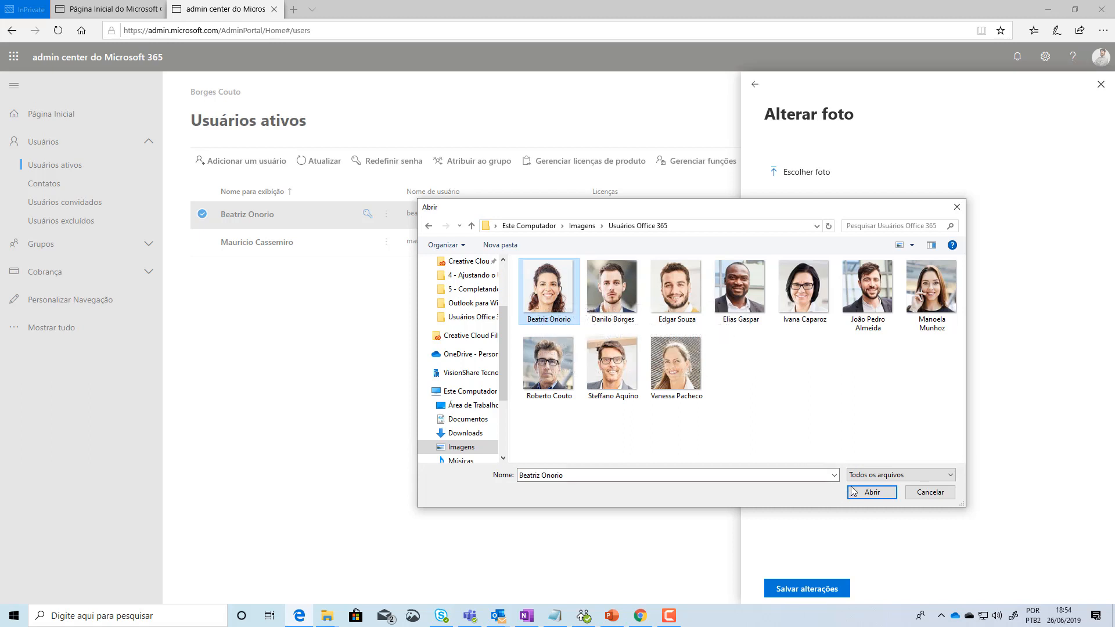
pyautogui.click(854, 492)
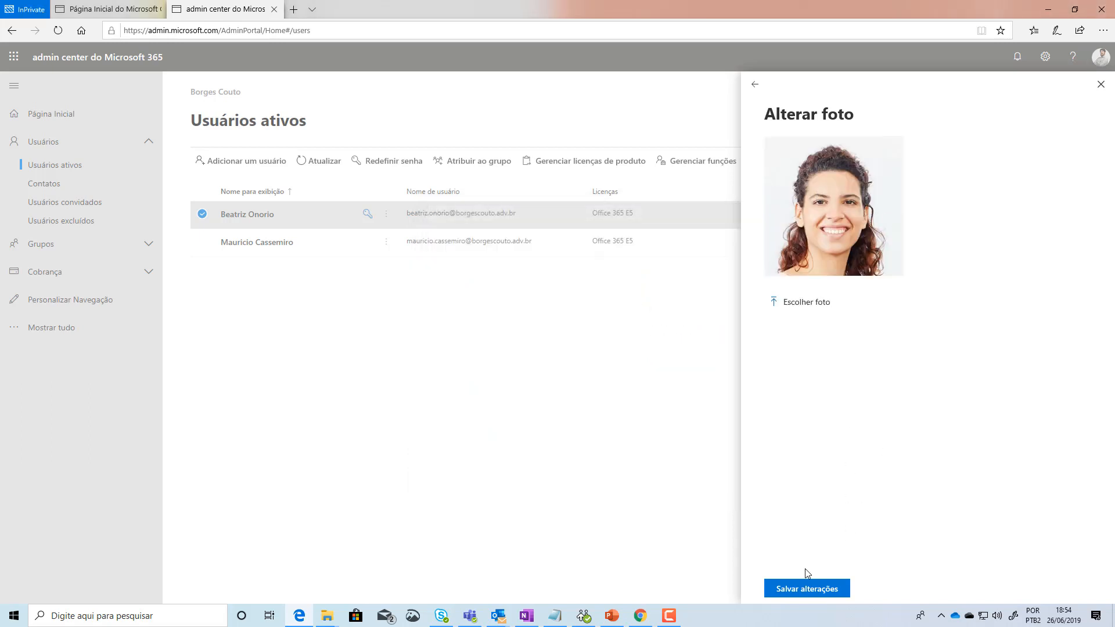
pyautogui.click(787, 592)
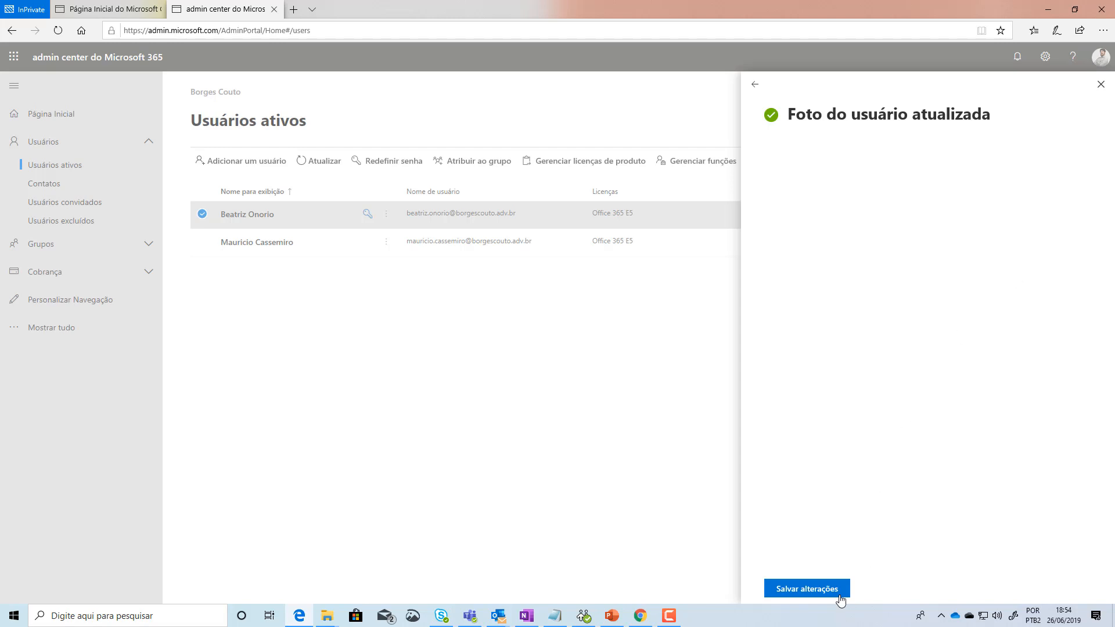
# Step: Close the user's details and return to the Active users list
pyautogui.click(754, 84)
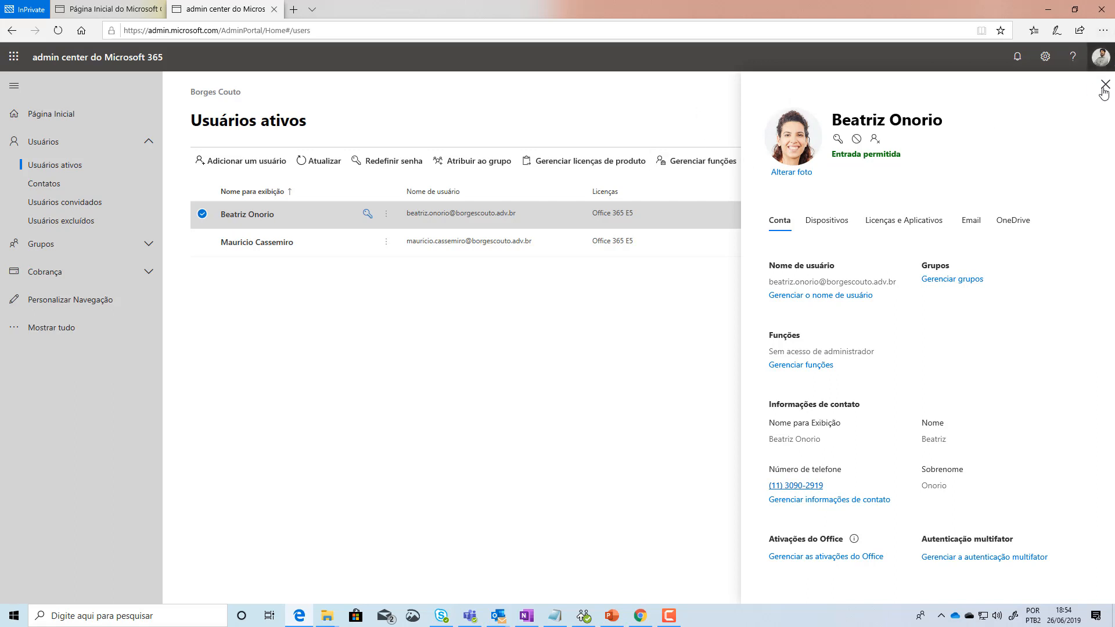
pyautogui.click(1105, 87)
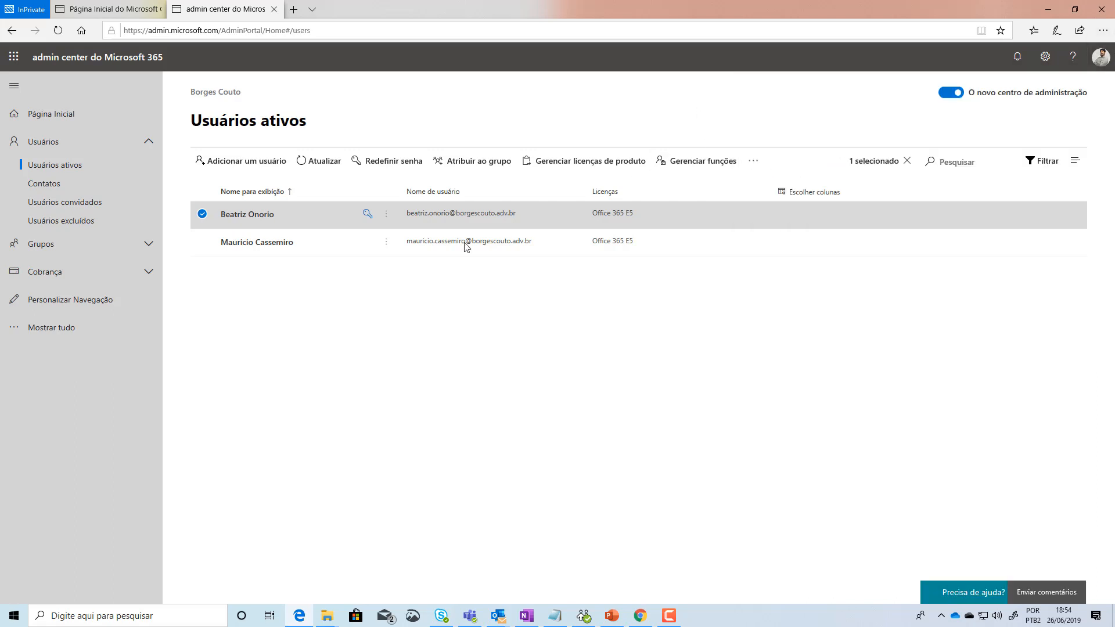
pyautogui.click(202, 215)
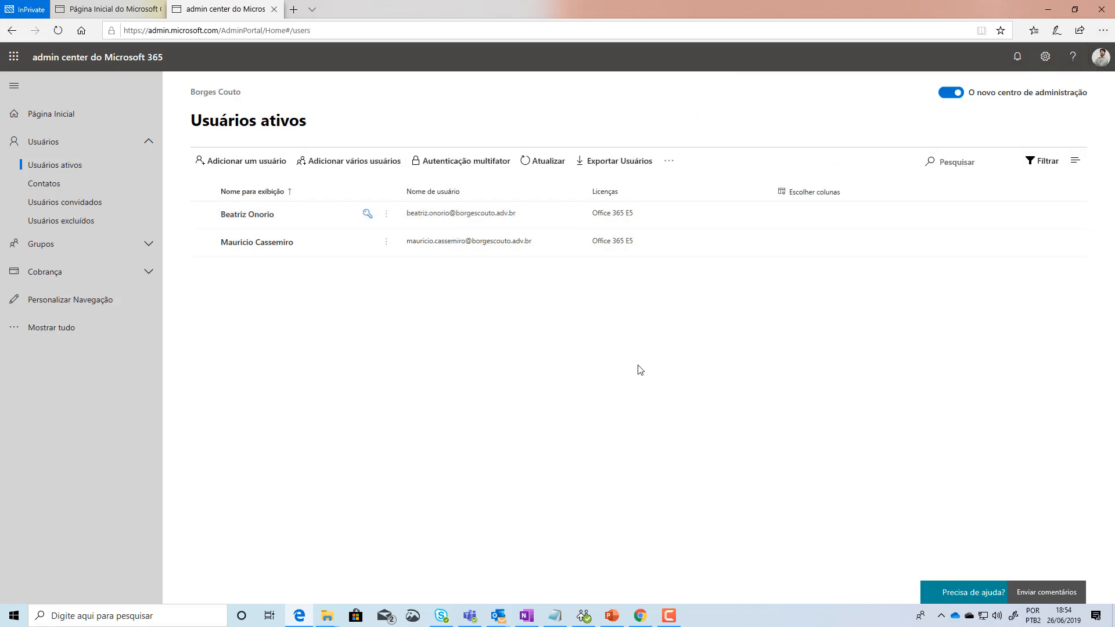
pyautogui.rightClick(640, 616)
# Step: Open a maximized incognito Chrome window and go to portal.office.com
pyautogui.click(620, 527)
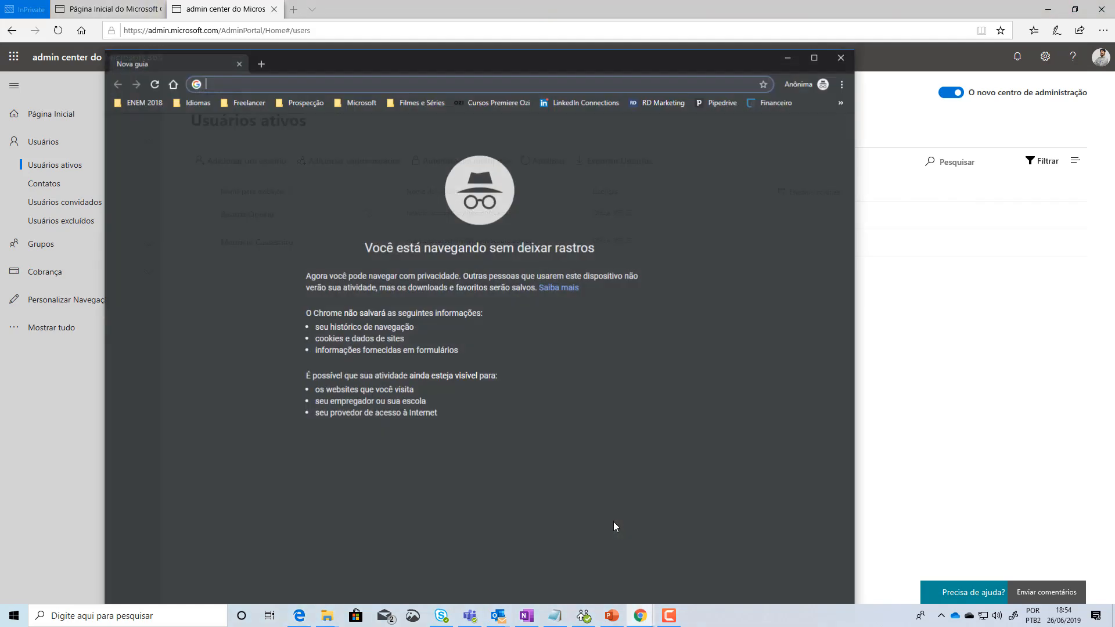
pyautogui.click(815, 57)
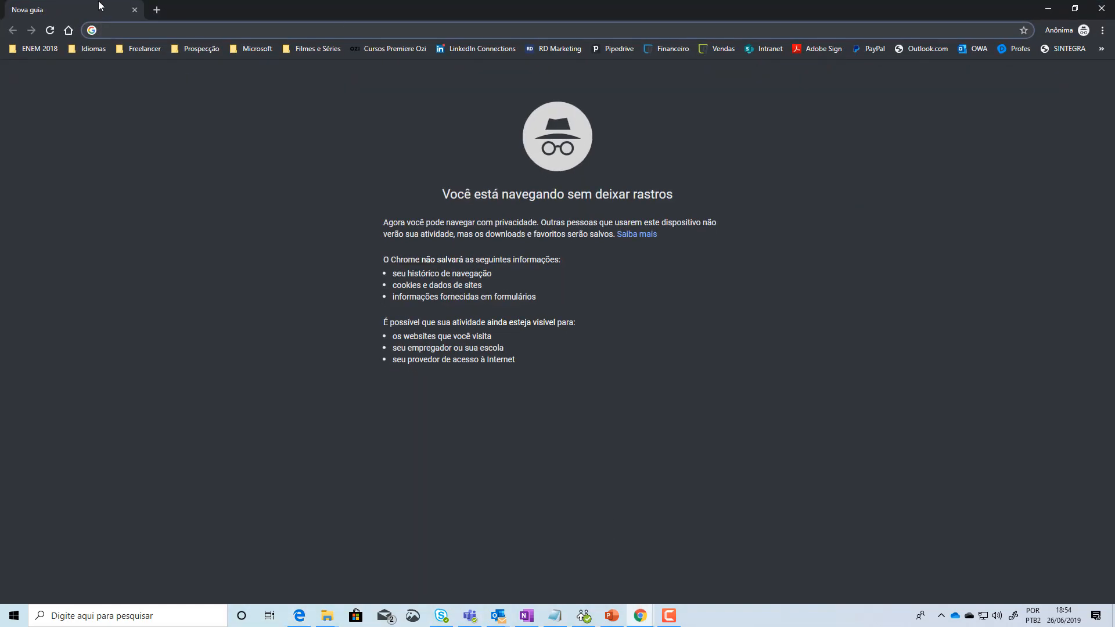
pyautogui.write('portal.office.com')
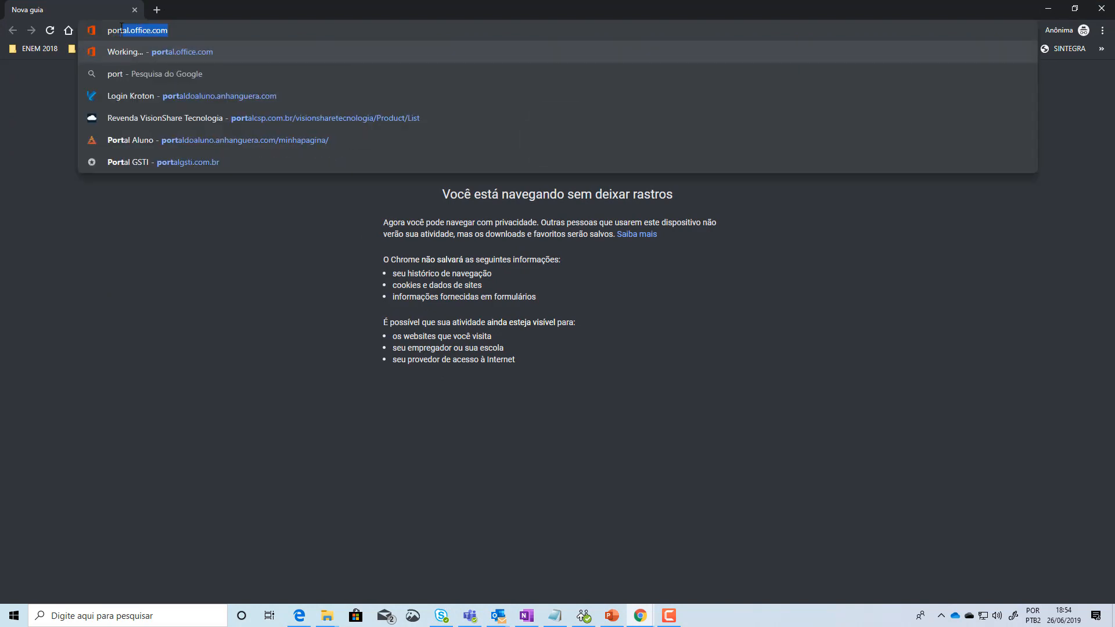
pyautogui.press('Return')
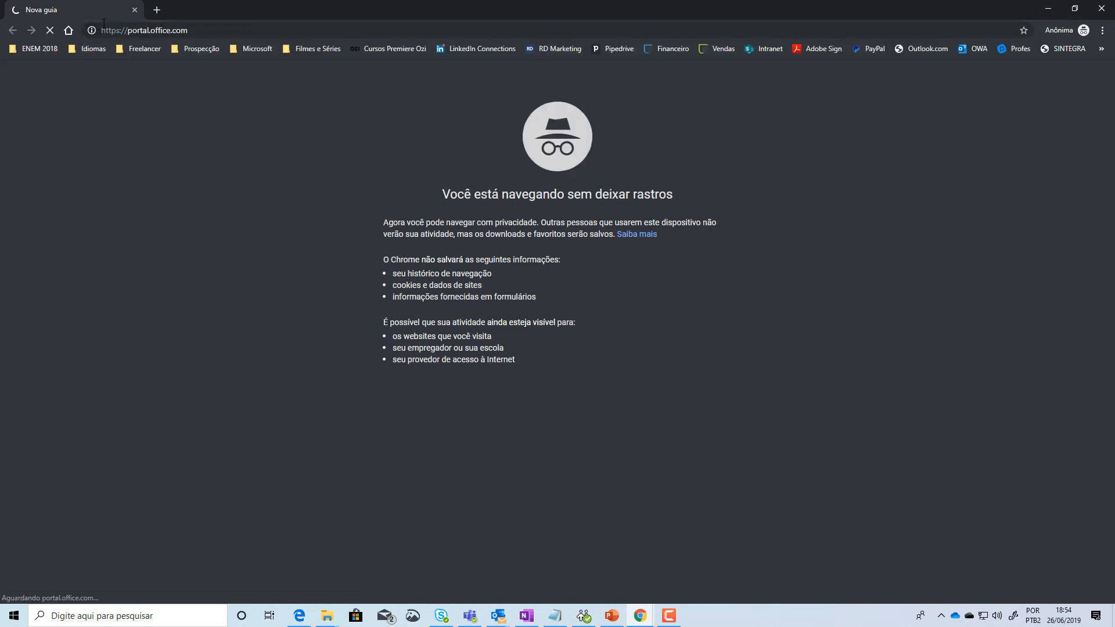
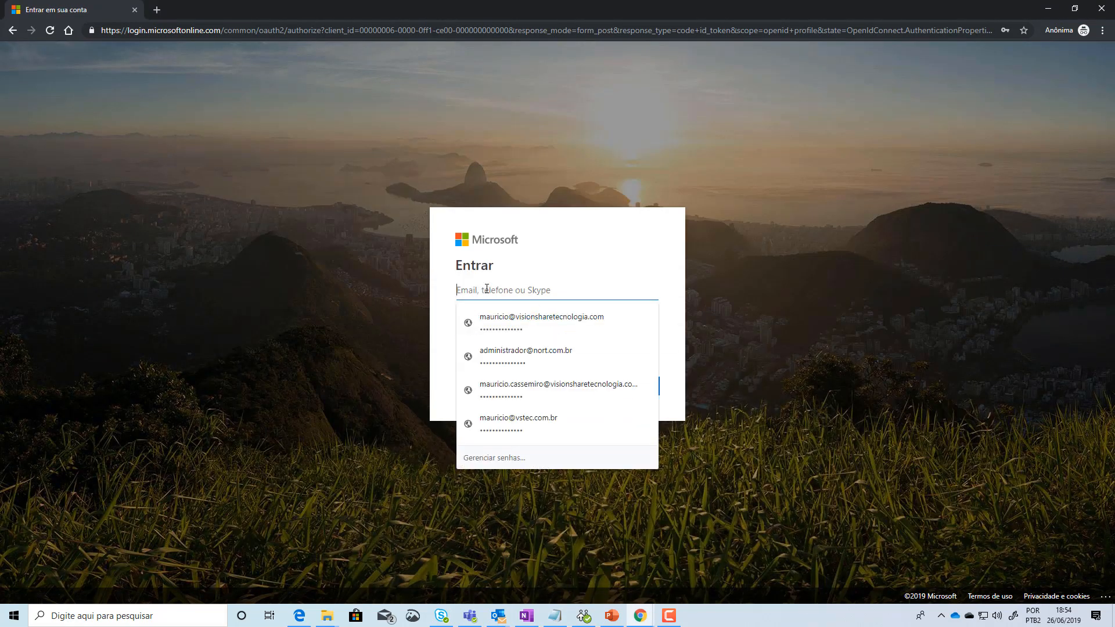
# Step: Fill in the new user's e-mail address from Chrome's autofill and continue with Avançar
pyautogui.click(623, 319)
pyautogui.click(629, 388)
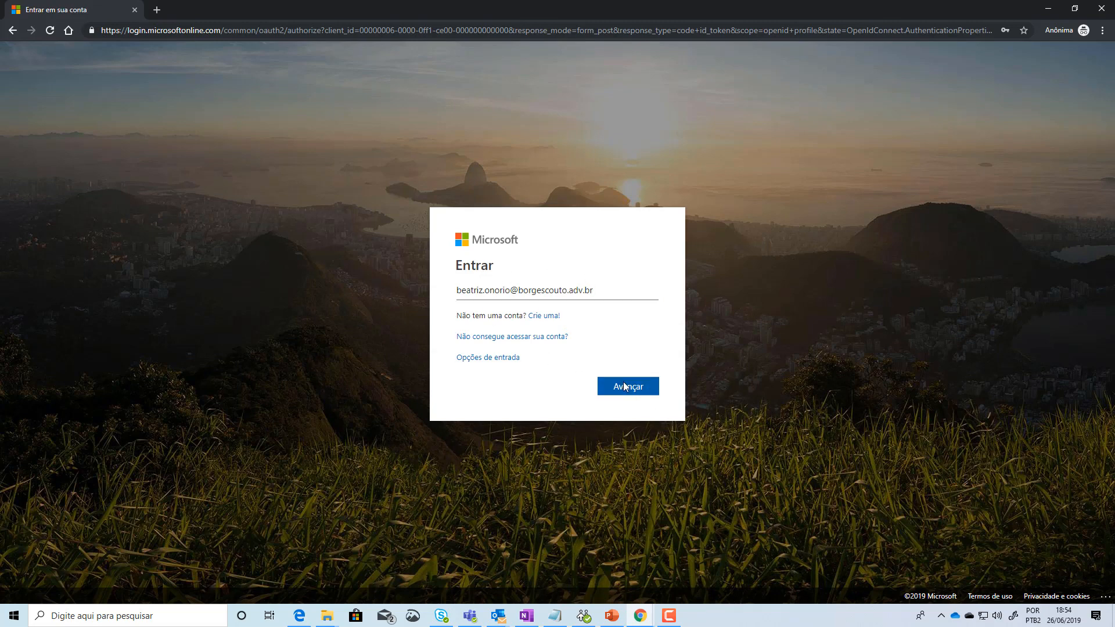
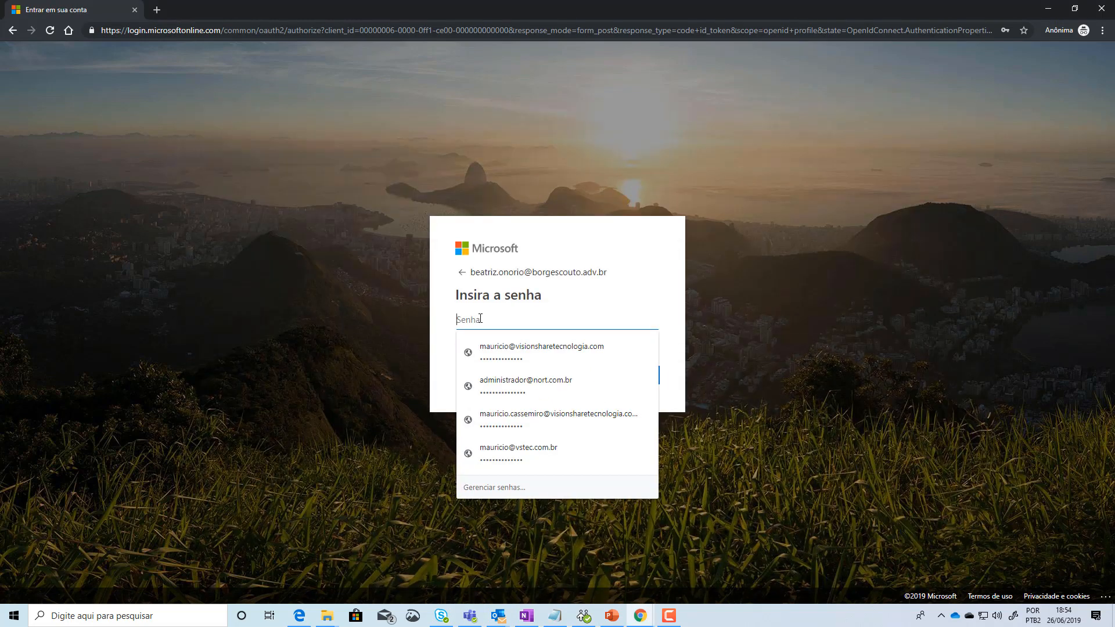
# Step: Paste the account's current password into Senha and sign in with Entrar
pyautogui.hotkey('ctrl', 'v')
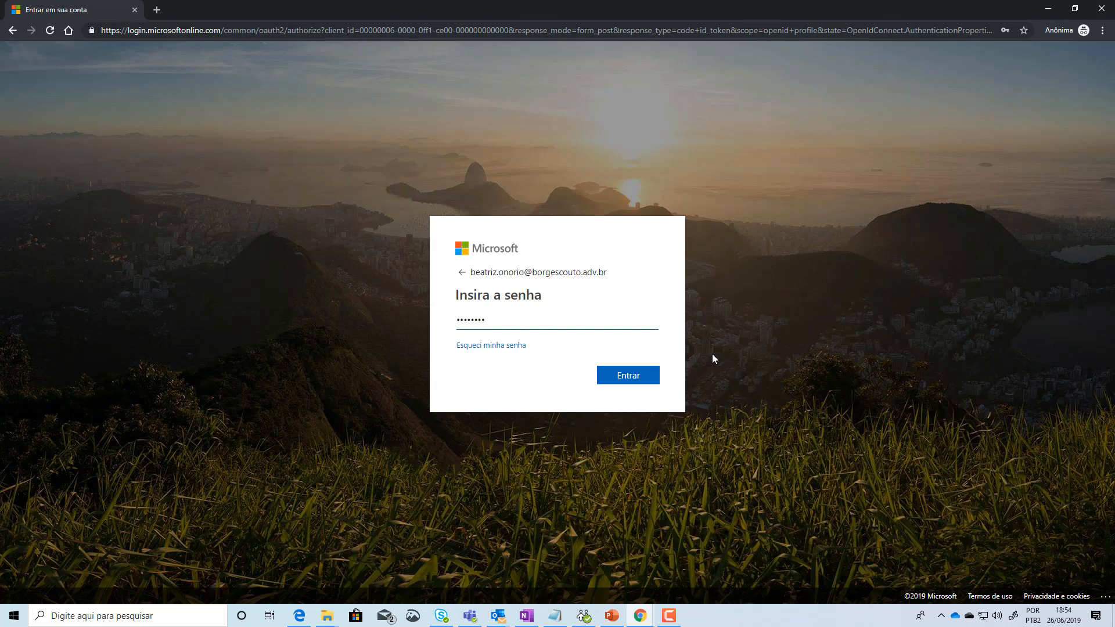
pyautogui.click(632, 382)
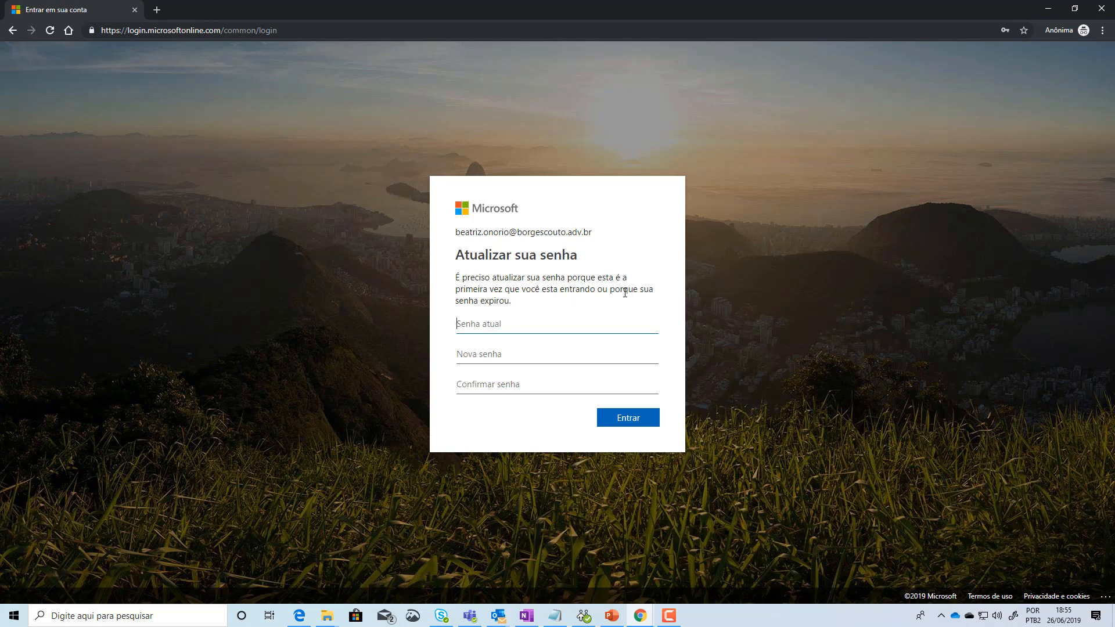
# Step: Enter the current password and a new confirmed password, then decline 'Continuar conectado?' with Não
pyautogui.hotkey('ctrl', 'v')
pyautogui.click(482, 354)
pyautogui.write('a')
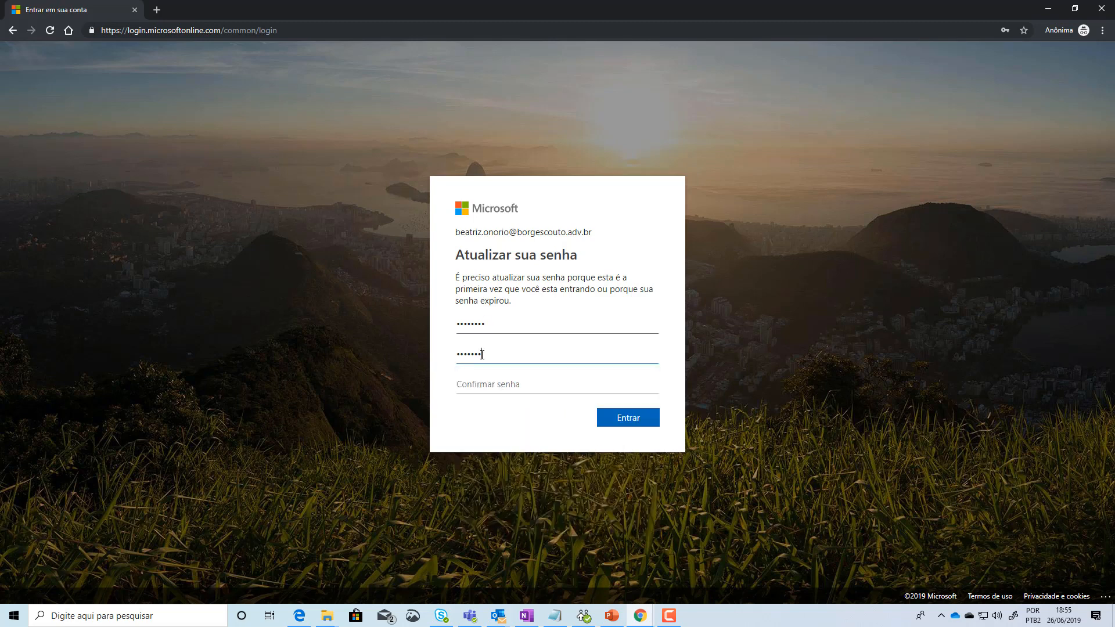
pyautogui.click(501, 382)
pyautogui.write('a')
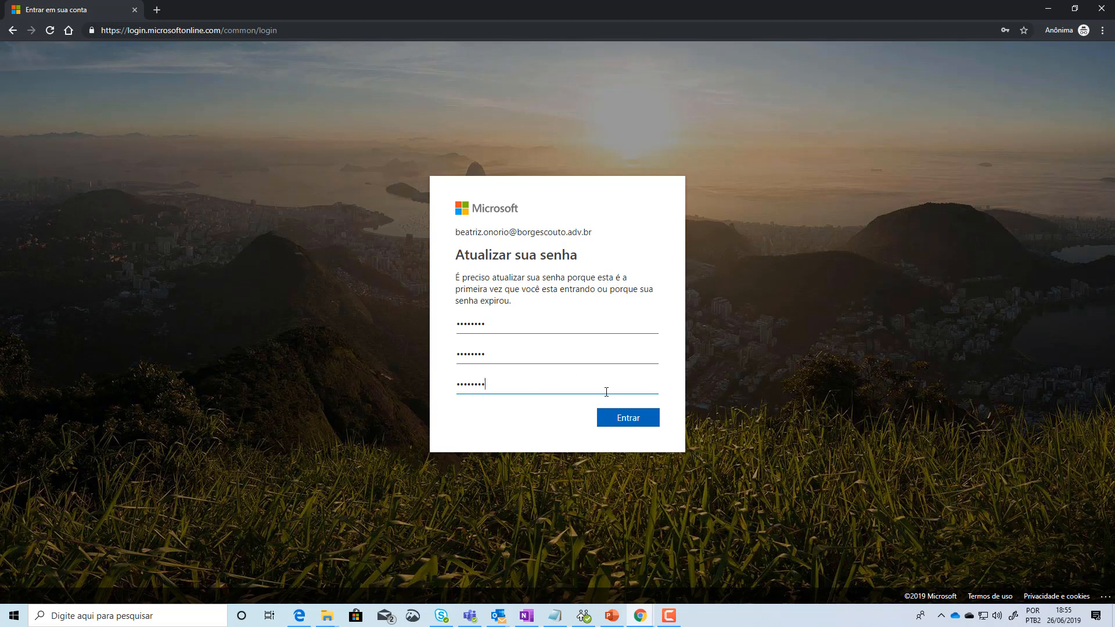
pyautogui.click(623, 420)
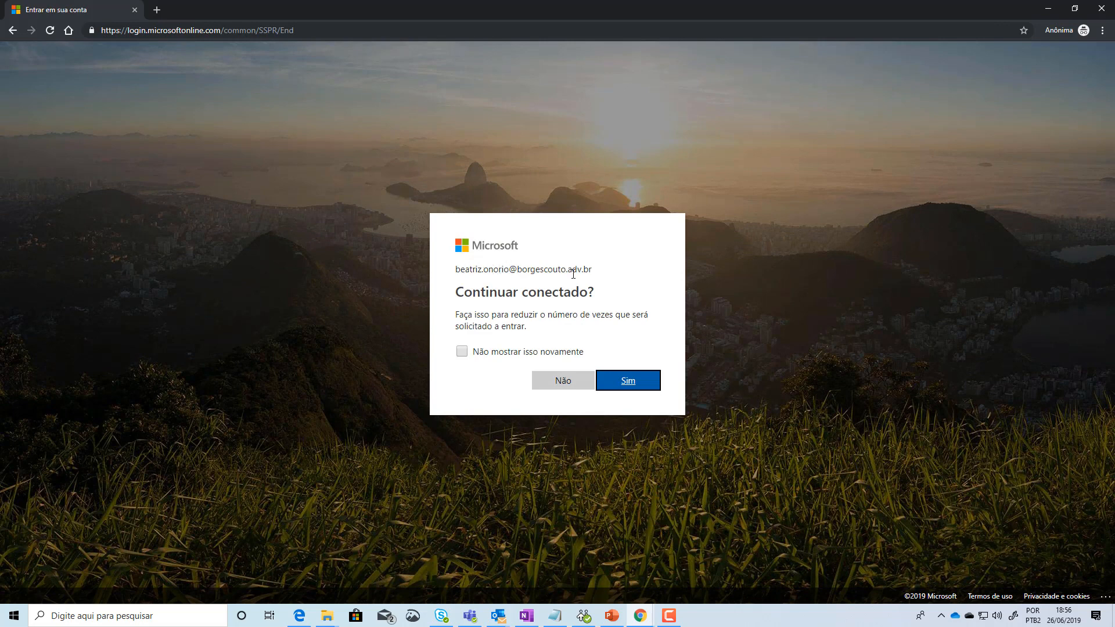
pyautogui.click(552, 383)
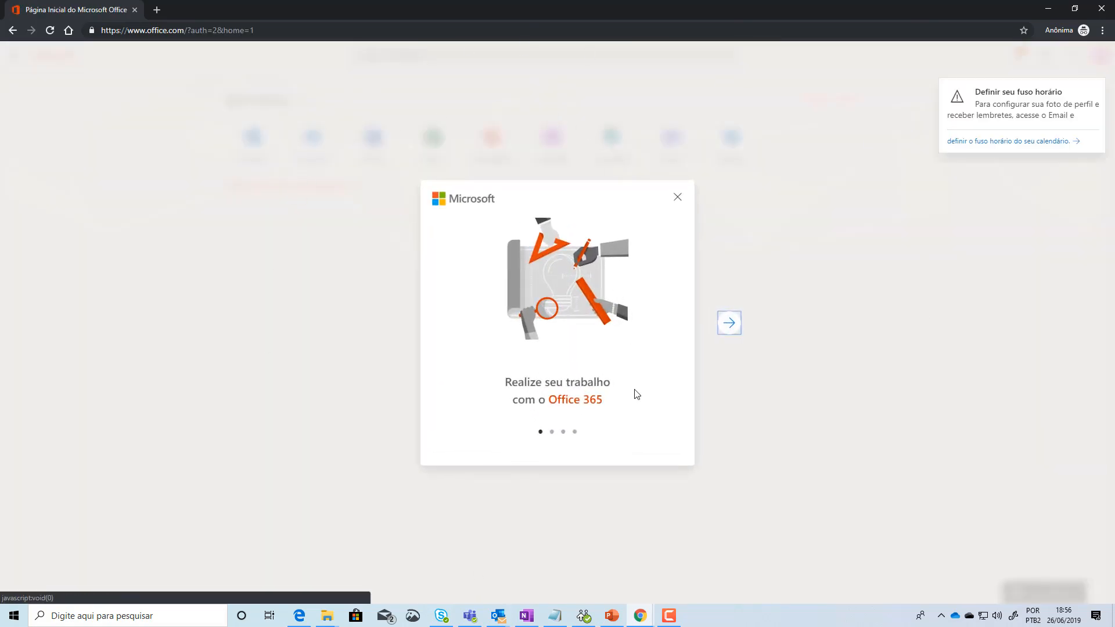
# Step: Step through the Office 365 welcome tour slides and dismiss the Aplicativos do Office 365 notice
pyautogui.click(729, 324)
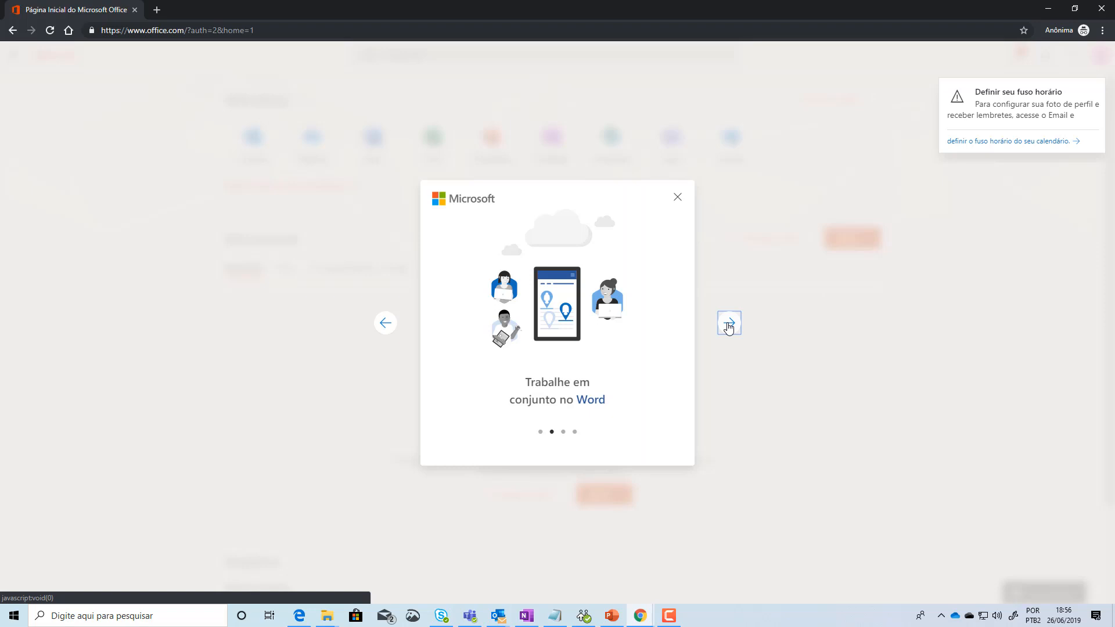
pyautogui.click(729, 324)
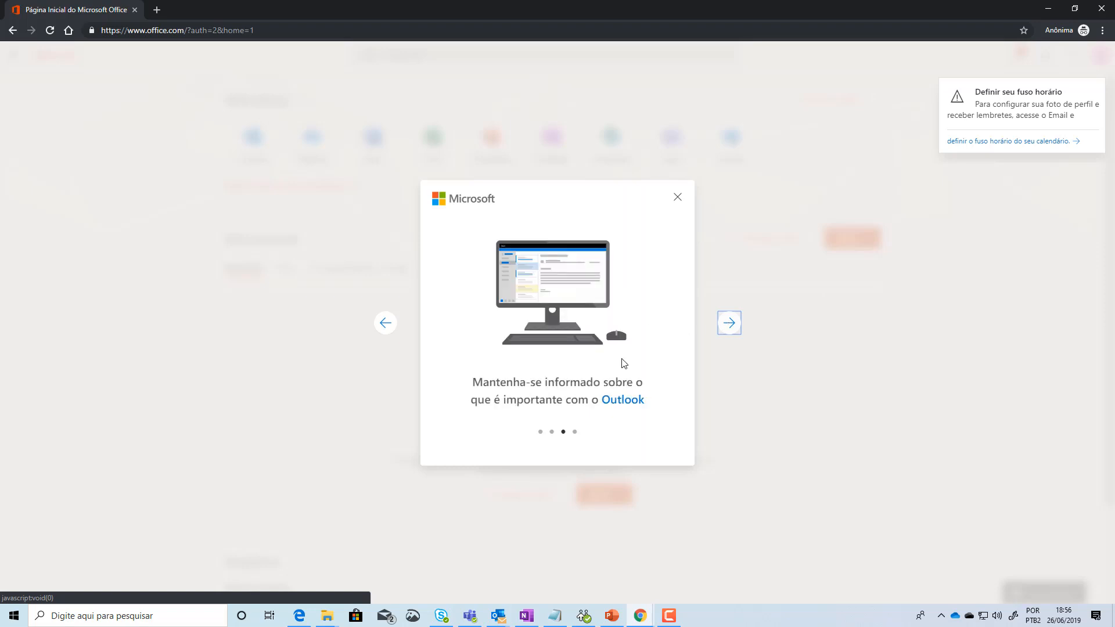
pyautogui.click(737, 323)
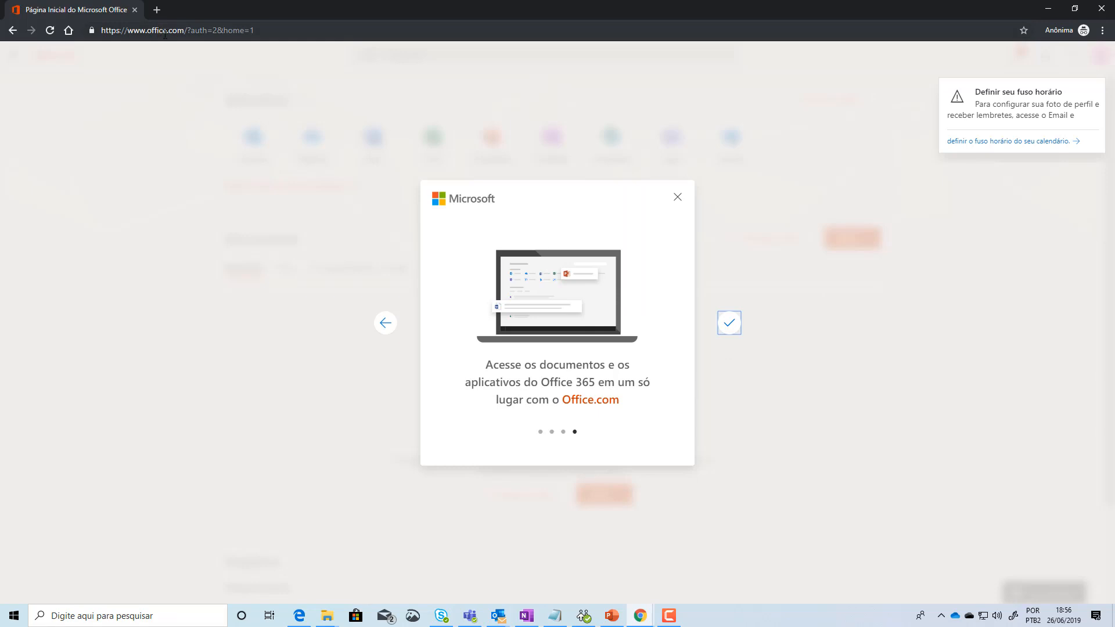
pyautogui.click(731, 330)
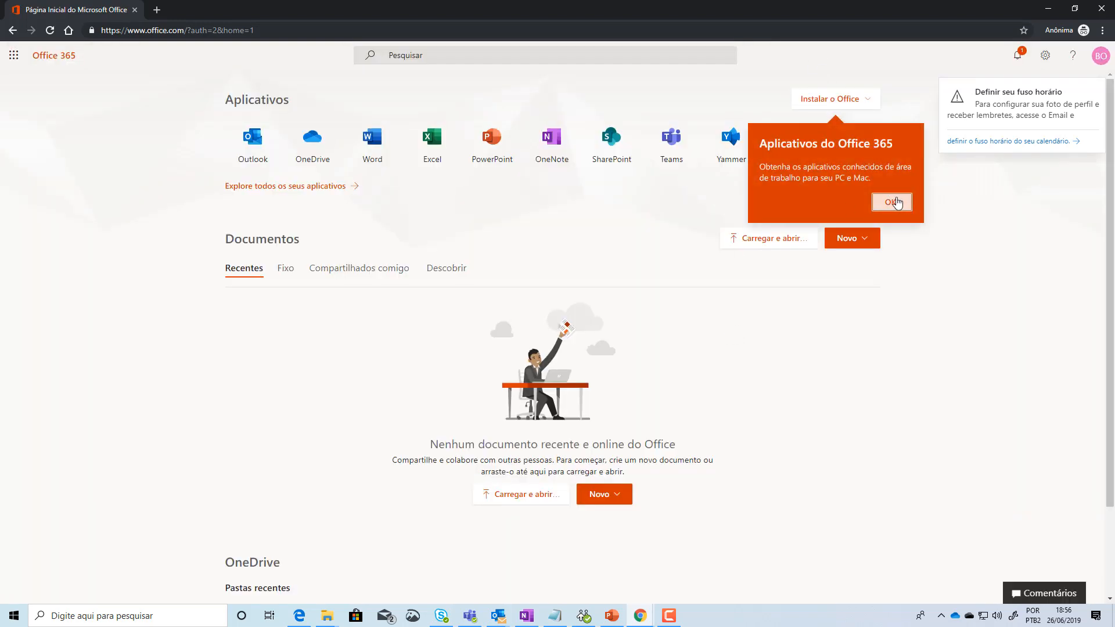
pyautogui.click(894, 209)
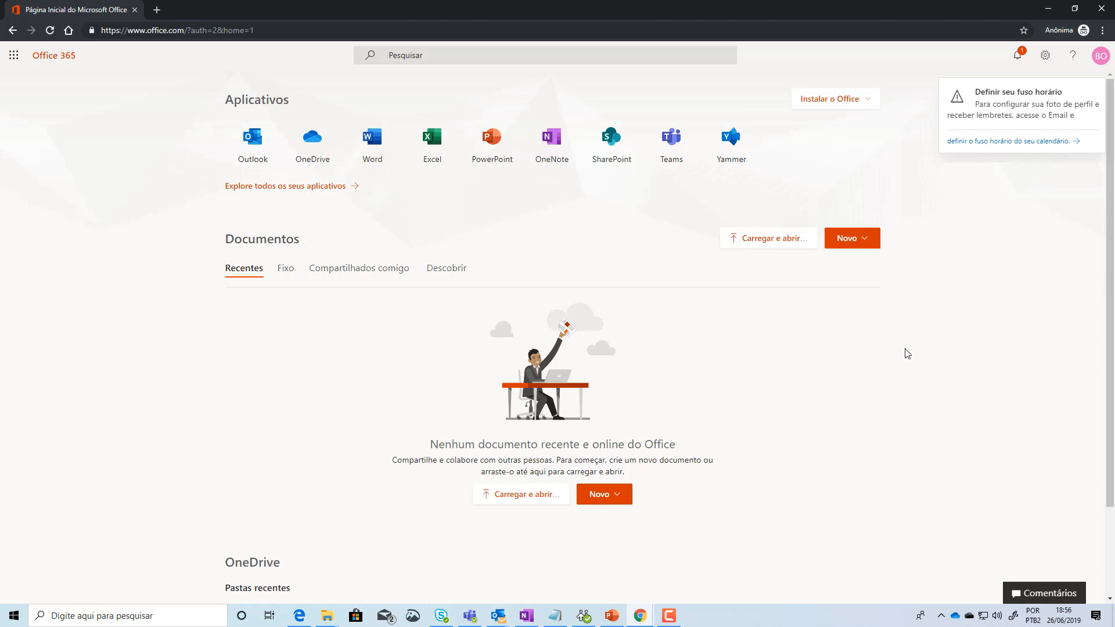
pyautogui.moveTo(1009, 114)
# Step: Choose (UTC-03:00) Brasilia as the Outlook time zone and save it
pyautogui.click(1009, 118)
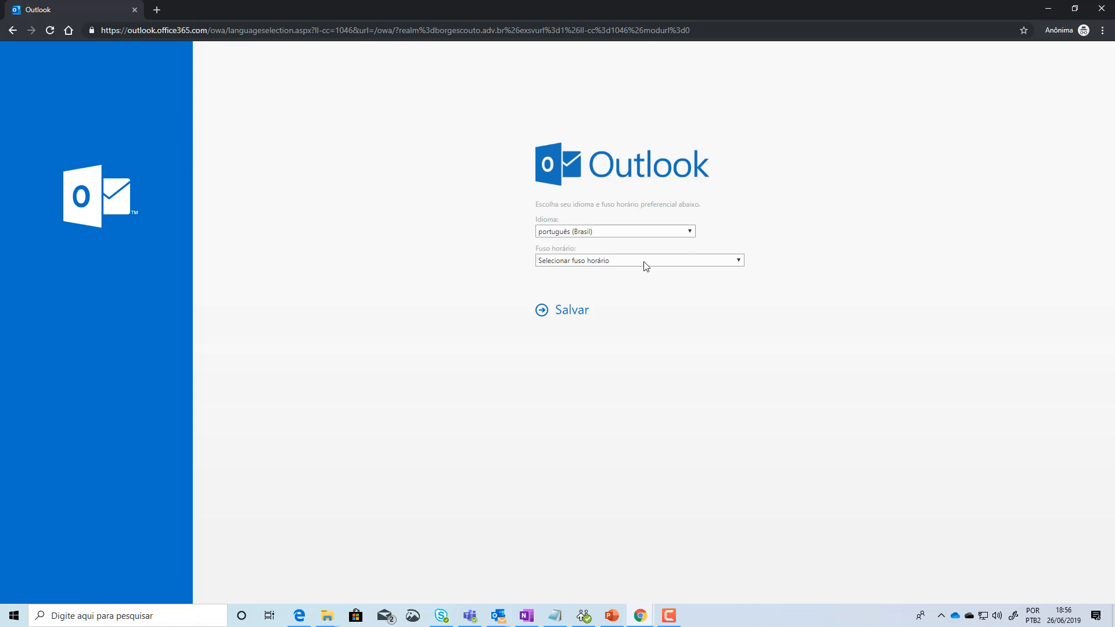
pyautogui.click(644, 262)
pyautogui.moveTo(740, 286); pyautogui.dragTo(742, 322)
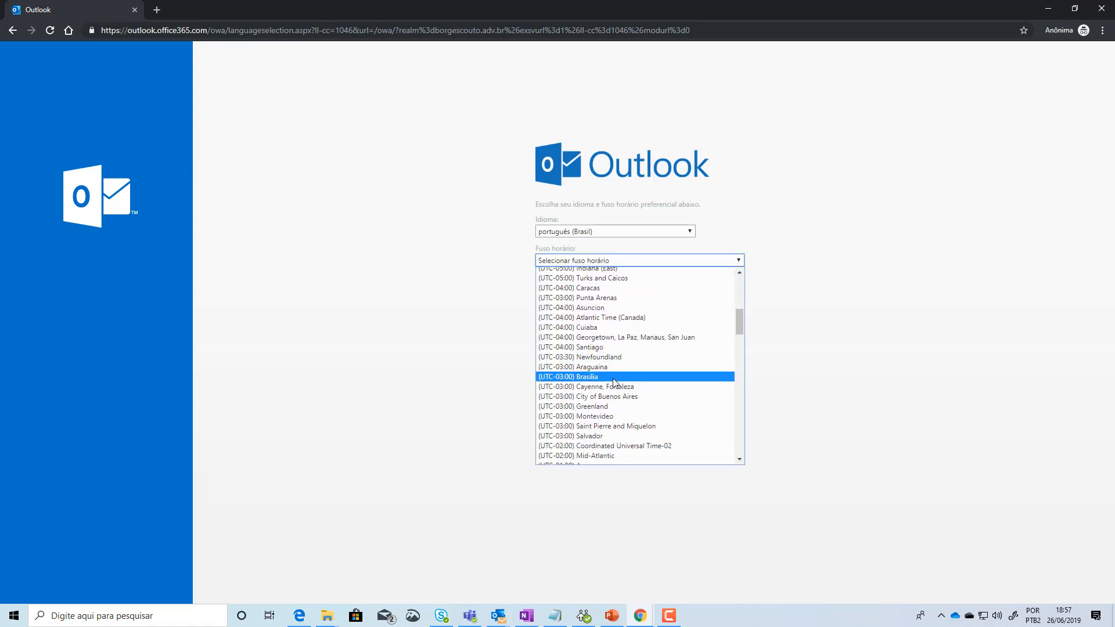
pyautogui.click(587, 376)
pyautogui.click(565, 311)
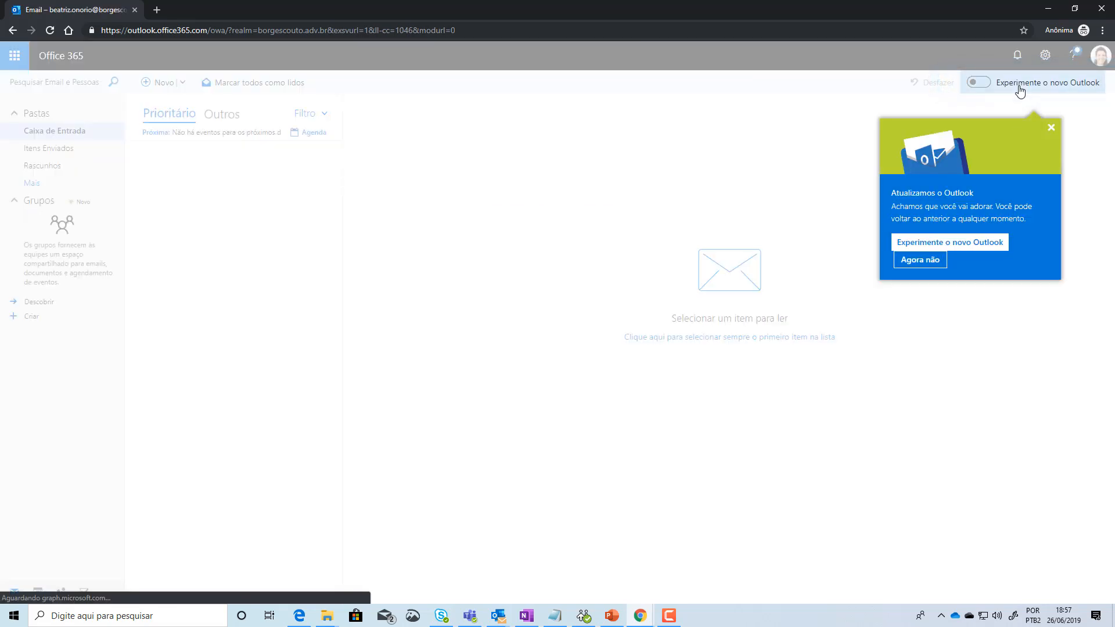
# Step: Switch to the new Outlook, page through its welcome carousel, and finish with Introdução
pyautogui.click(984, 248)
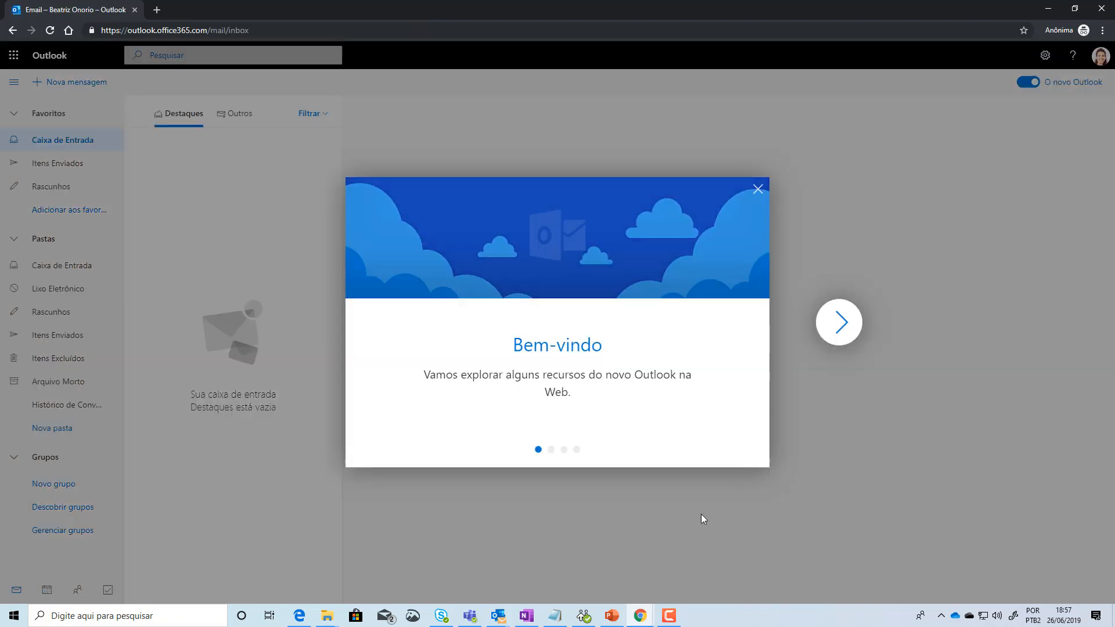
pyautogui.click(849, 336)
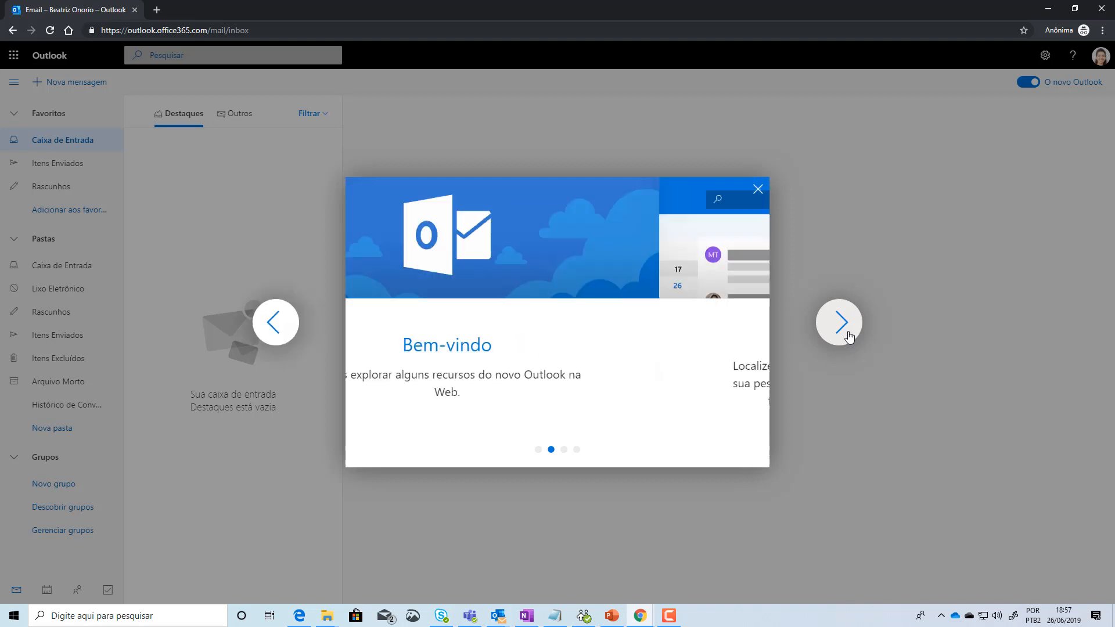
pyautogui.click(274, 321)
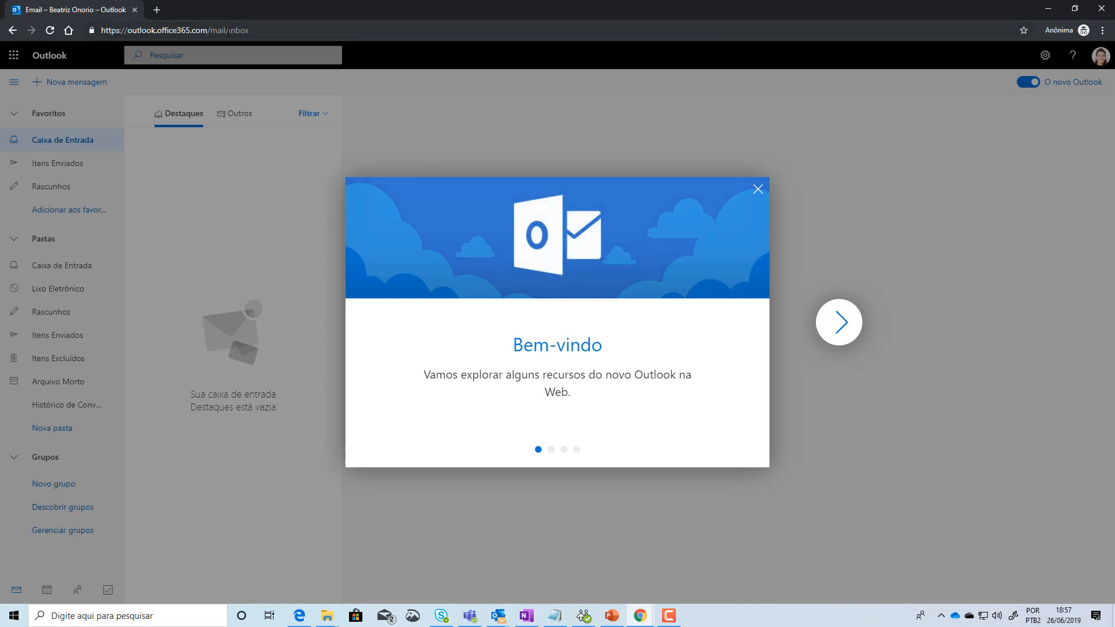
pyautogui.click(848, 330)
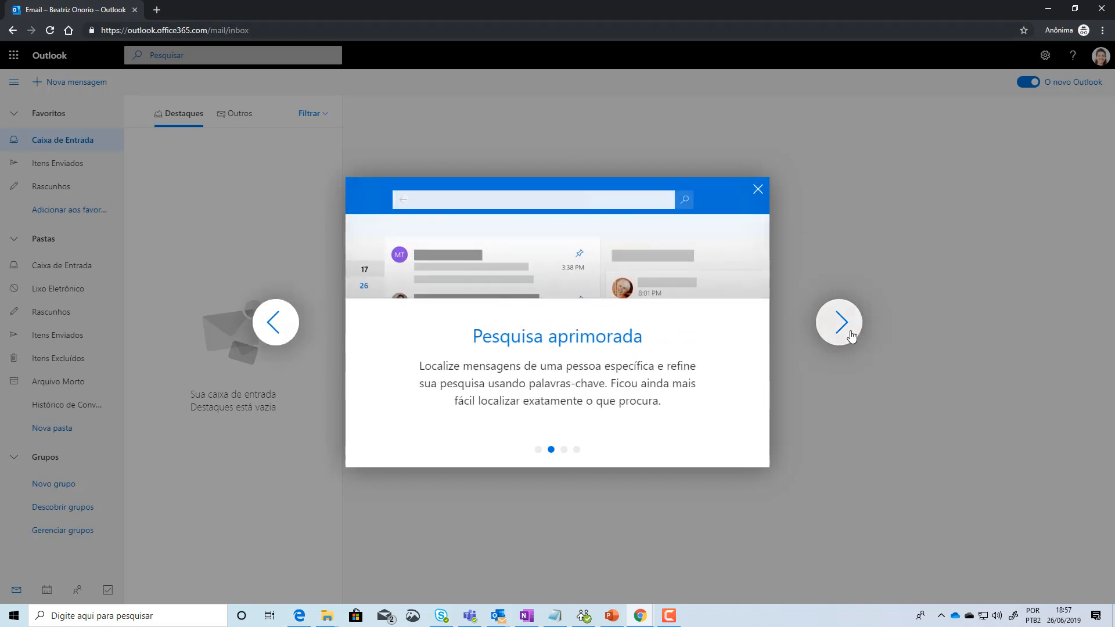
pyautogui.click(850, 334)
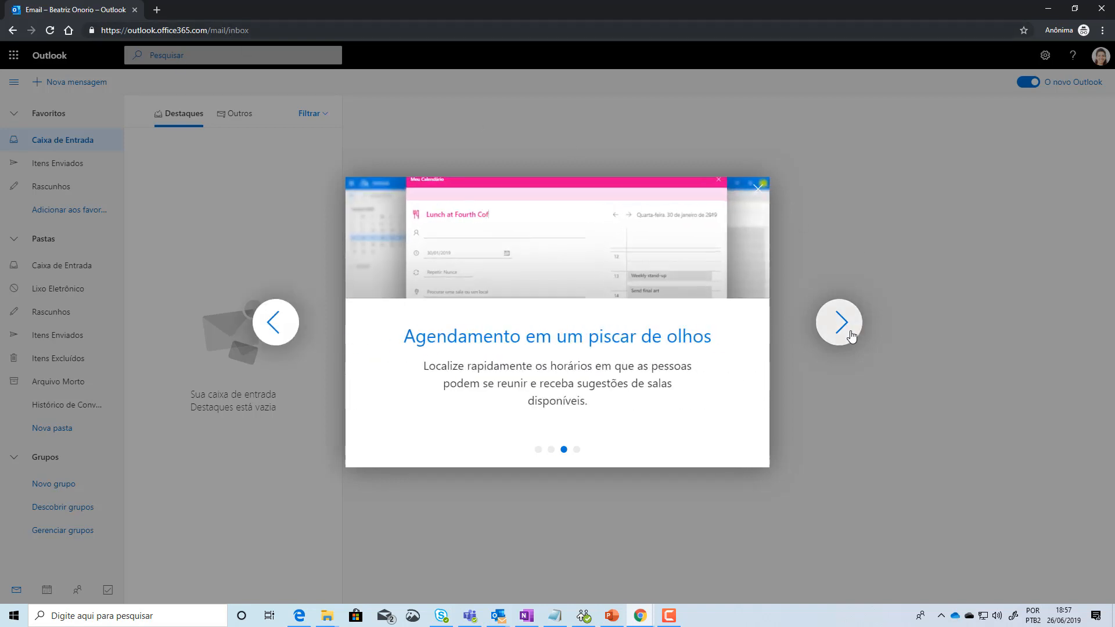
pyautogui.click(851, 336)
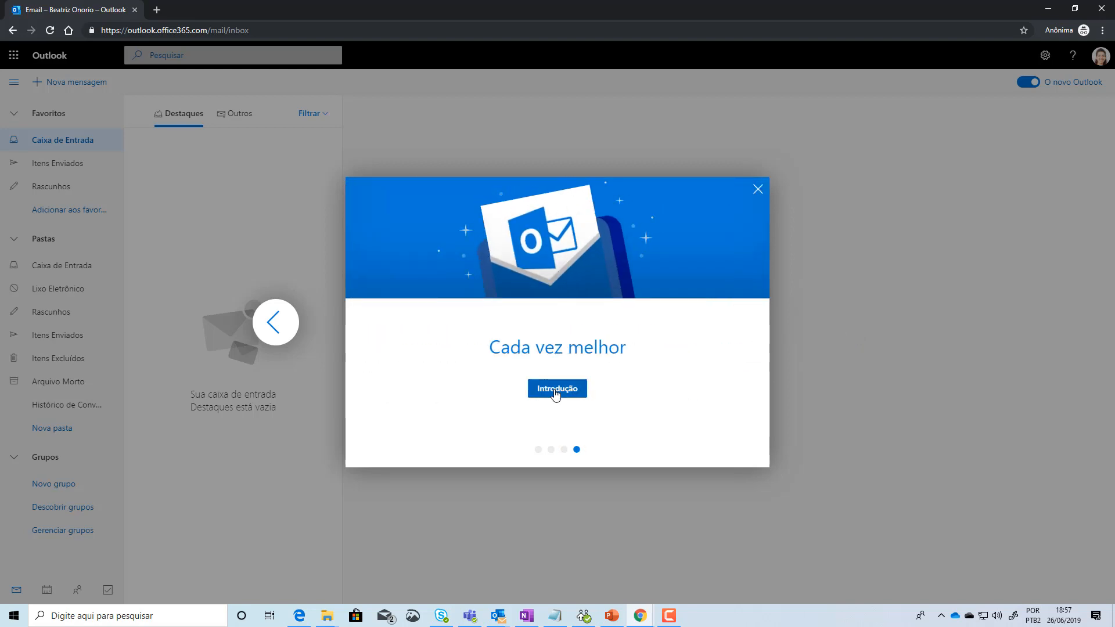
pyautogui.click(558, 391)
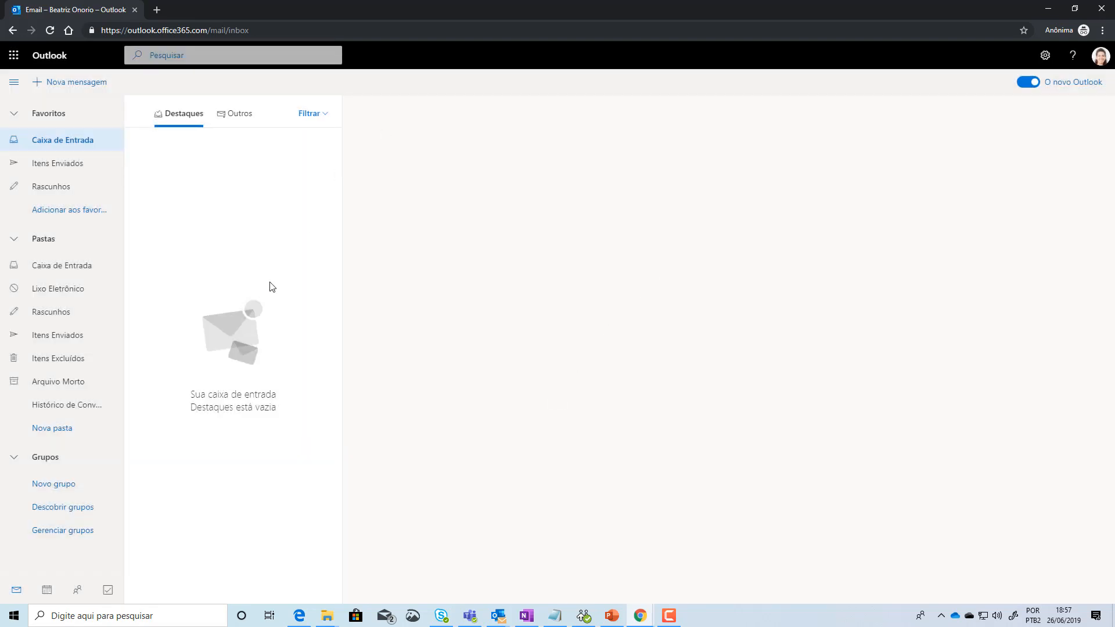
# Step: Check the Outros and Destaques inbox views to confirm both are empty
pyautogui.click(224, 117)
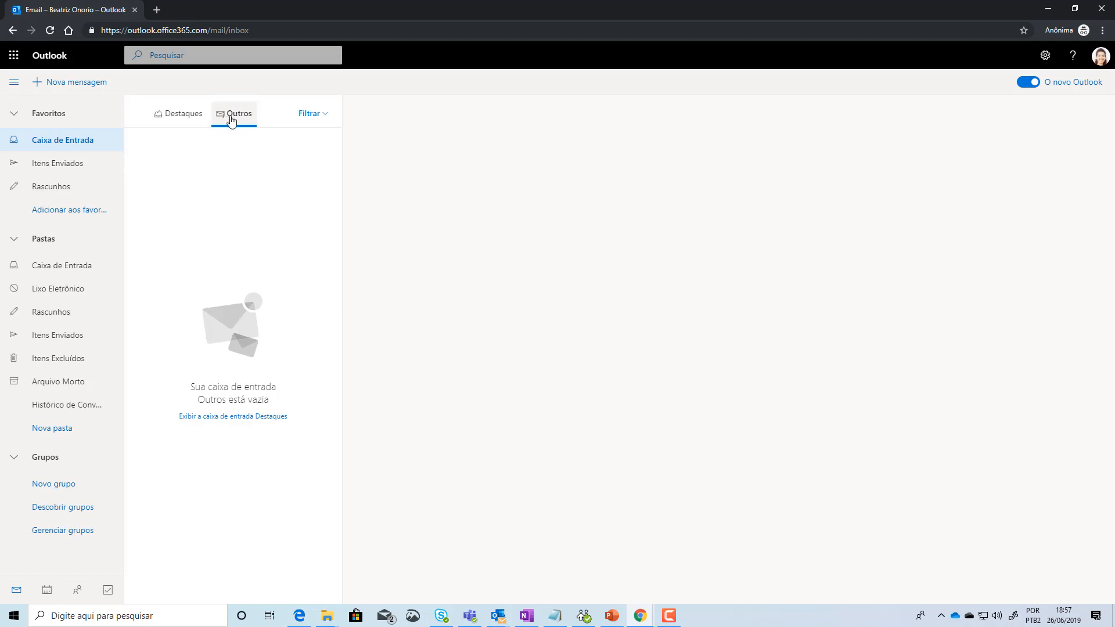
pyautogui.click(179, 114)
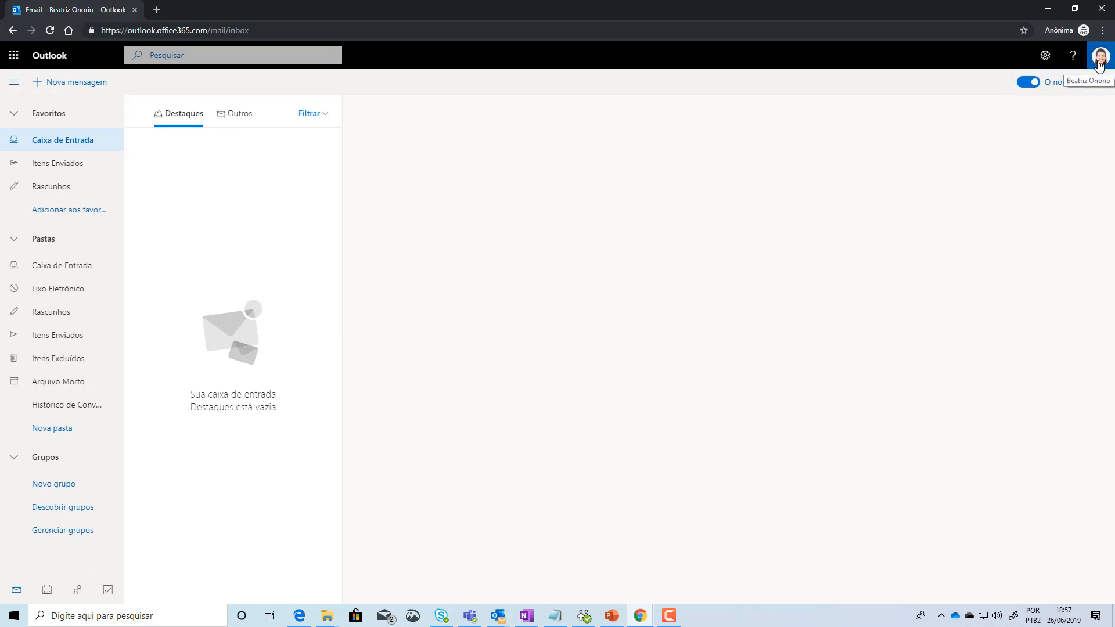
# Step: Open and close the account details panel, then minimize the Outlook window
pyautogui.click(1104, 56)
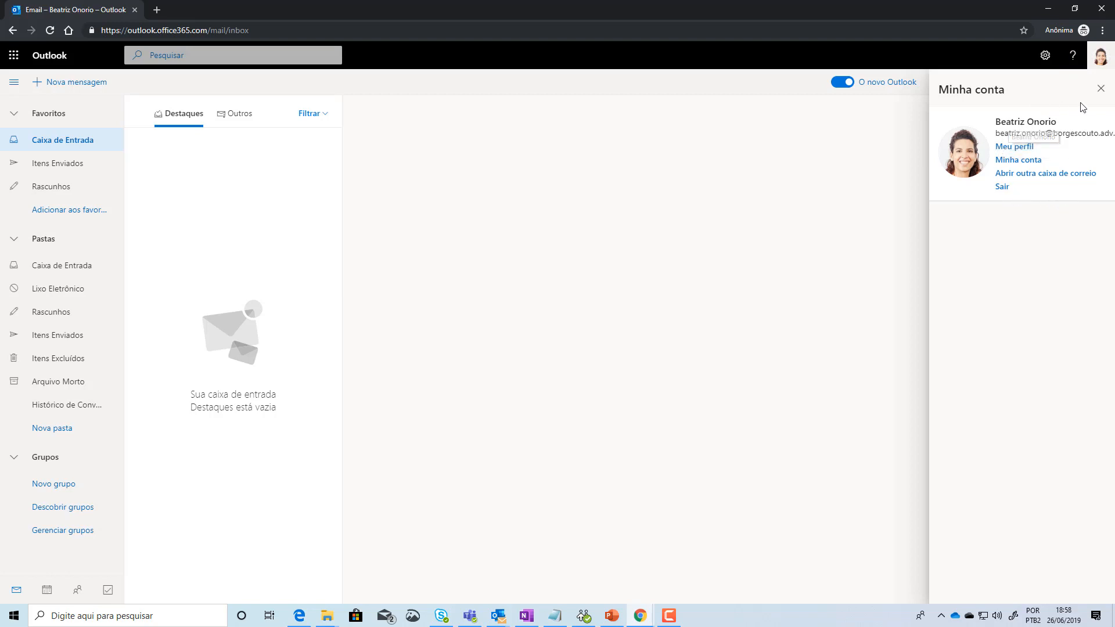
pyautogui.click(1100, 93)
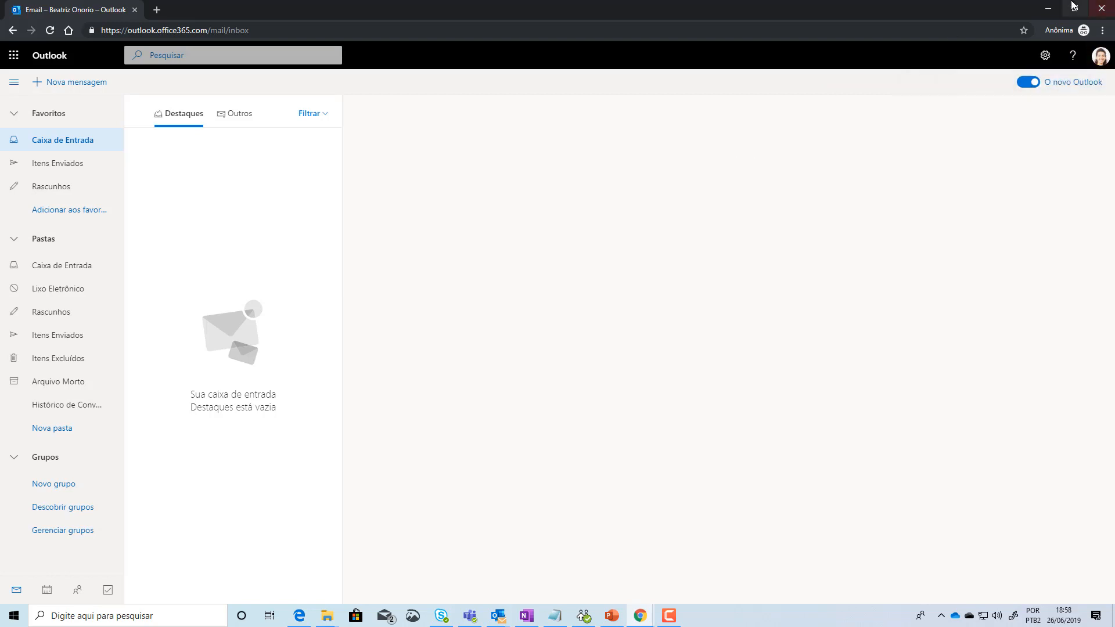
pyautogui.click(1050, 9)
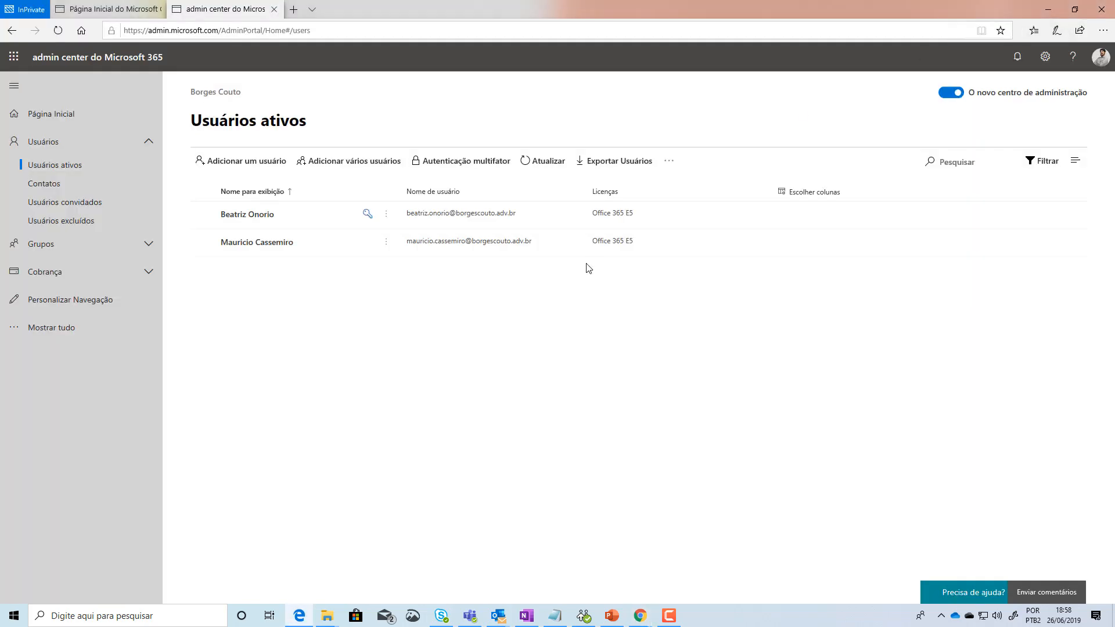